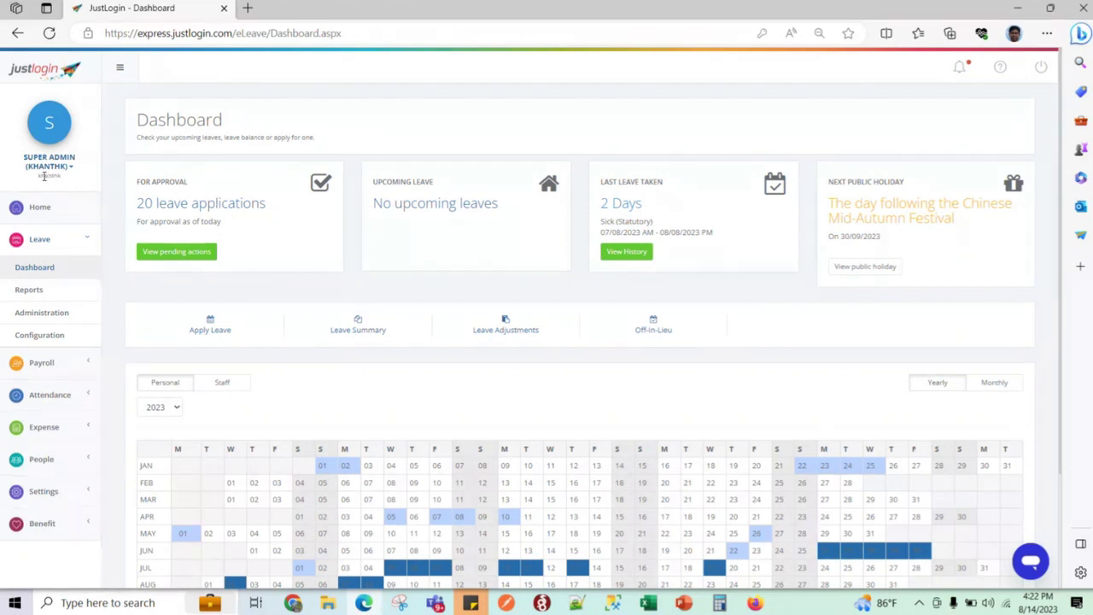
- Open the leave configuration and expand the Annual Leave Policy section of the company settings to view its statutory setup
{"action": "left_click_drag", "start_coordinate": [38, 176], "coordinate": [58, 177]}
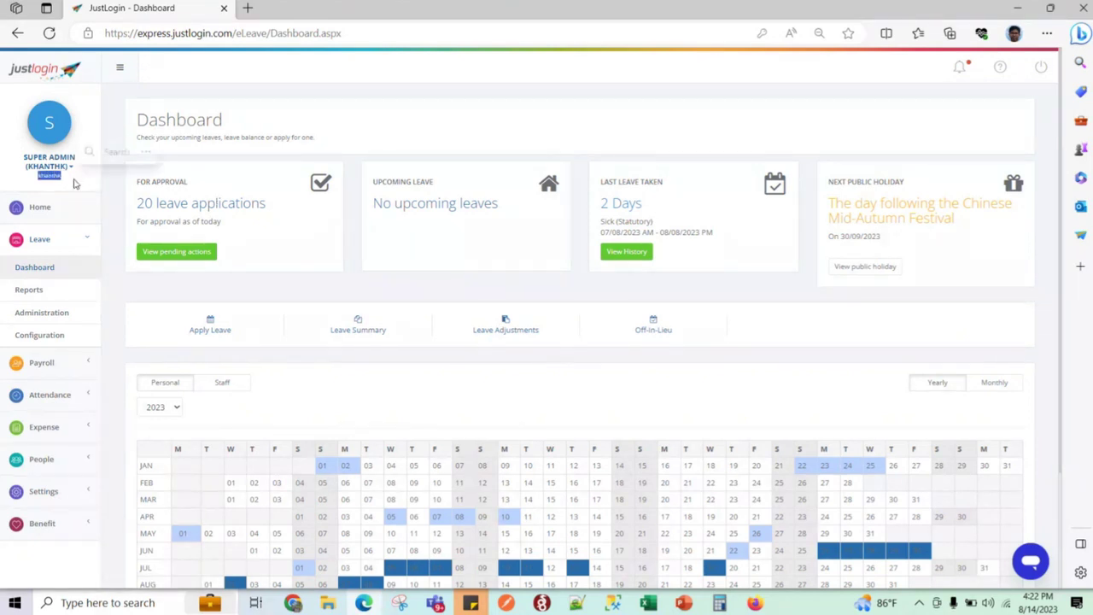
{"action": "left_click", "coordinate": [75, 183]}
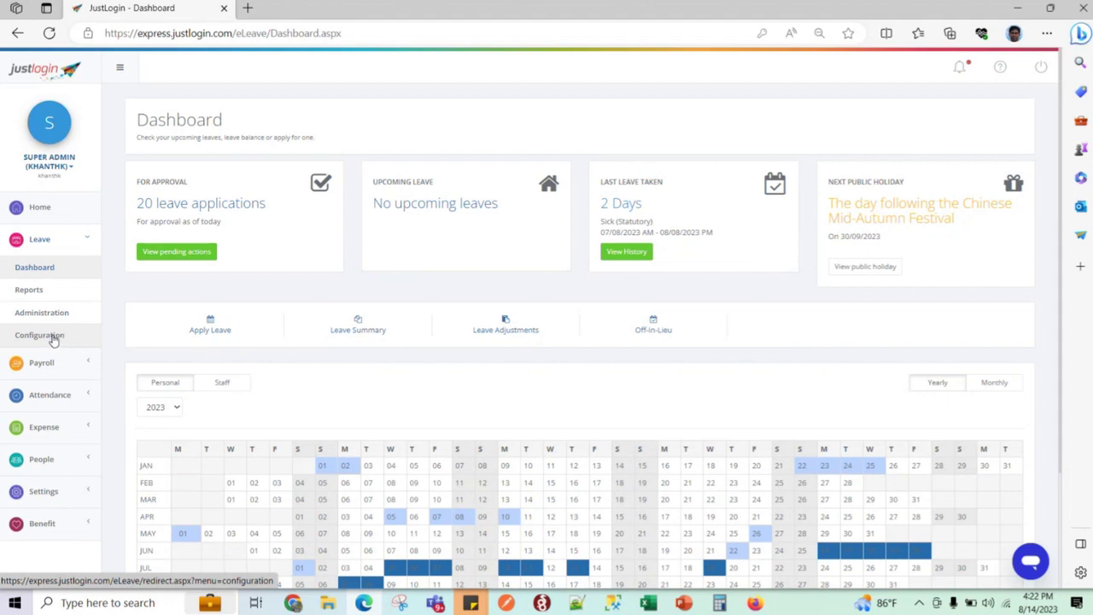
{"action": "left_click", "coordinate": [51, 336]}
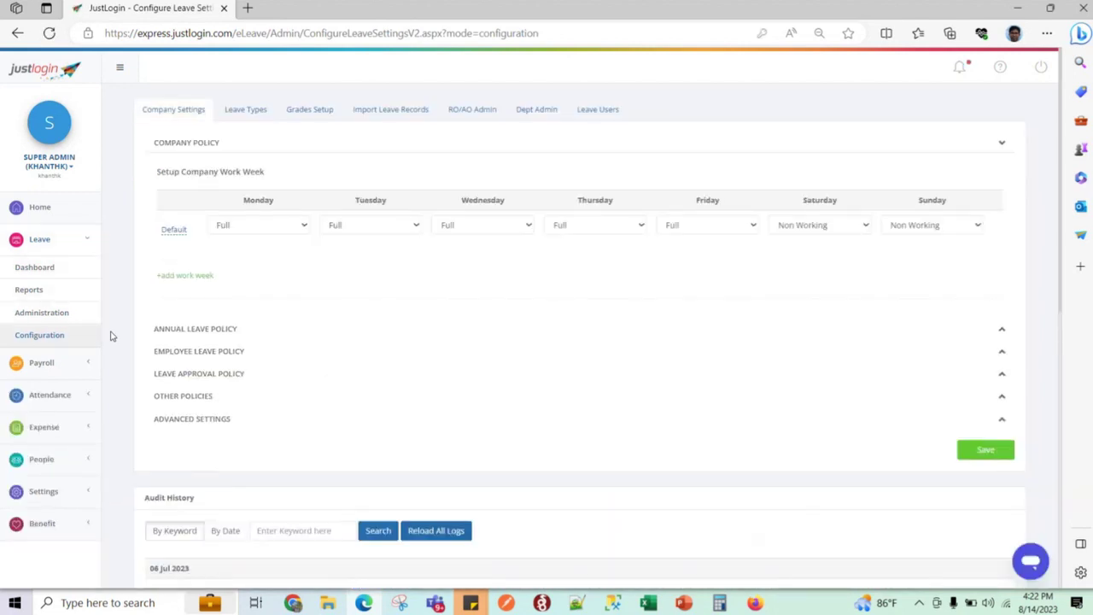
{"action": "left_click", "coordinate": [171, 332]}
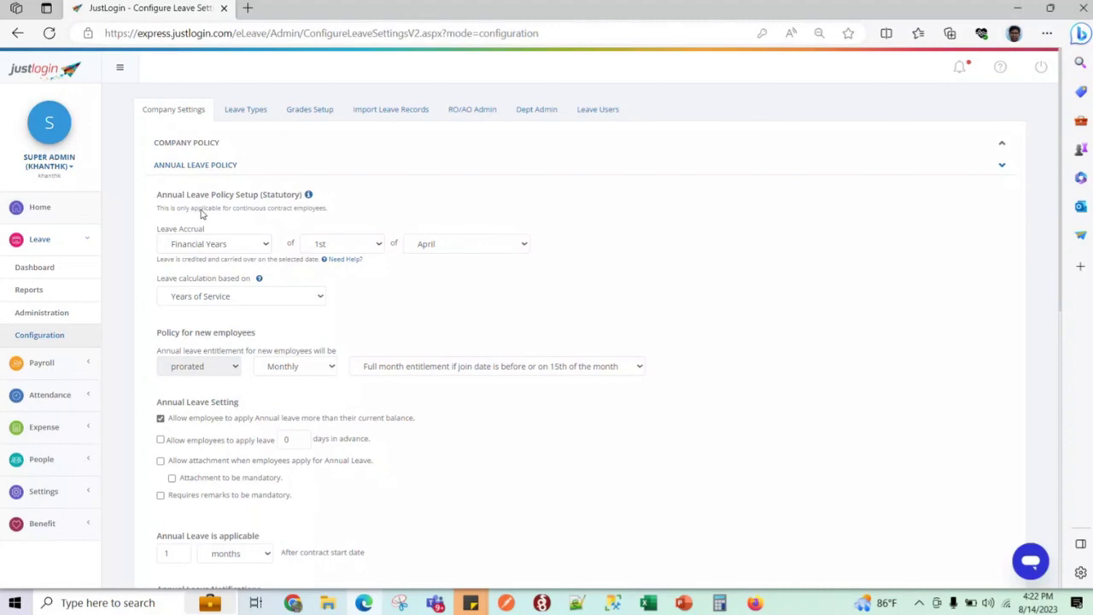
{"action": "mouse_move", "coordinate": [307, 196]}
- Open the User Admin page in a new browser tab and switch to that tab
{"action": "left_click", "coordinate": [52, 172]}
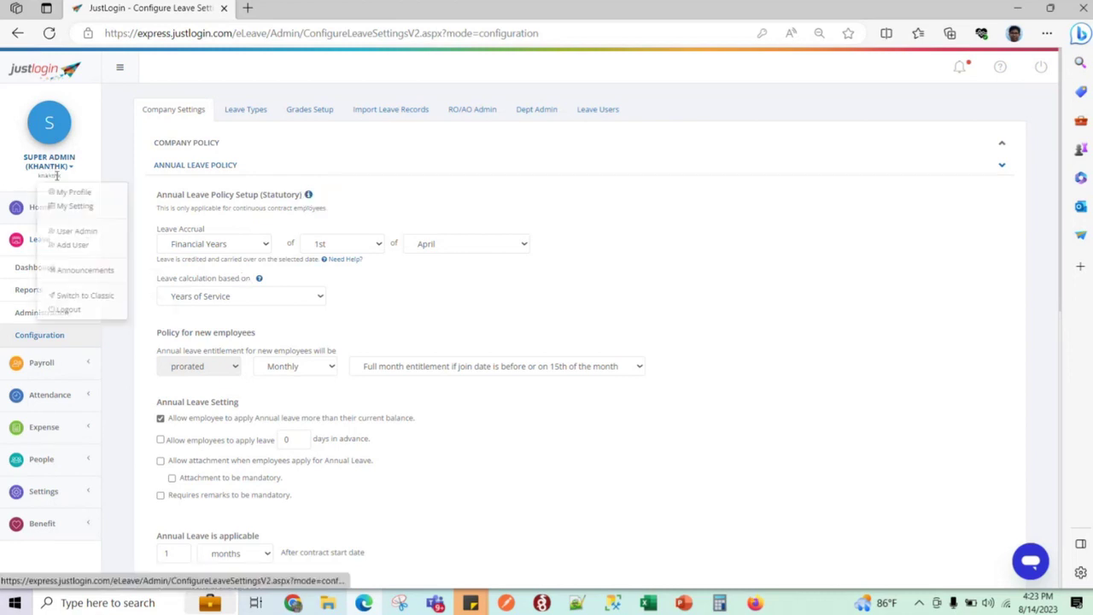
{"action": "right_click", "coordinate": [56, 231]}
{"action": "left_click", "coordinate": [102, 242]}
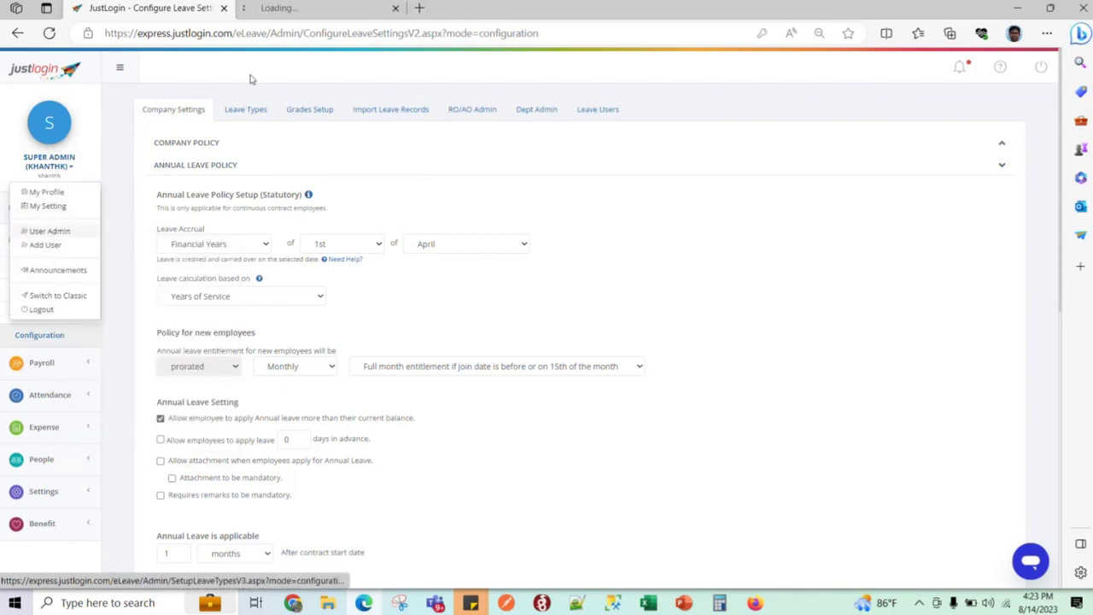
{"action": "left_click", "coordinate": [290, 10]}
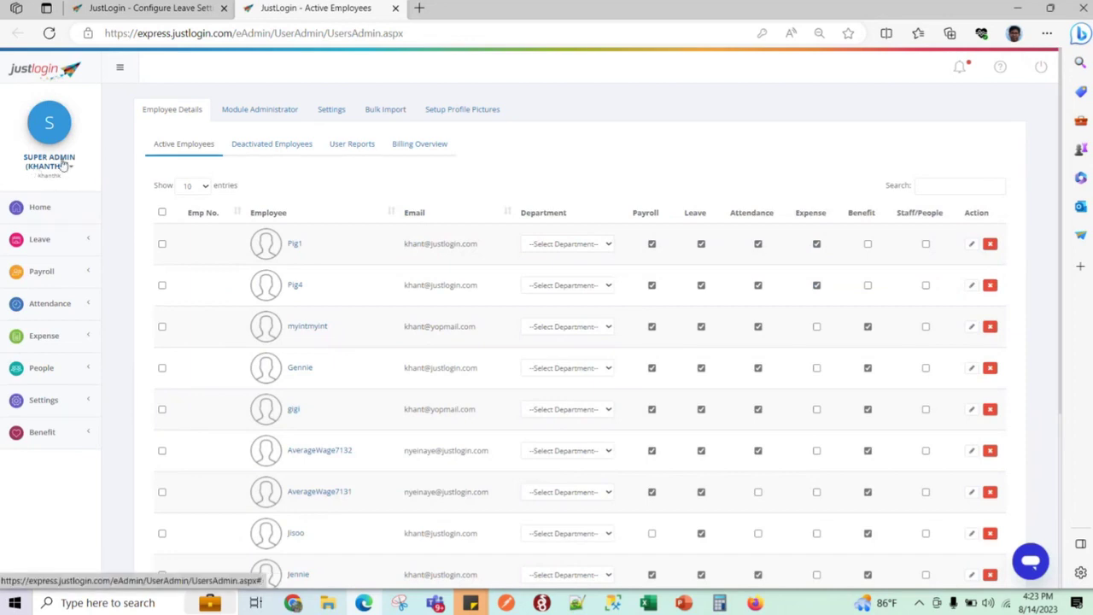
- Search the active employees for "super" and open the super admin's basic details in a new browser tab
{"action": "type", "text": "super"}
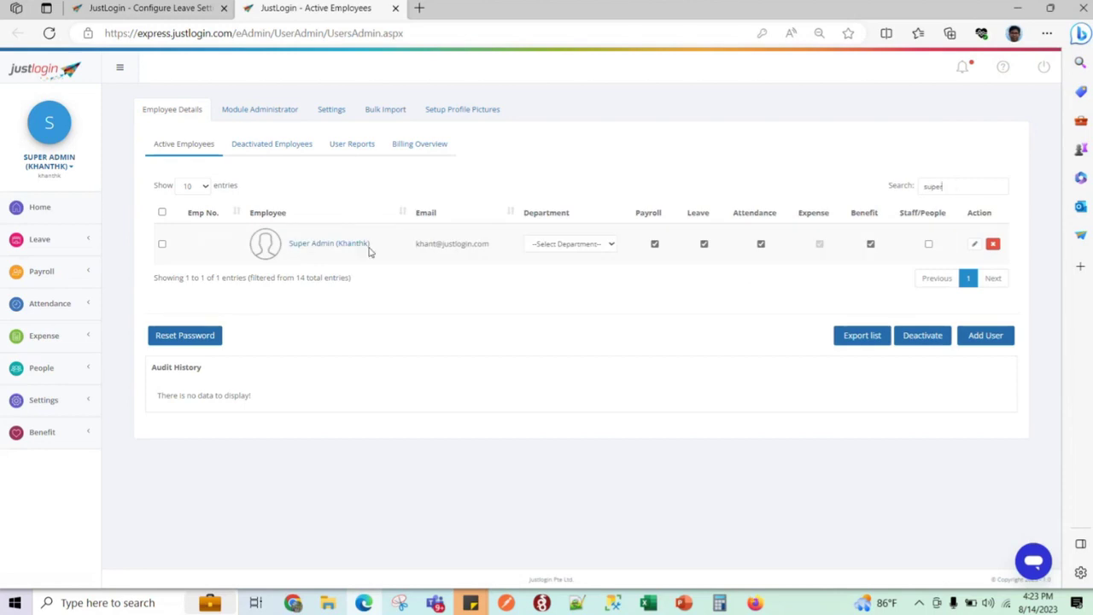
{"action": "right_click", "coordinate": [313, 245]}
{"action": "left_click", "coordinate": [367, 254]}
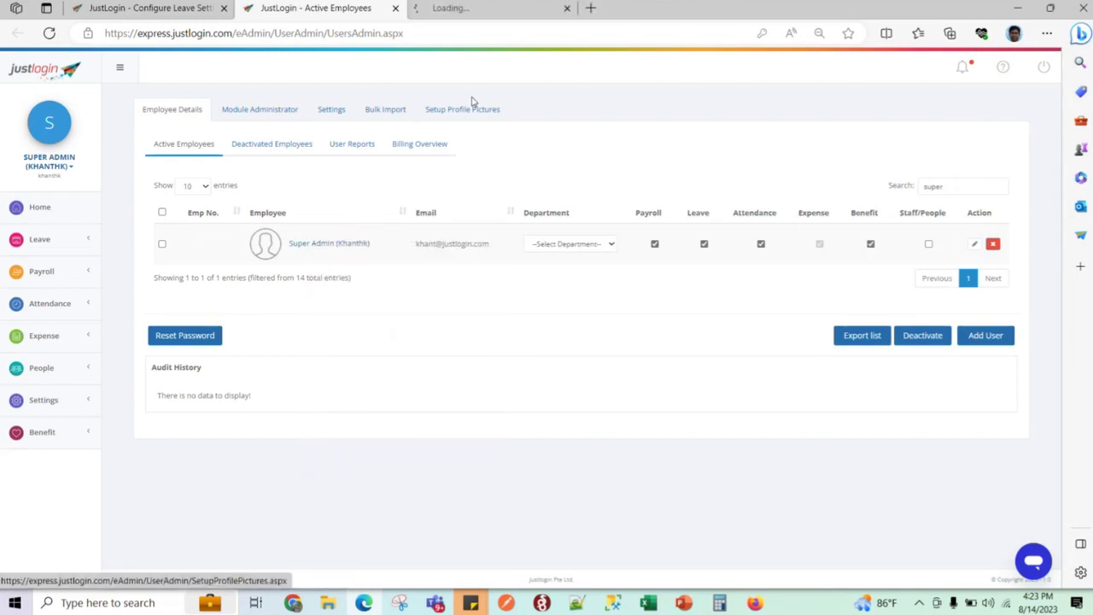
{"action": "left_click", "coordinate": [481, 11]}
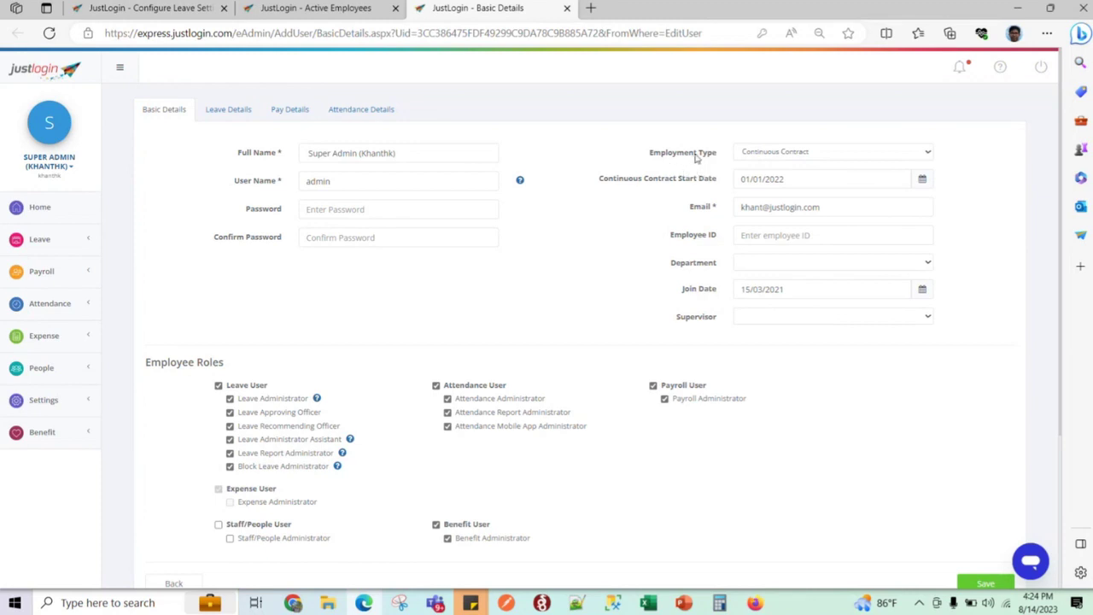
- Clear the super admin's employment type, then set it back to Continuous Contract
{"action": "left_click", "coordinate": [779, 154]}
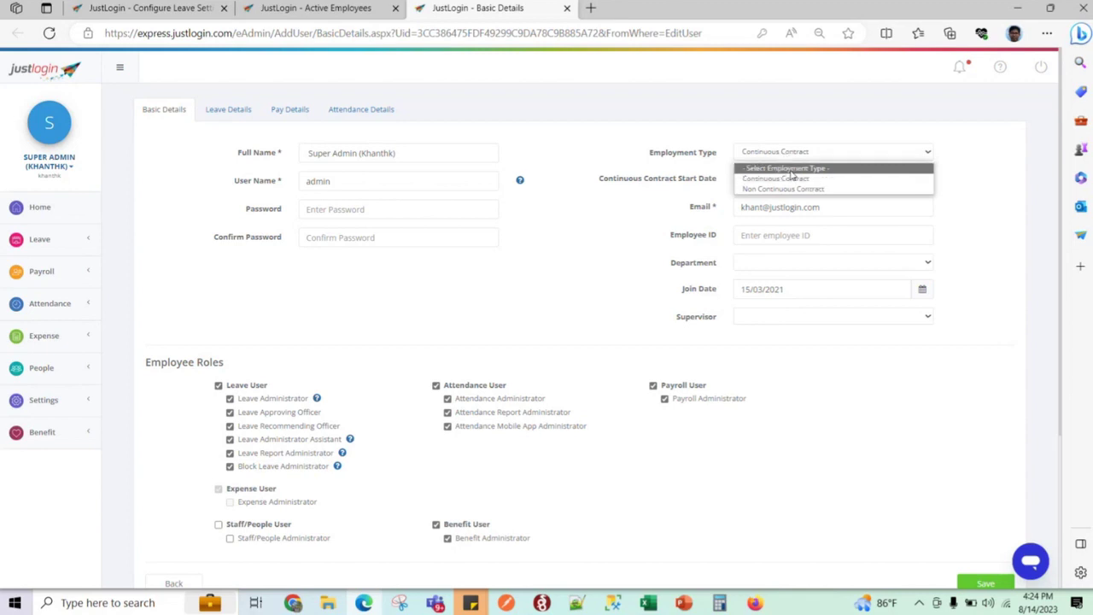
{"action": "left_click", "coordinate": [792, 169]}
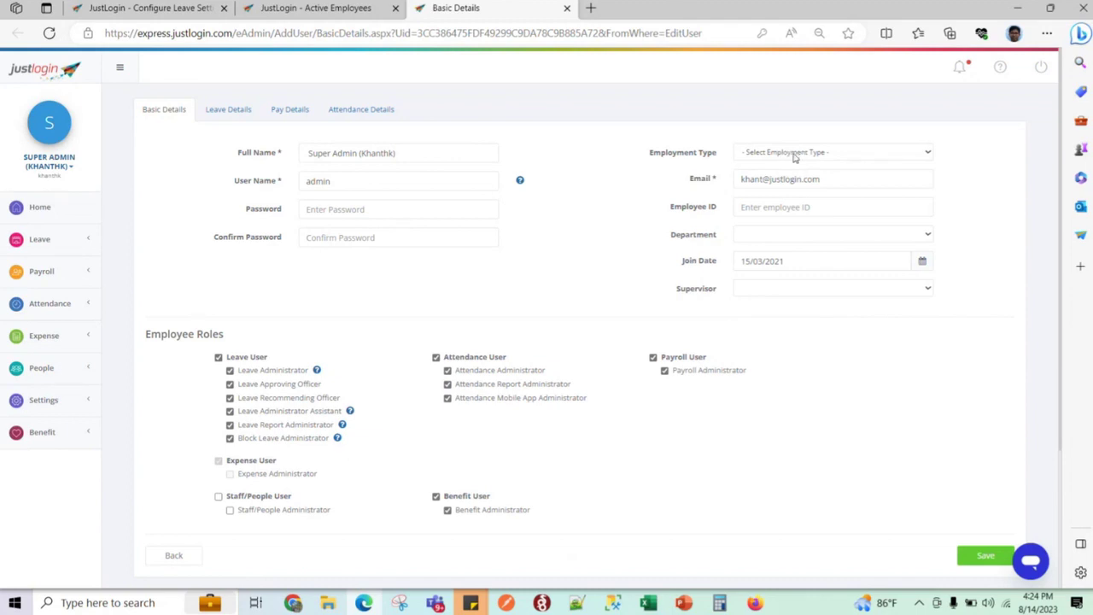
{"action": "left_click", "coordinate": [794, 157]}
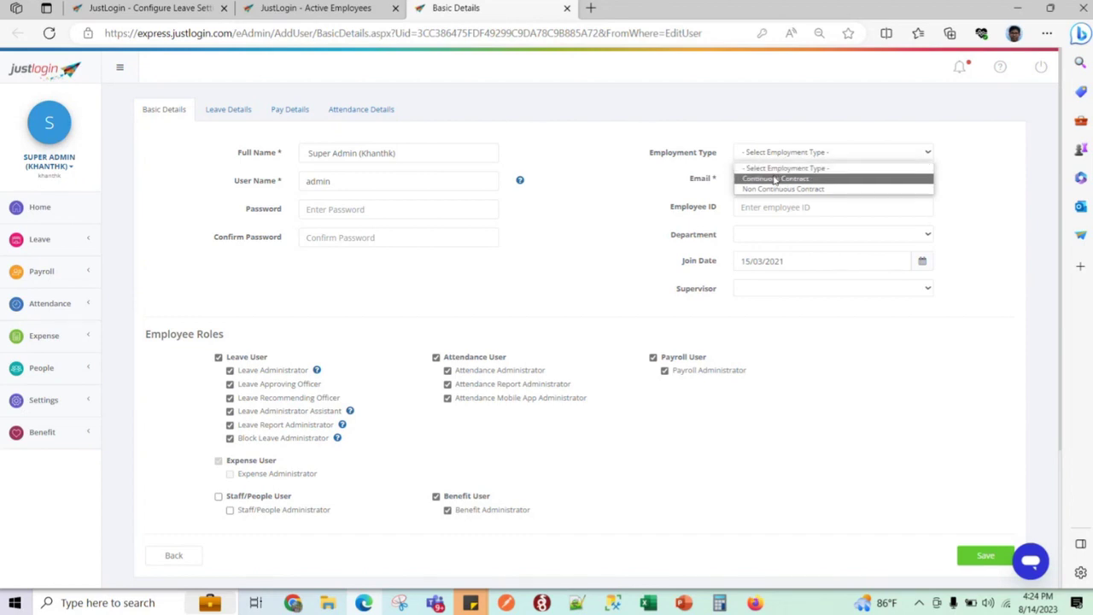
{"action": "left_click", "coordinate": [774, 179]}
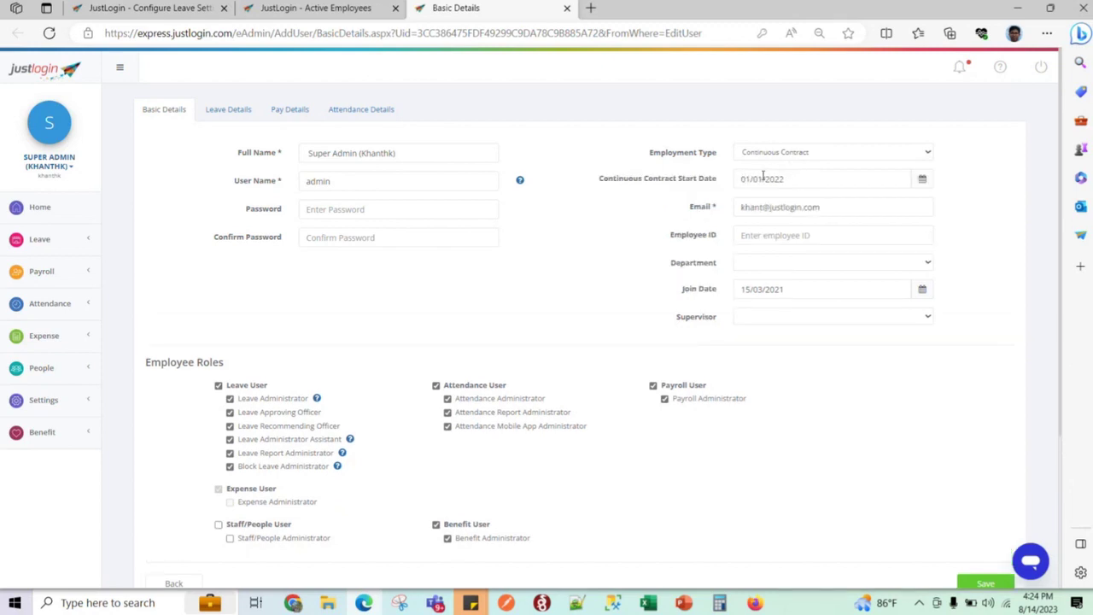
- Try deleting the super admin's Continuous Contract Start Date and undo the deletion
{"action": "left_click_drag", "start_coordinate": [599, 180], "coordinate": [718, 184]}
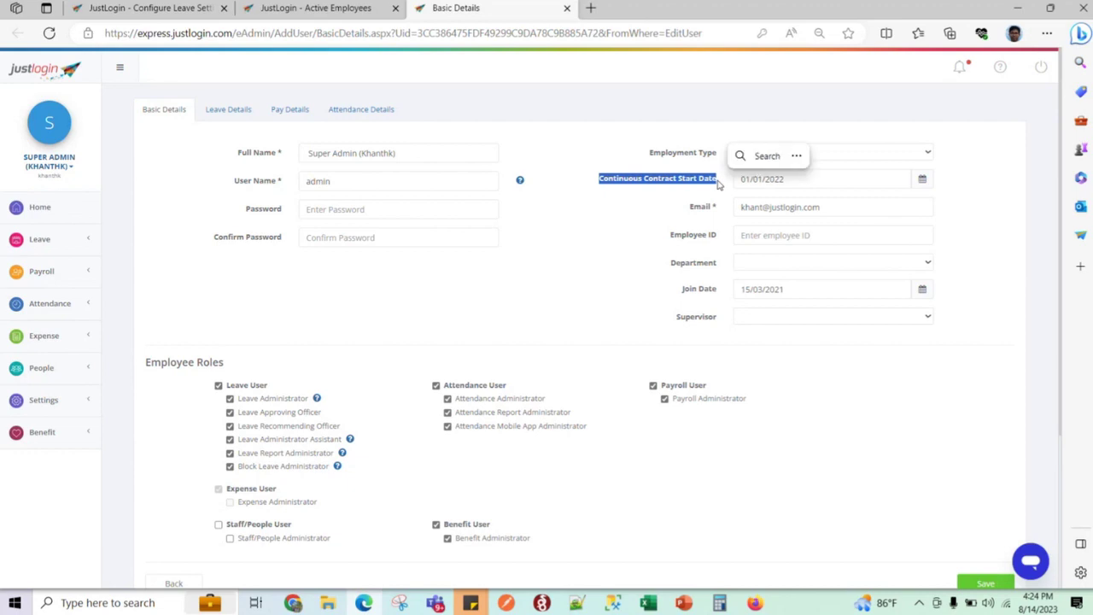
{"action": "left_click", "coordinate": [798, 181]}
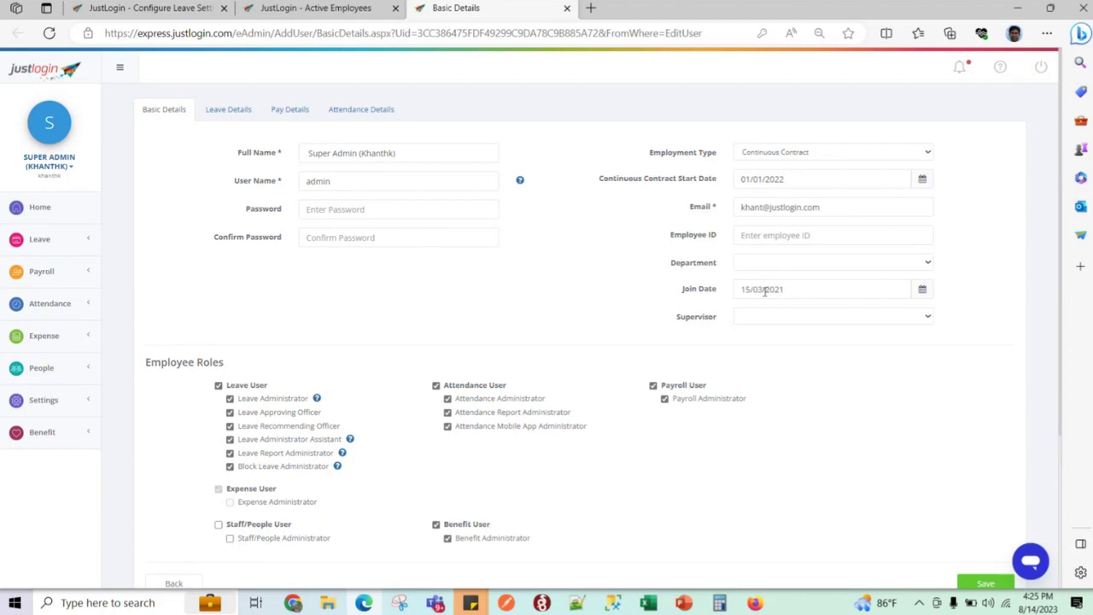
{"action": "left_click_drag", "start_coordinate": [794, 180], "coordinate": [721, 188]}
{"action": "key", "text": "BackSpace"}
{"action": "key", "text": "ctrl+z"}
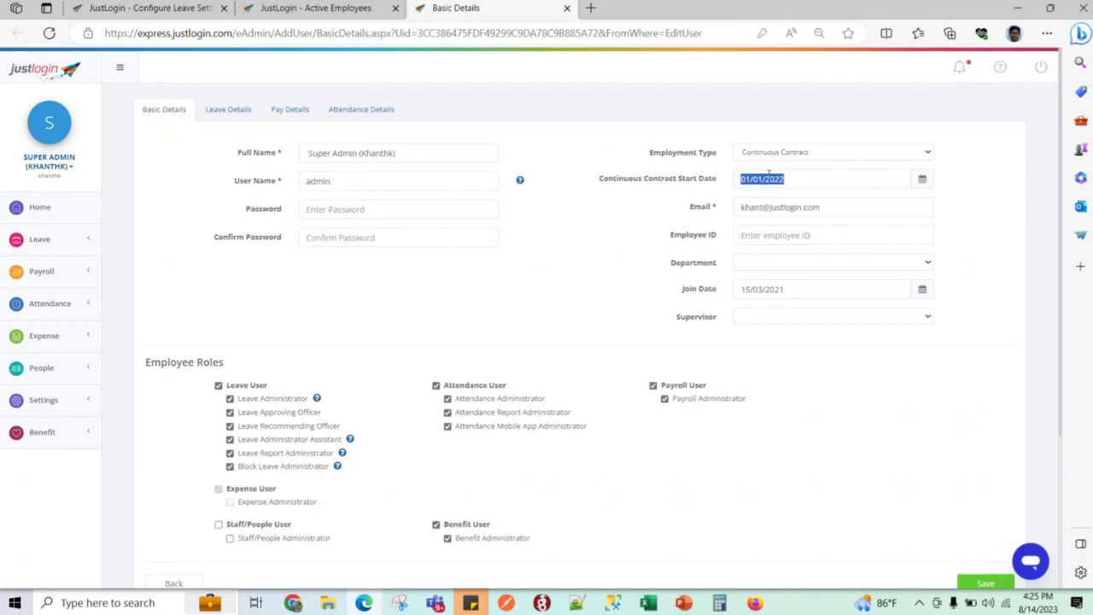
{"action": "left_click", "coordinate": [772, 179]}
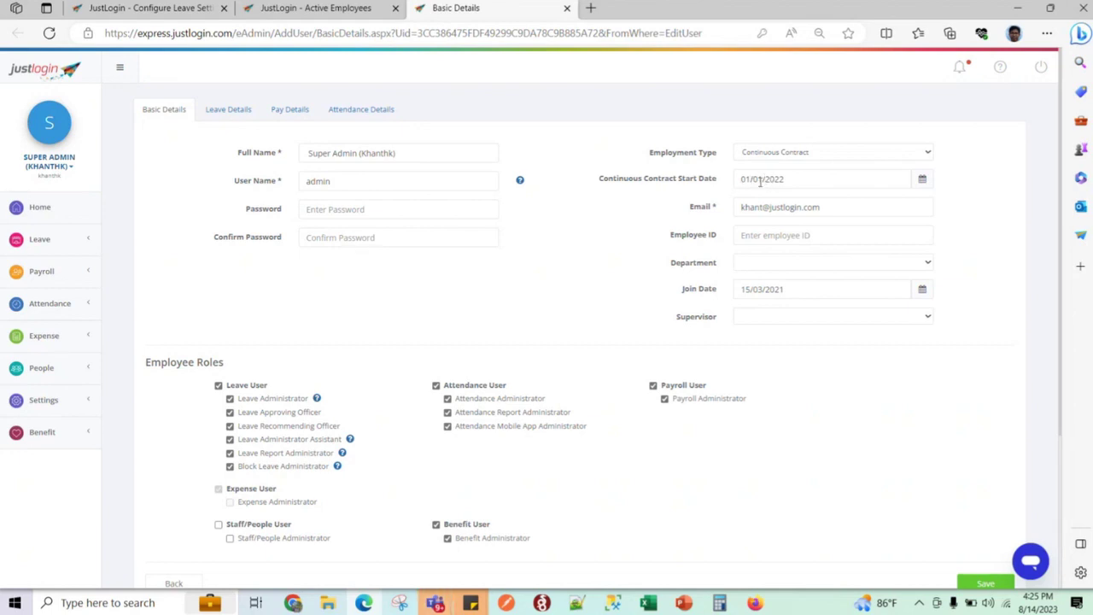
- Clear the active employees search and open the first listed employee's basic details in a new browser tab
{"action": "left_click", "coordinate": [335, 10]}
{"action": "double_click", "coordinate": [931, 186]}
{"action": "key", "text": "BackSpace"}
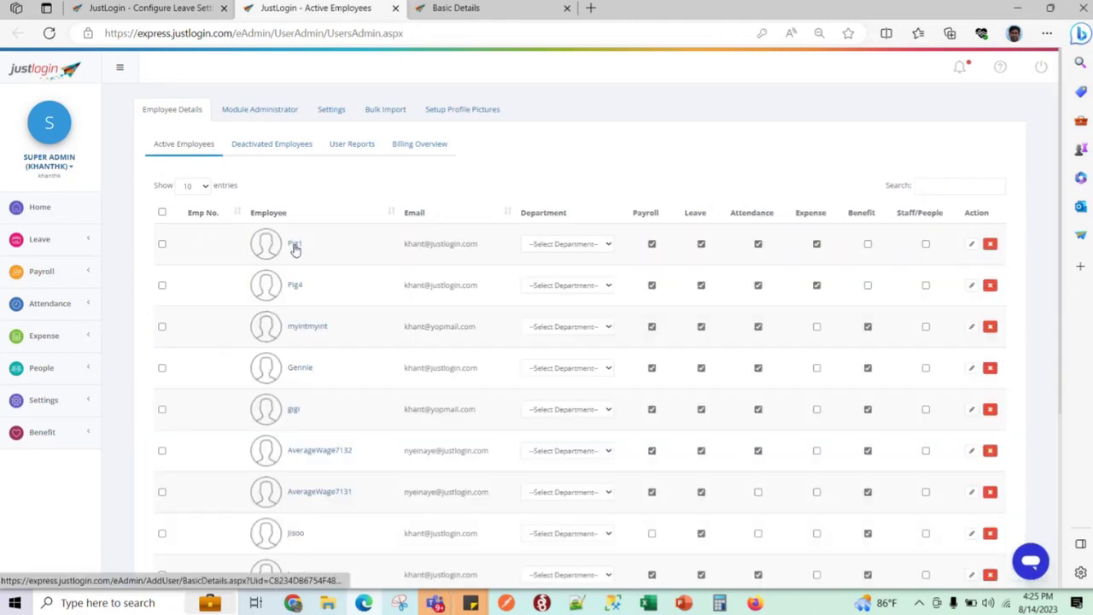
{"action": "middle_click", "coordinate": [295, 246]}
{"action": "left_click", "coordinate": [640, 11]}
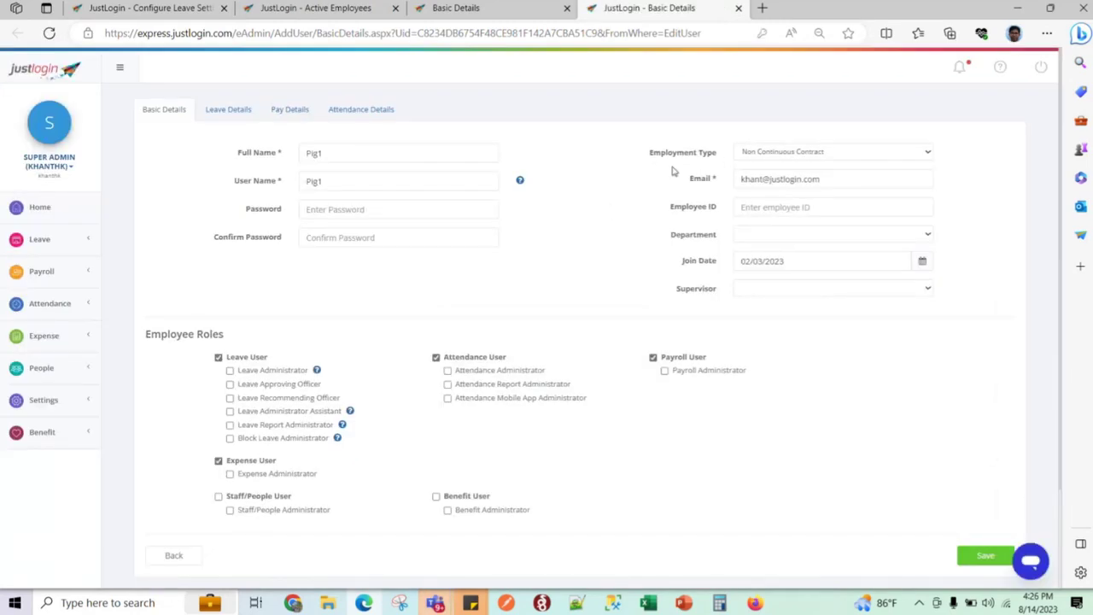
- Set the employee's employment type to Non Continuous Contract and save the basic details
{"action": "left_click", "coordinate": [776, 156]}
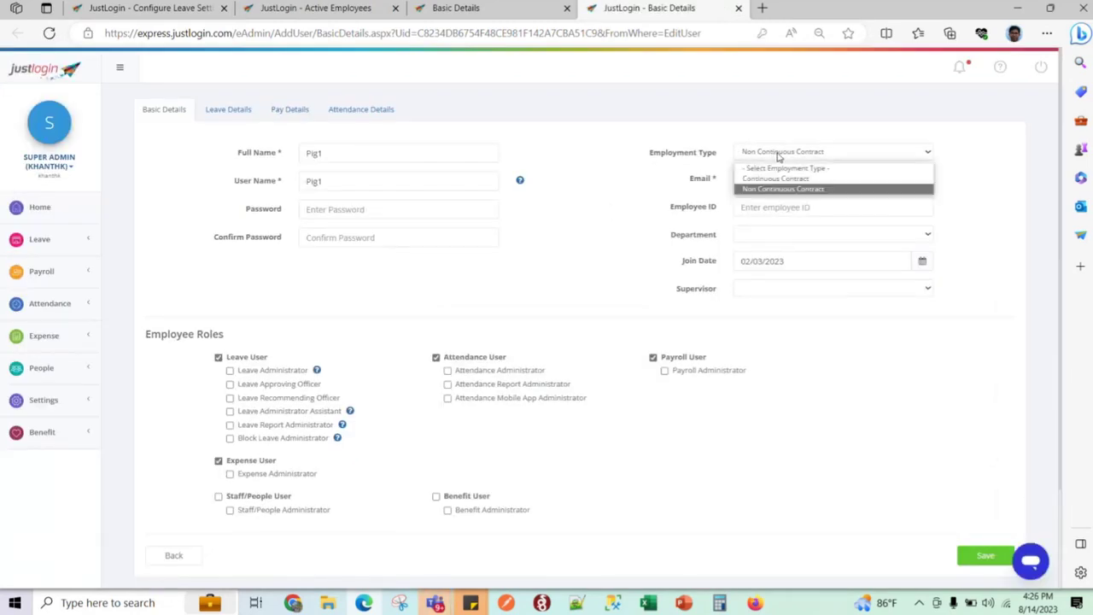
{"action": "left_click", "coordinate": [787, 189]}
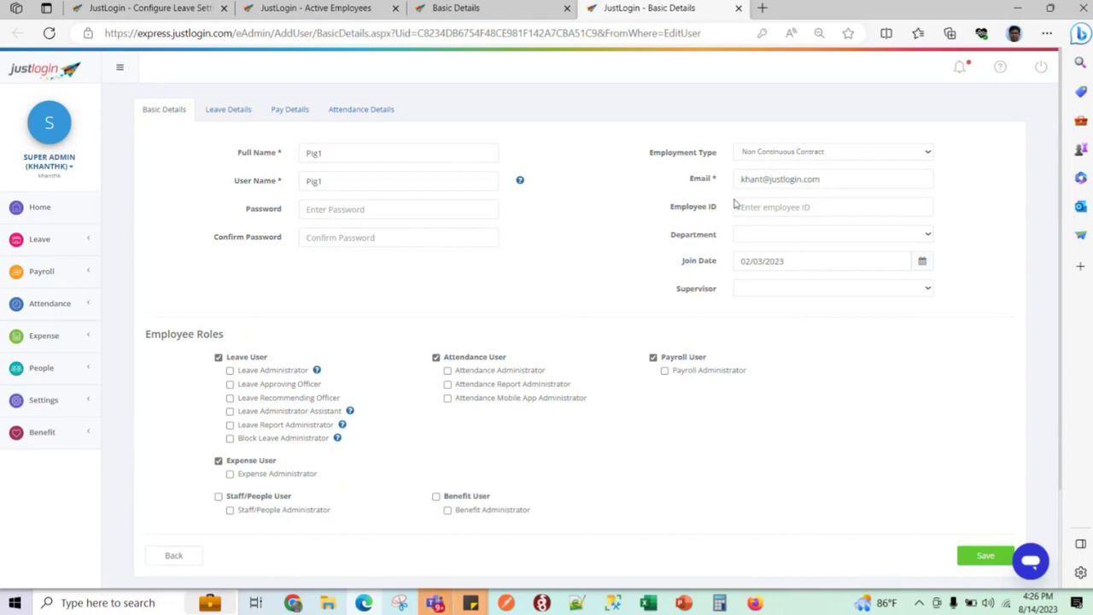
{"action": "left_click", "coordinate": [982, 555]}
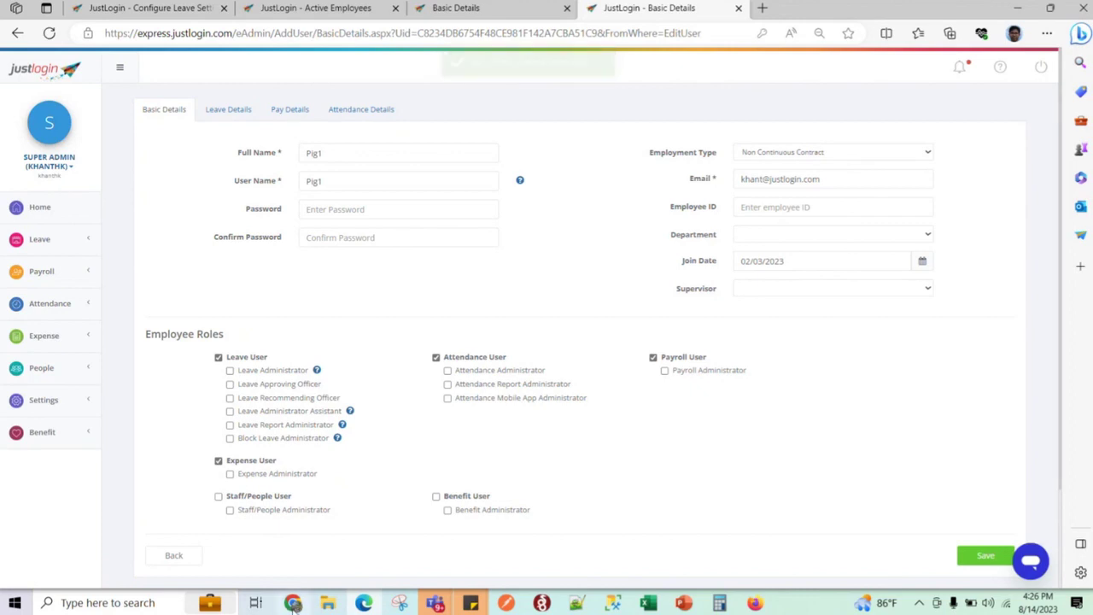
- Switch to Chrome, where the employee is logged in, and open the Apply Leave form from the leave dashboard
{"action": "left_click", "coordinate": [292, 603]}
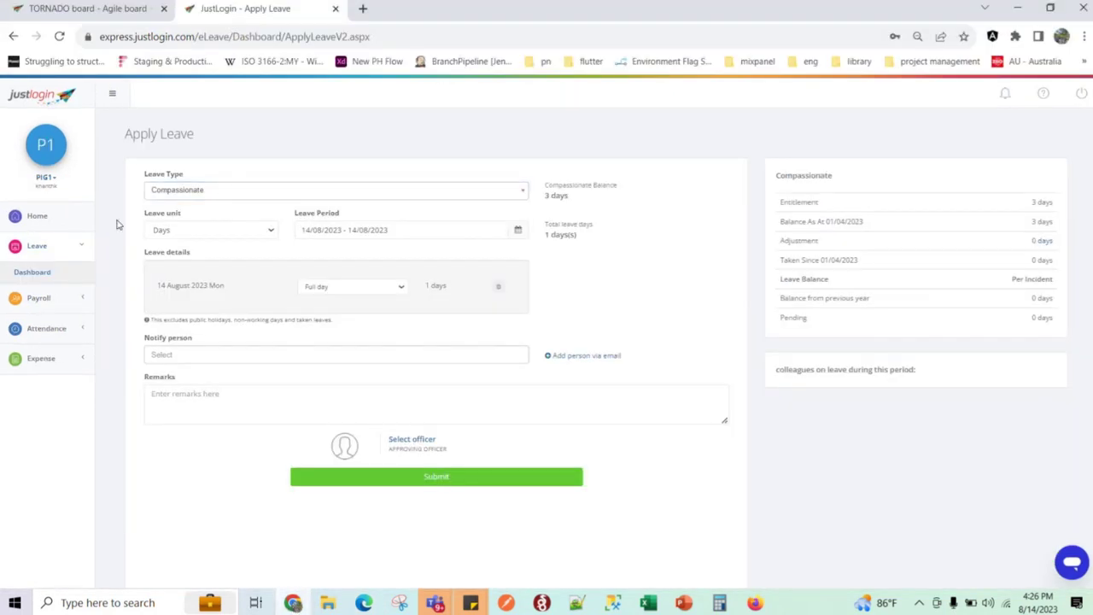
{"action": "left_click", "coordinate": [39, 254]}
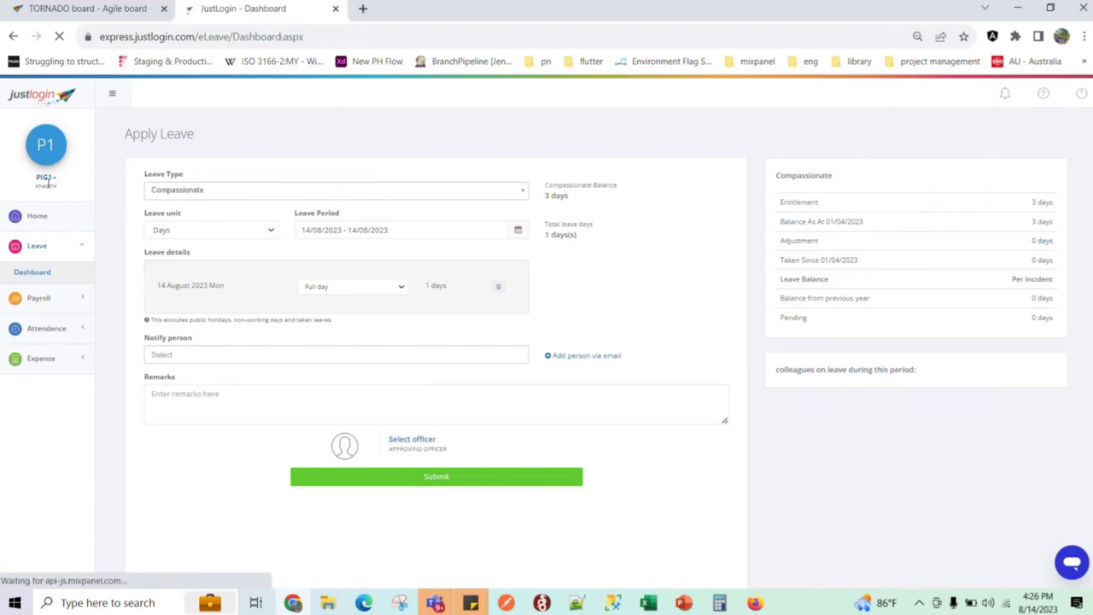
{"action": "left_click", "coordinate": [34, 272]}
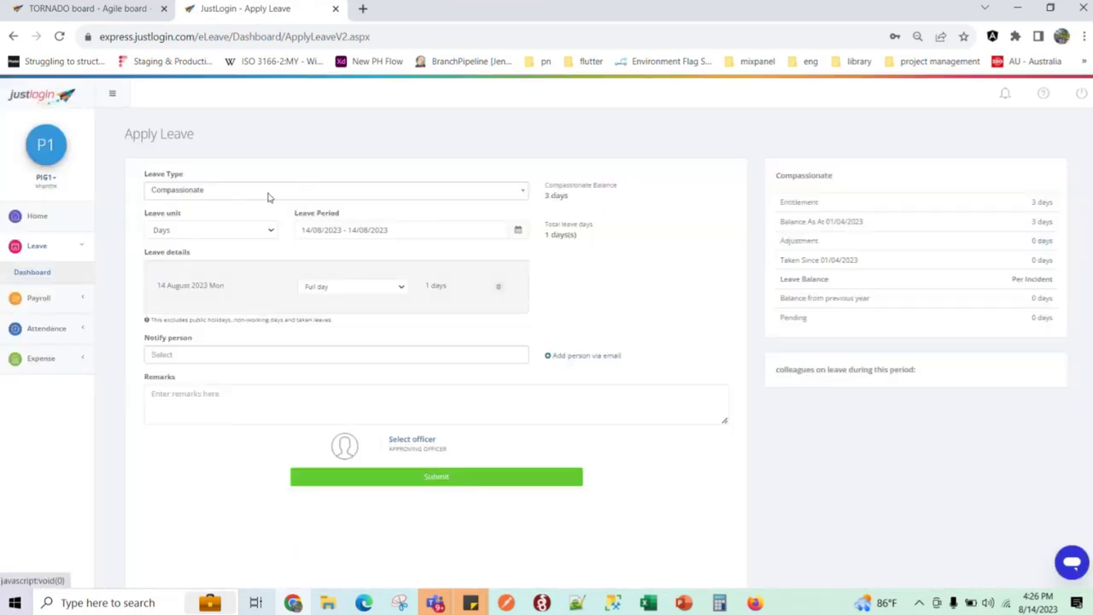
- Search the leave types for "an", then clear the search and look through the full list of leave types the employee can apply for
{"action": "left_click", "coordinate": [267, 197]}
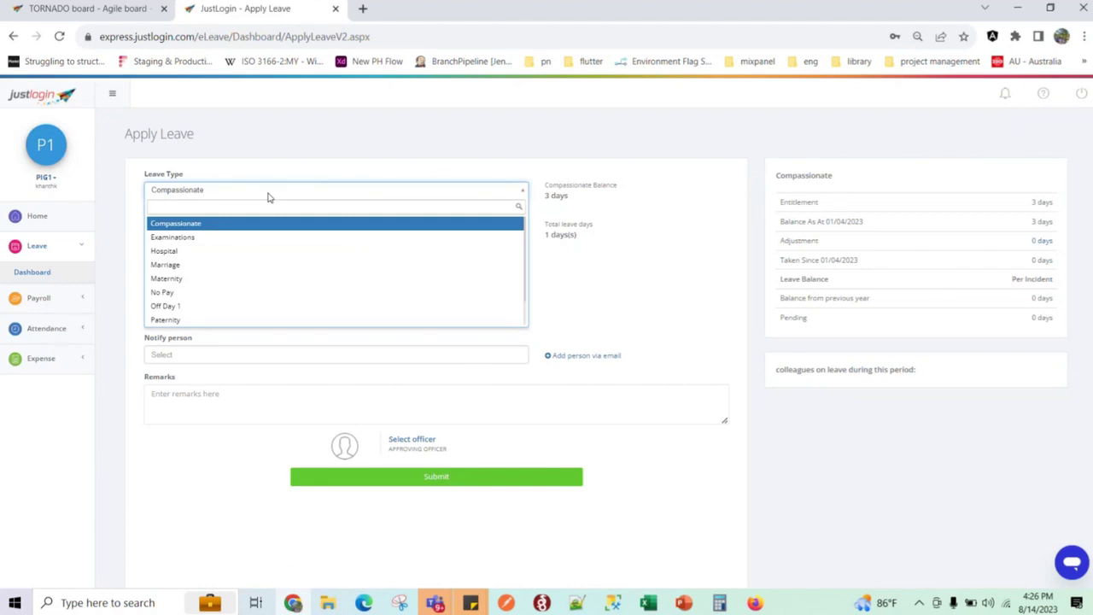
{"action": "type", "text": "an"}
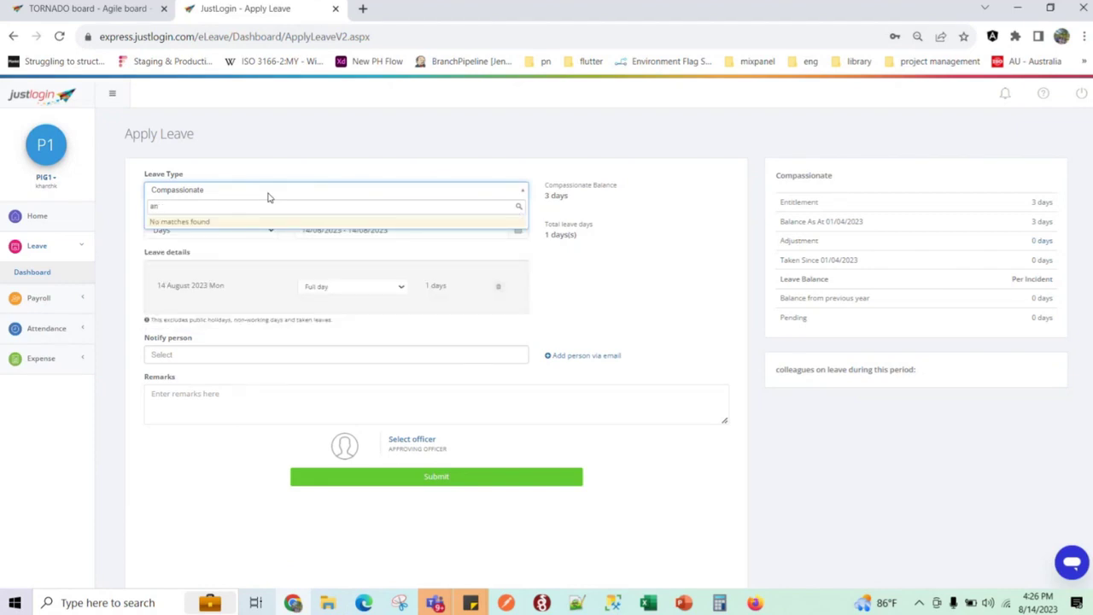
{"action": "key", "text": "BackSpace"}
{"action": "key", "text": "BackSpace"}
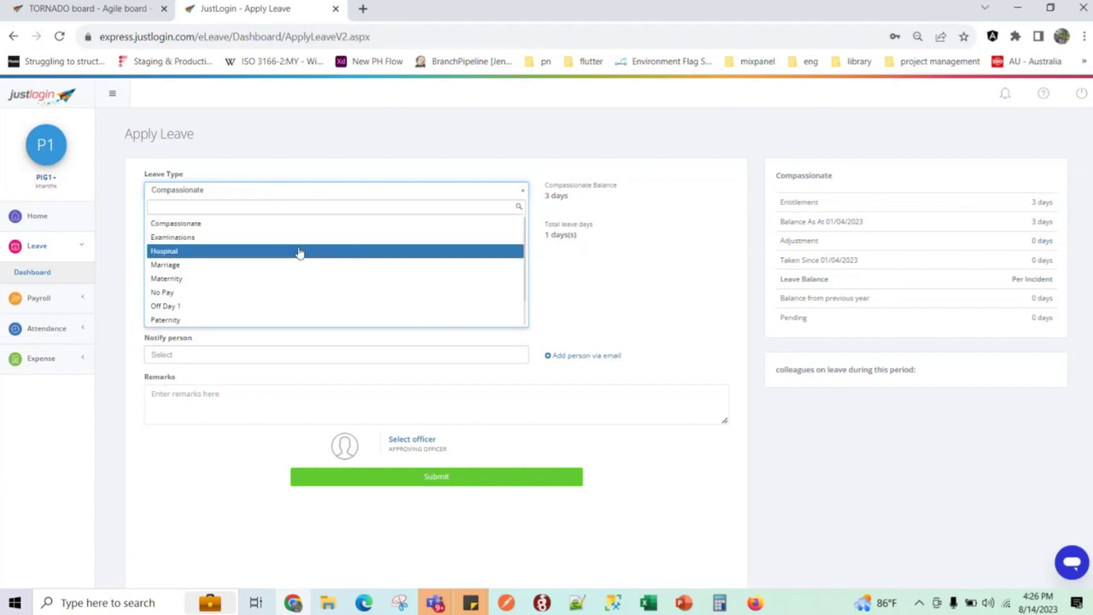
{"action": "scroll", "coordinate": [324, 298], "scroll_direction": "down", "scroll_amount": 2}
{"action": "scroll", "coordinate": [317, 290], "scroll_direction": "up", "scroll_amount": 3}
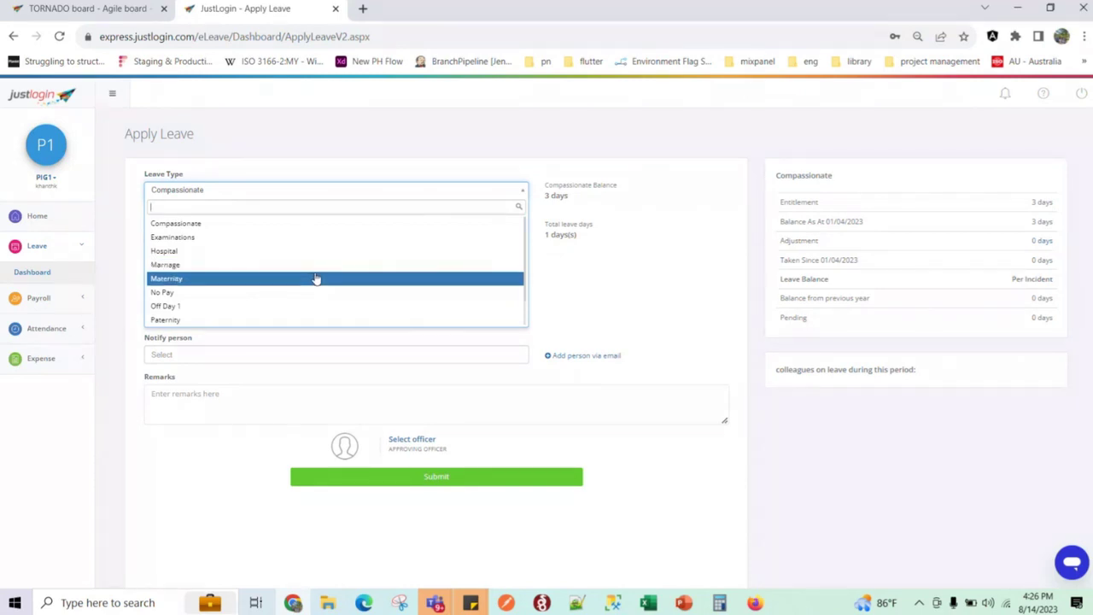
{"action": "scroll", "coordinate": [316, 280], "scroll_direction": "down", "scroll_amount": 2}
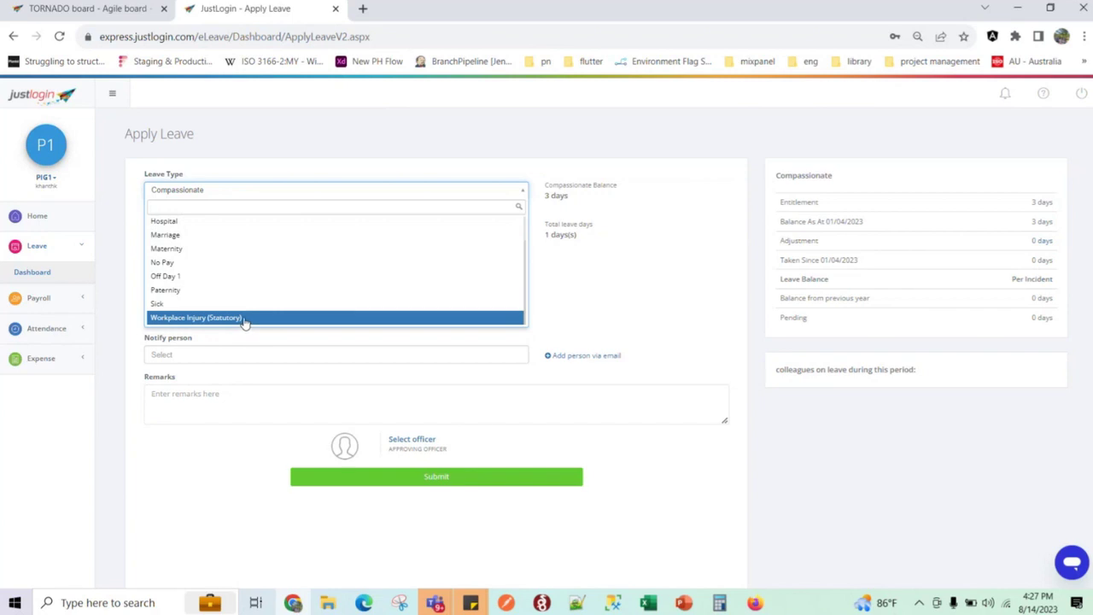
{"action": "left_click", "coordinate": [348, 153]}
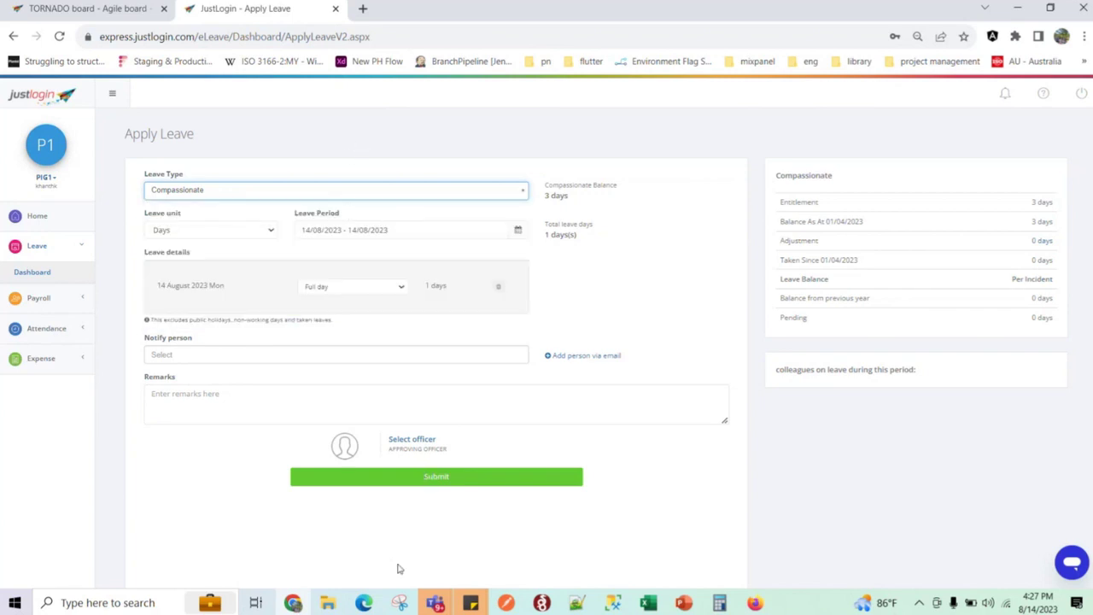
- Switch back to Edge and open the super admin's leave dashboard in the leave configuration tab
{"action": "left_click", "coordinate": [365, 603]}
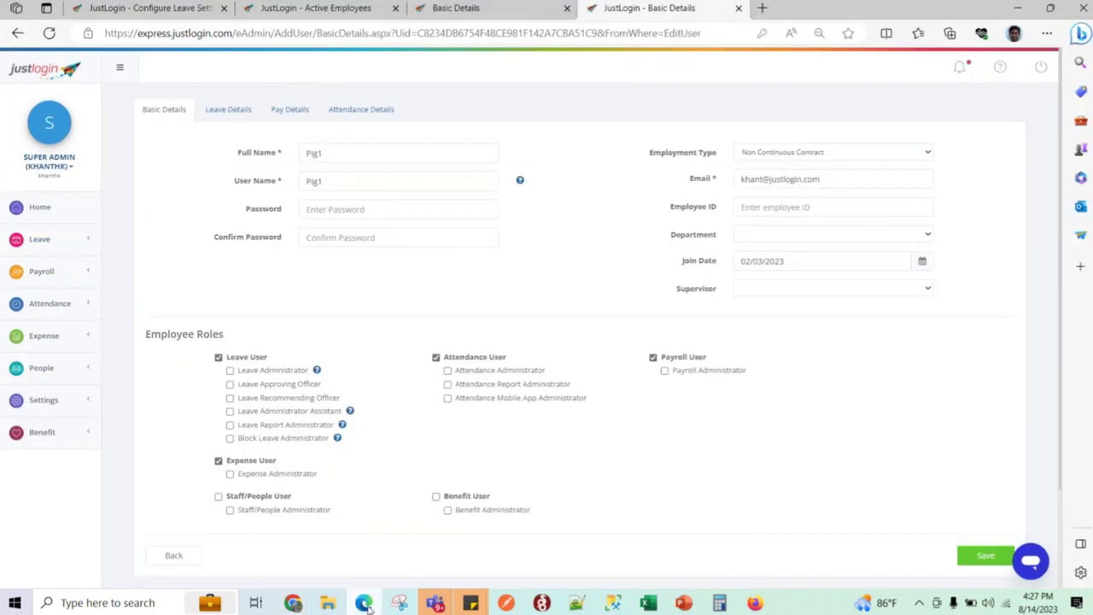
{"action": "left_click", "coordinate": [165, 8]}
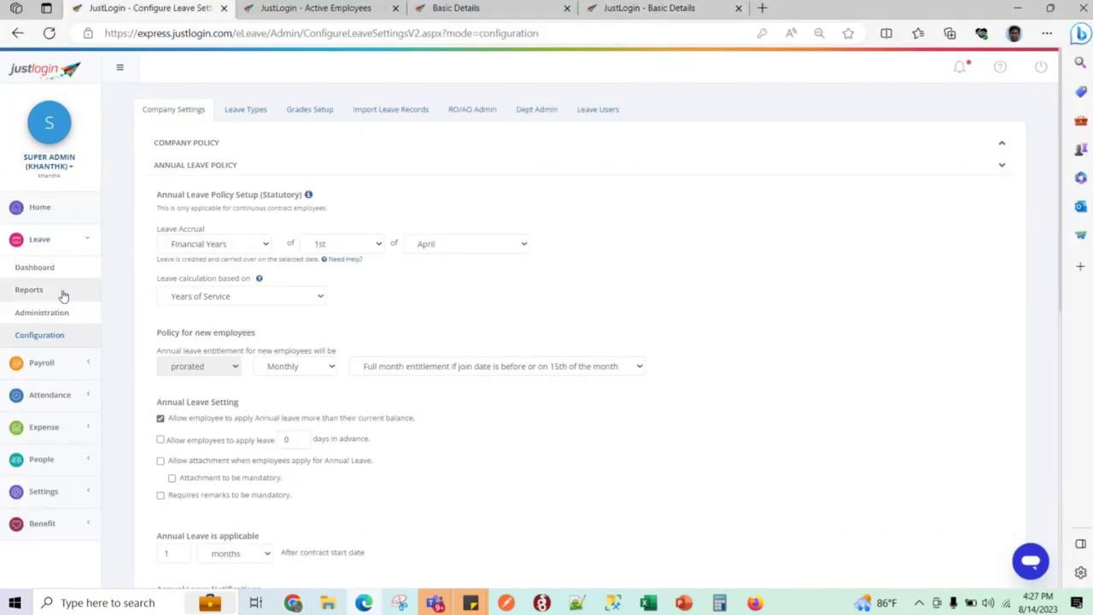
{"action": "left_click", "coordinate": [43, 268]}
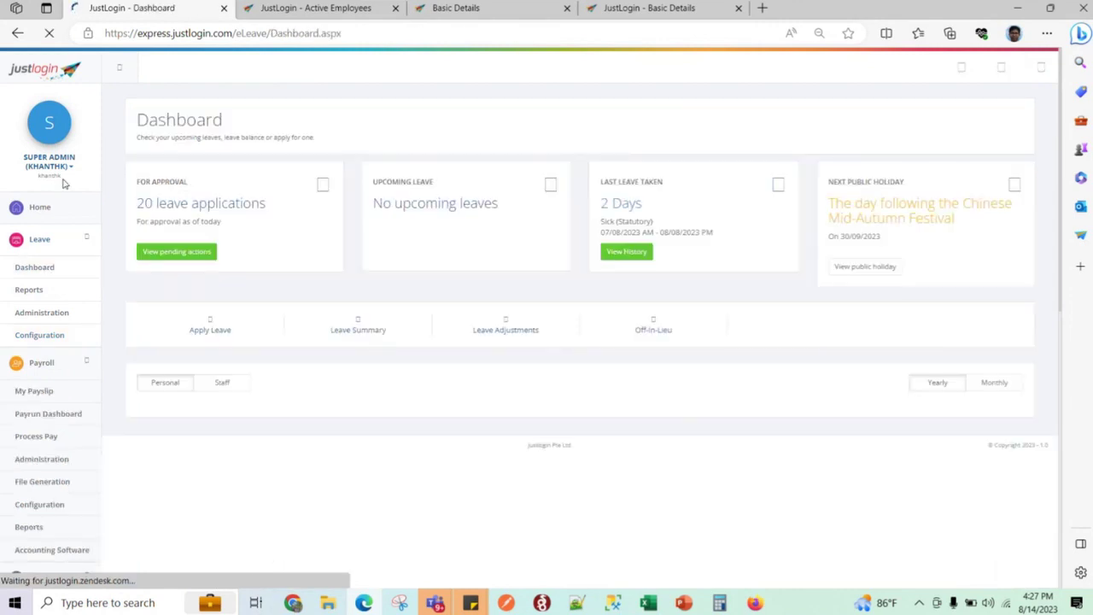
- Open the super admin's Apply Leave form and look through the leave types available, leaving Annual selected
{"action": "left_click", "coordinate": [211, 324]}
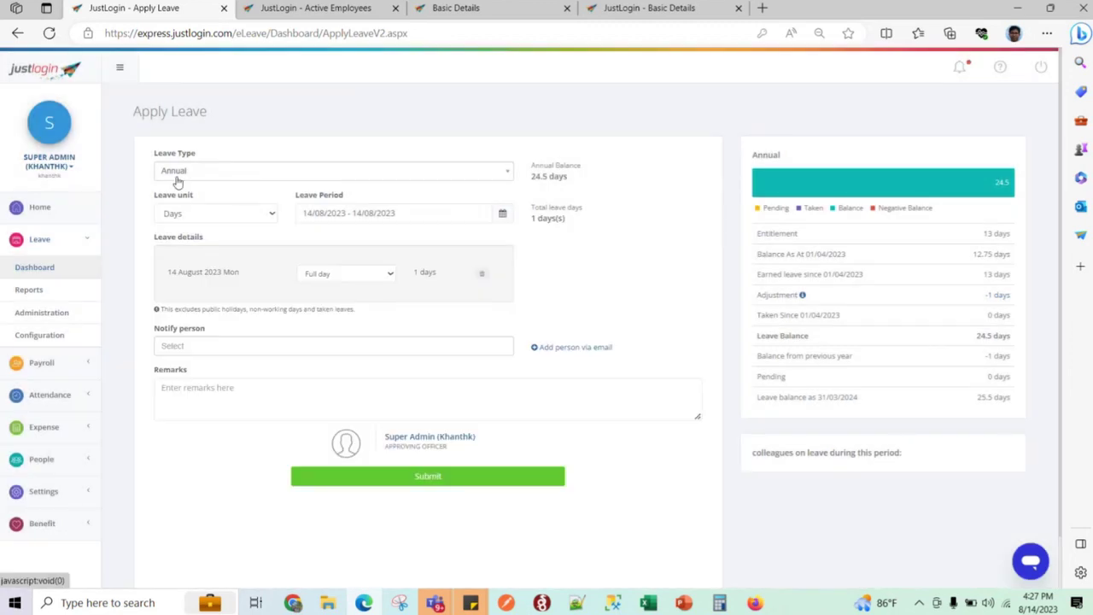
{"action": "left_click", "coordinate": [176, 175]}
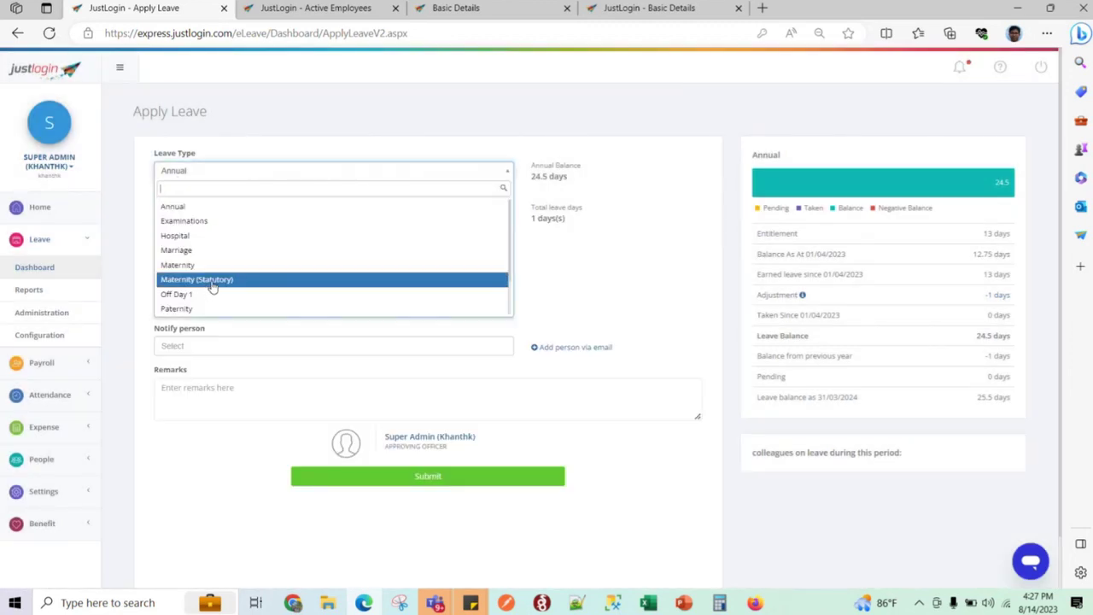
{"action": "scroll", "coordinate": [213, 287], "scroll_direction": "down", "scroll_amount": 3}
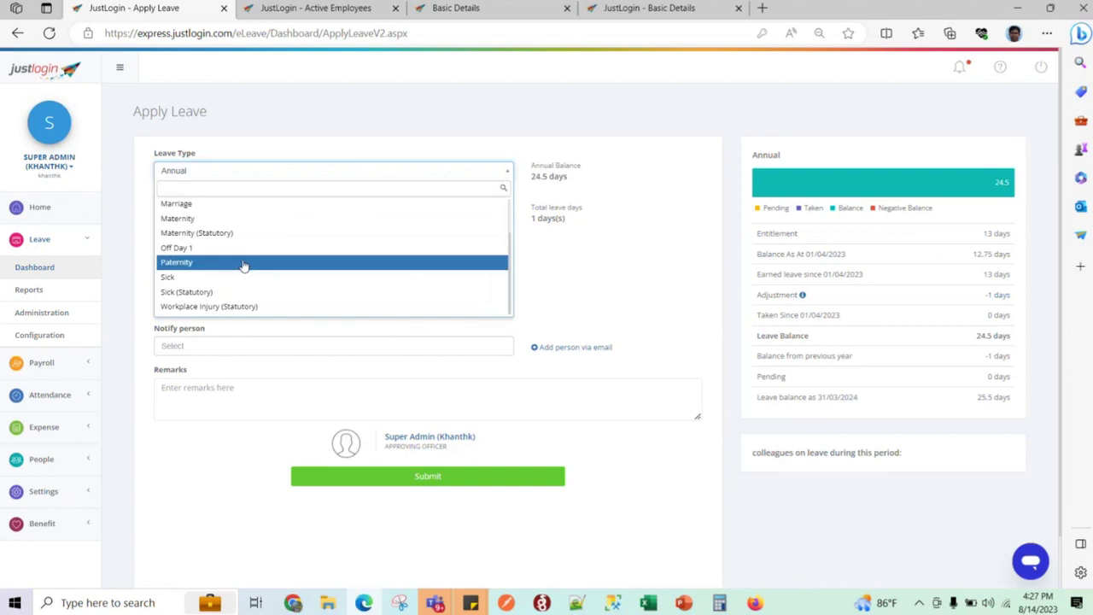
{"action": "scroll", "coordinate": [244, 267], "scroll_direction": "down", "scroll_amount": 1}
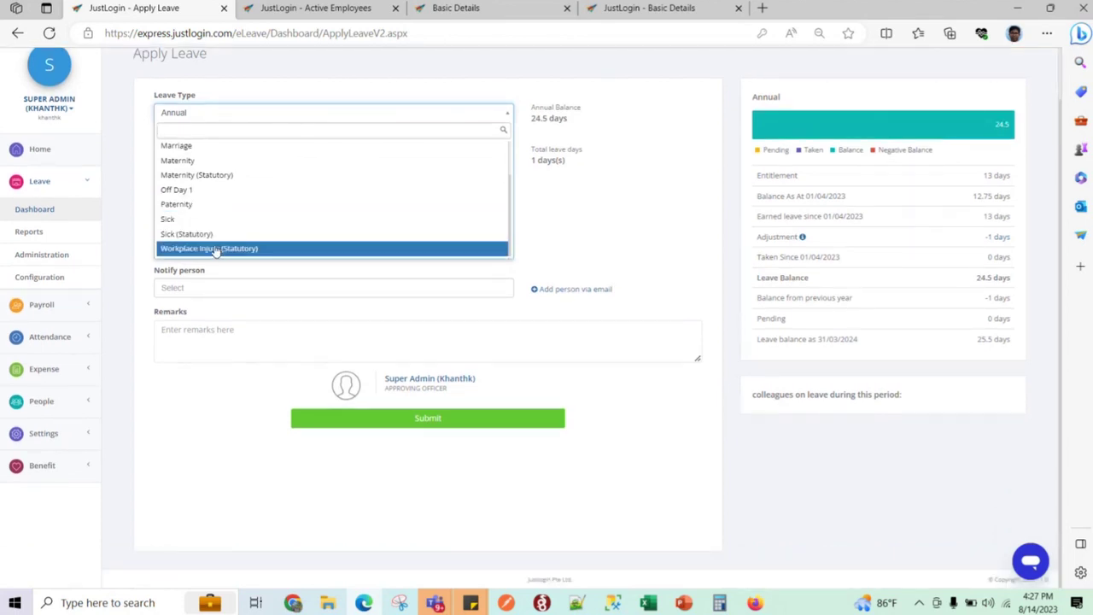
{"action": "left_click", "coordinate": [138, 202]}
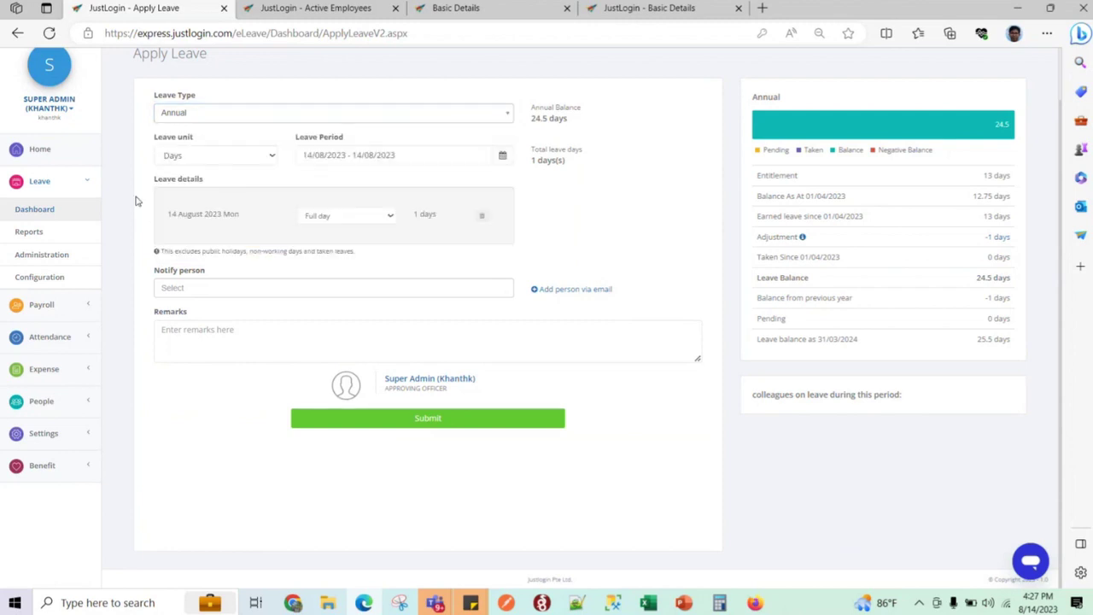
{"action": "scroll", "coordinate": [145, 222], "scroll_direction": "up", "scroll_amount": 1}
{"action": "left_click", "coordinate": [249, 126]}
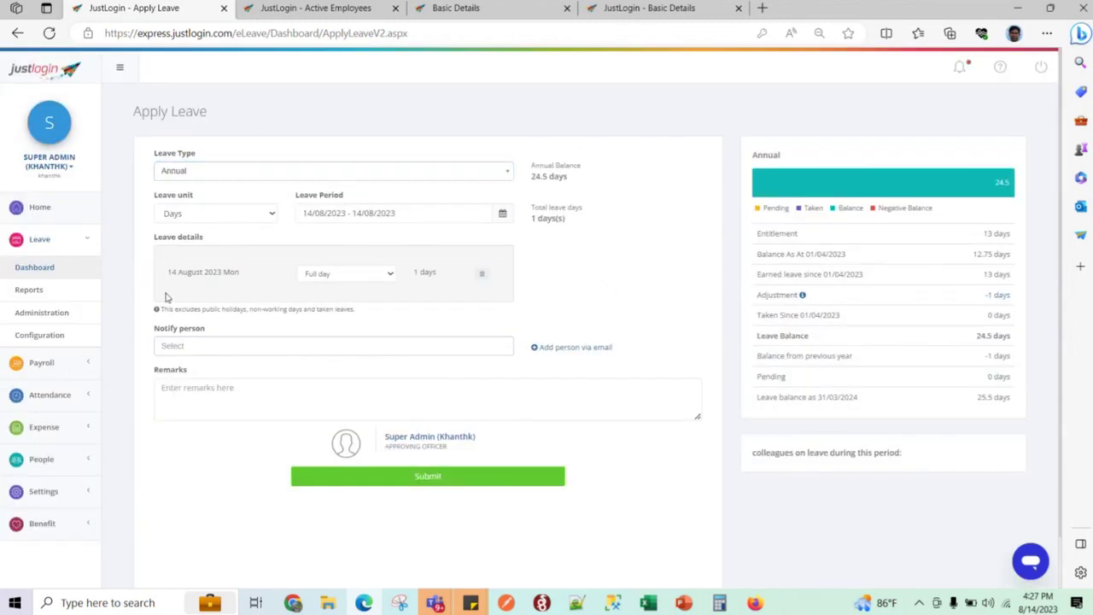
- Open the leave types configuration and review the system leave types settings, closing them without saving
{"action": "left_click", "coordinate": [50, 339]}
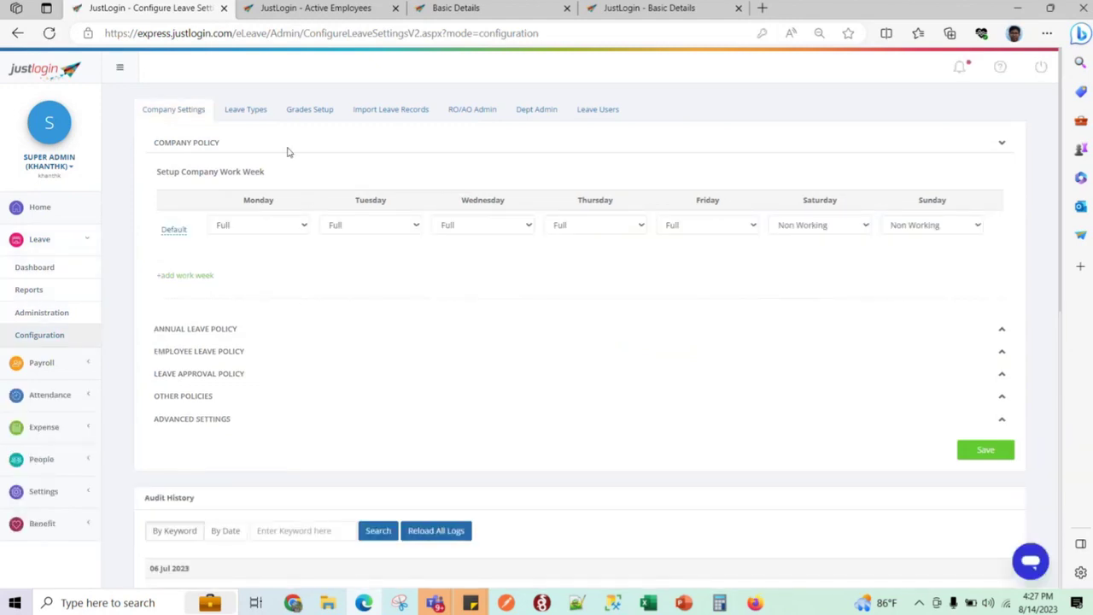
{"action": "left_click", "coordinate": [246, 111]}
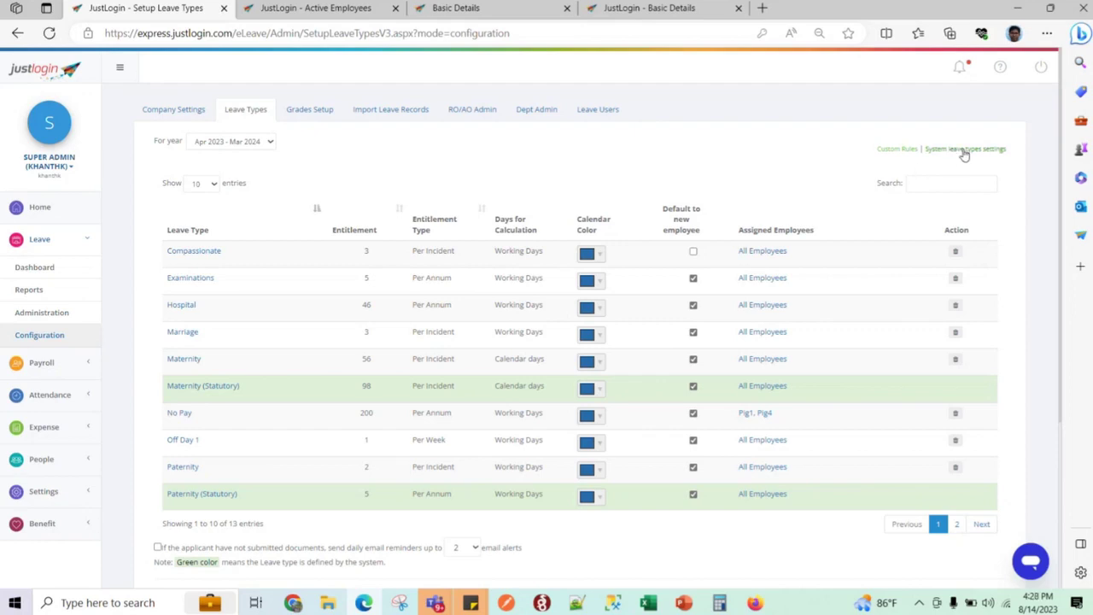
{"action": "left_click", "coordinate": [928, 170]}
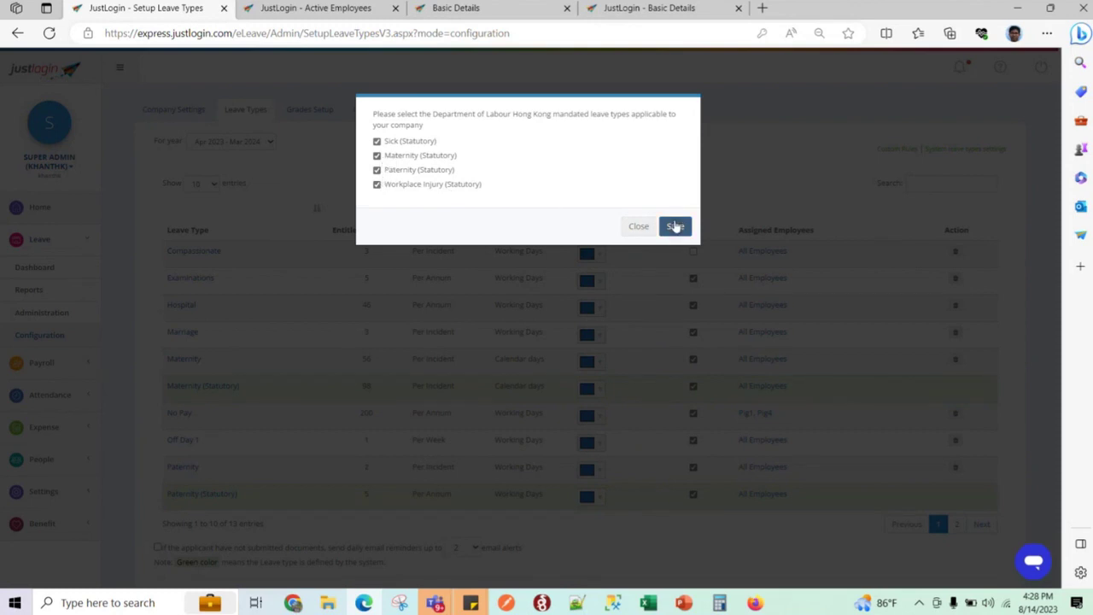
{"action": "left_click", "coordinate": [647, 232]}
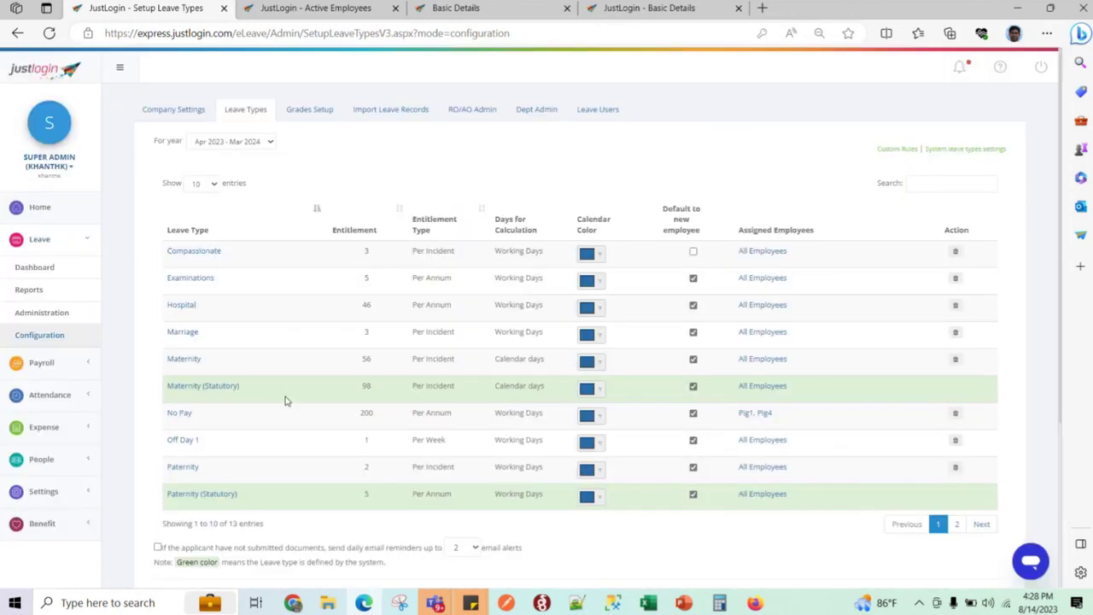
- Review the settings of the Maternity (Statutory) and Paternity (Statutory) leave types, returning to the leave types list after each
{"action": "left_click", "coordinate": [183, 392]}
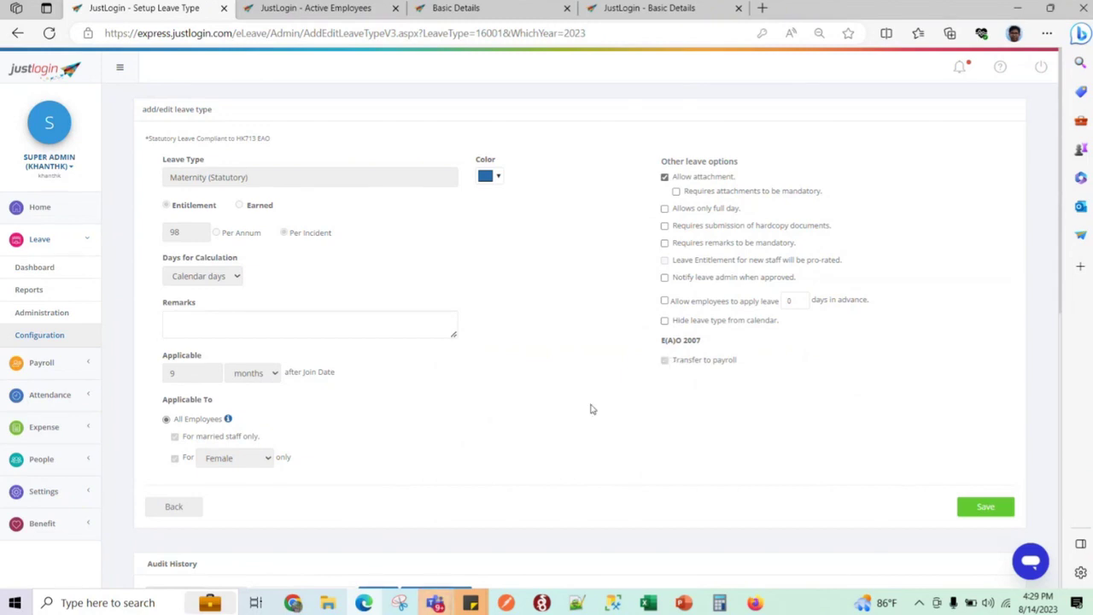
{"action": "left_click", "coordinate": [191, 511]}
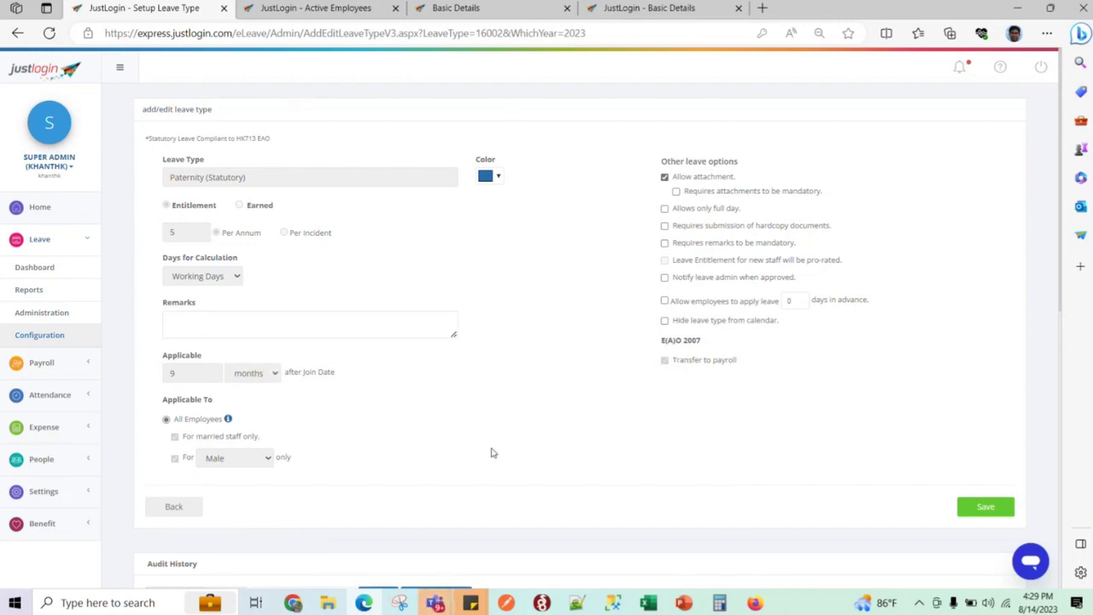
{"action": "left_click", "coordinate": [183, 510]}
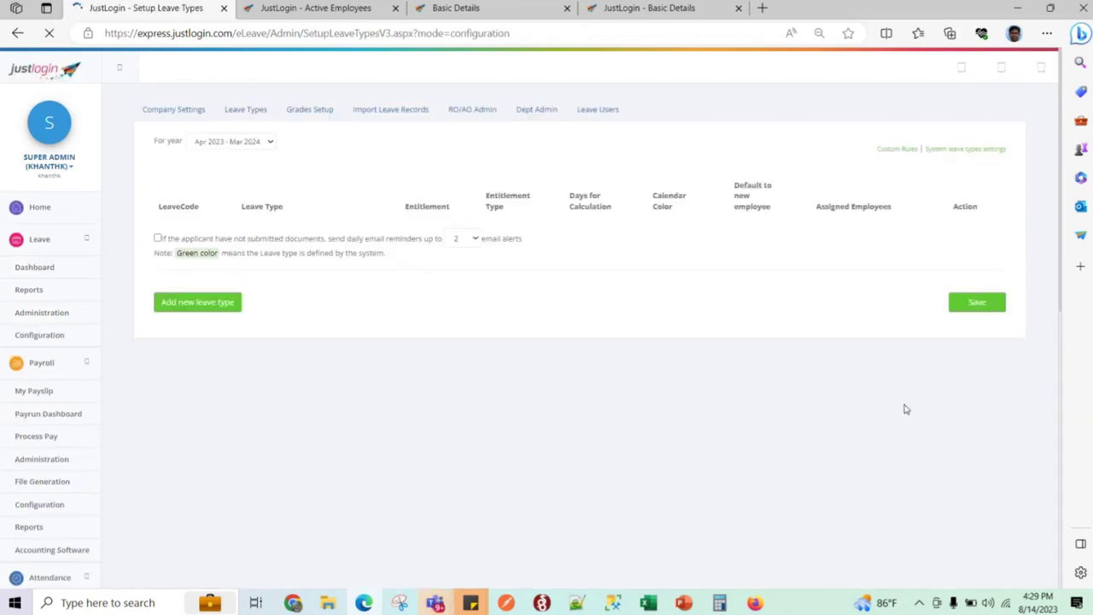
- Find the Sick (Statutory) leave type on the list's second page, open its settings and read the sick leave accumulation note
{"action": "left_click", "coordinate": [958, 522]}
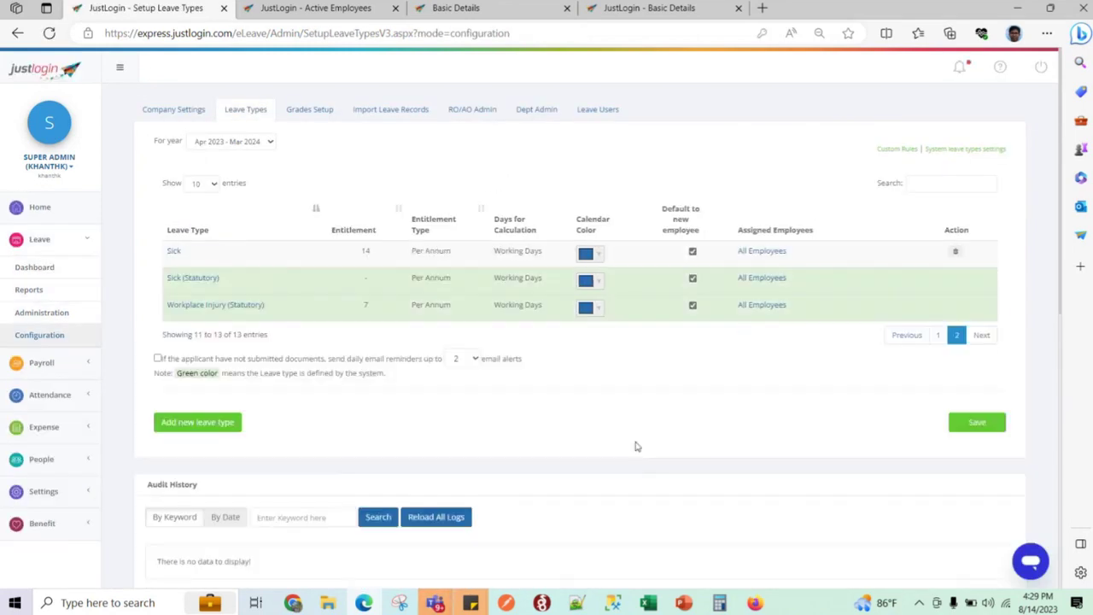
{"action": "left_click", "coordinate": [189, 285]}
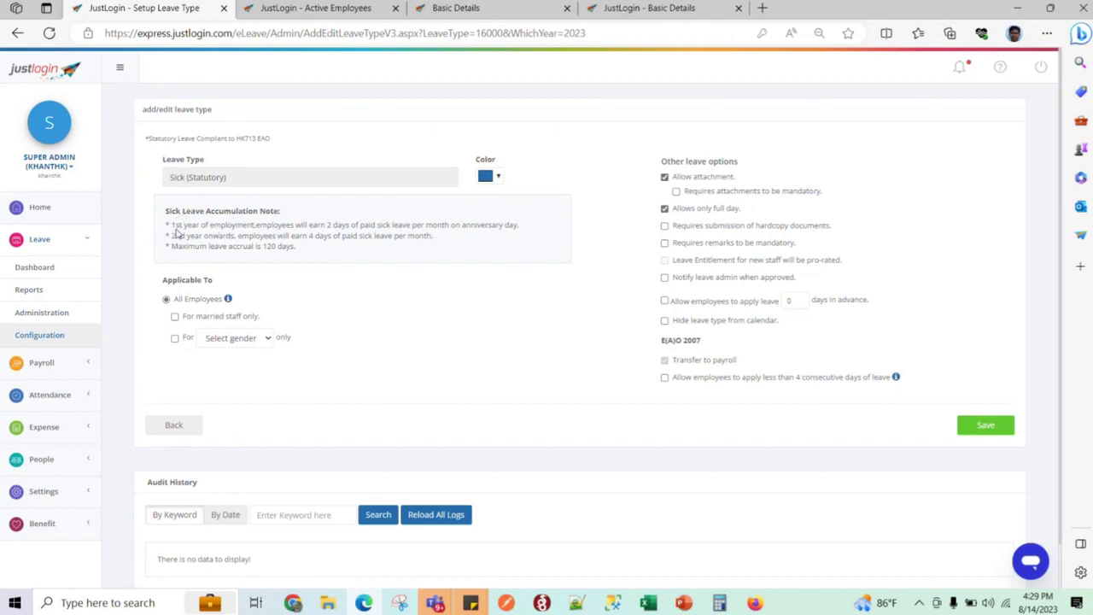
{"action": "left_click", "coordinate": [178, 429]}
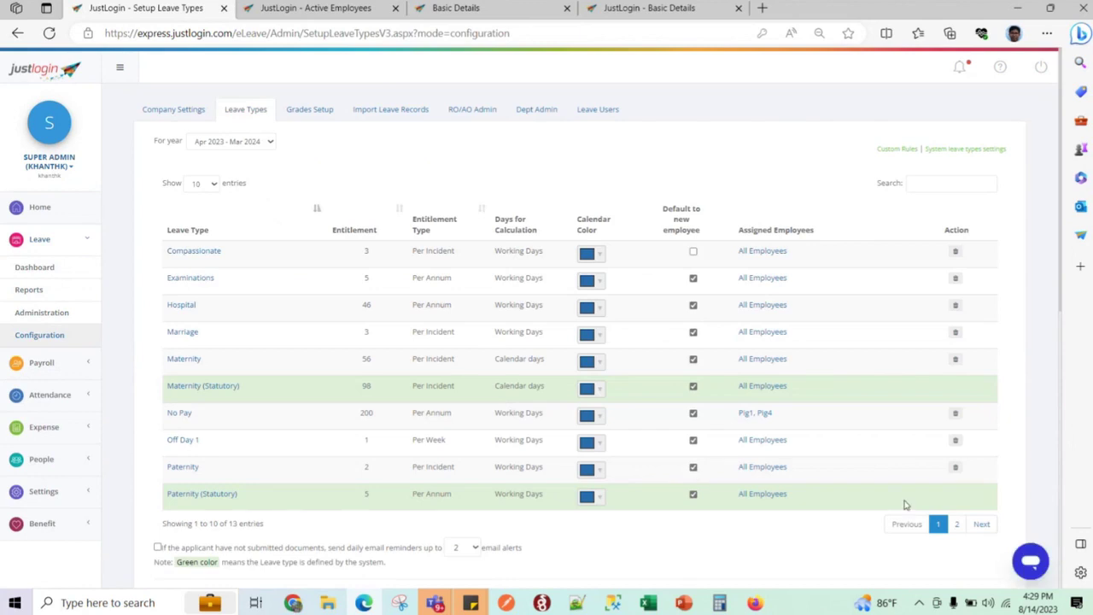
{"action": "left_click", "coordinate": [956, 523]}
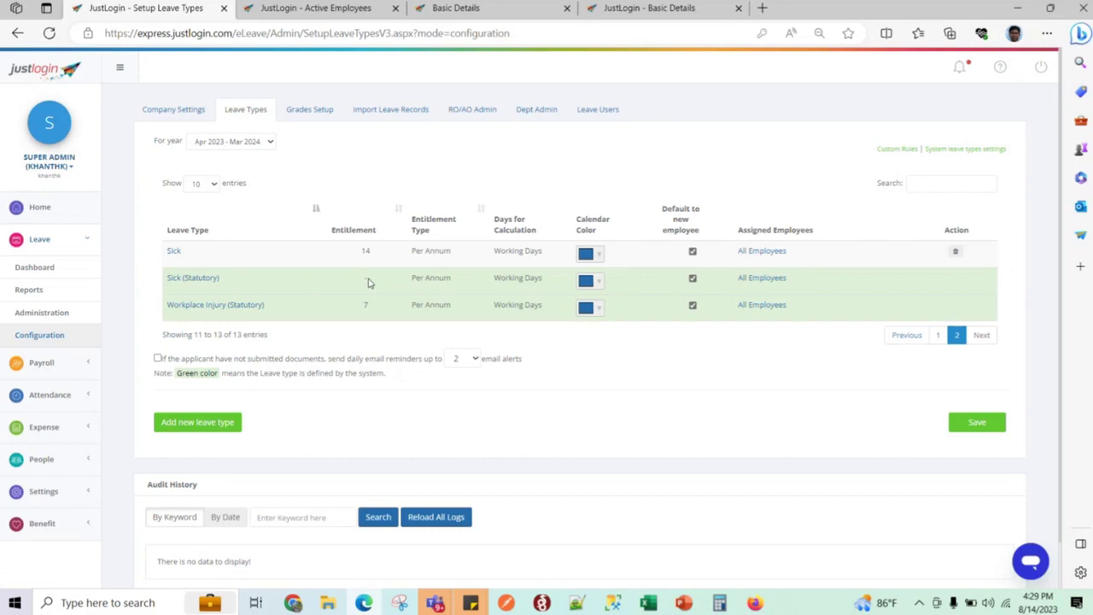
{"action": "left_click", "coordinate": [195, 281]}
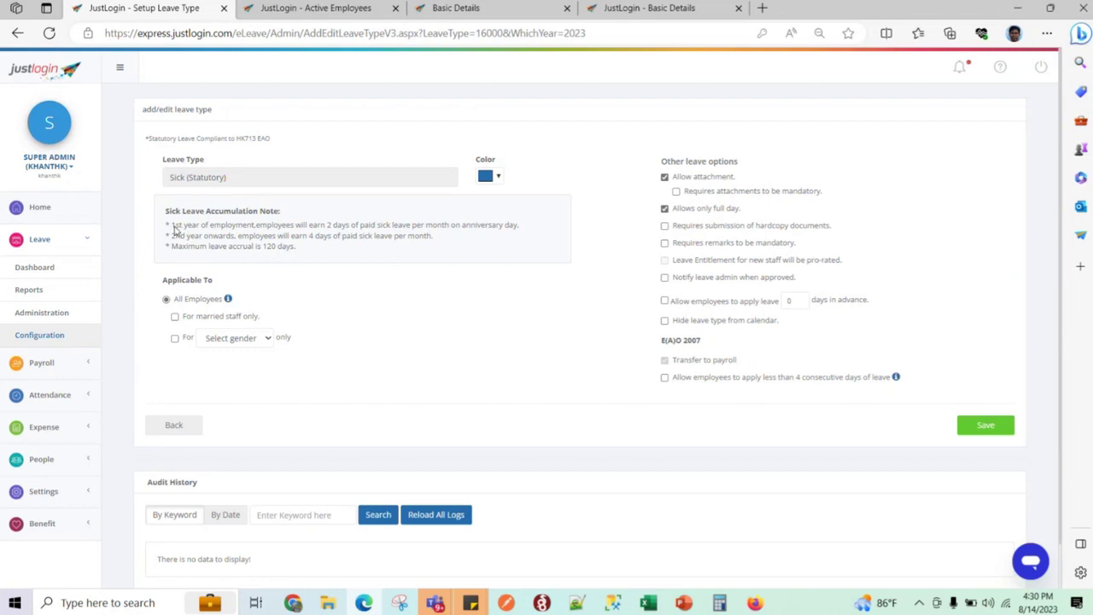
{"action": "left_click_drag", "start_coordinate": [174, 229], "coordinate": [337, 232]}
{"action": "left_click", "coordinate": [337, 231]}
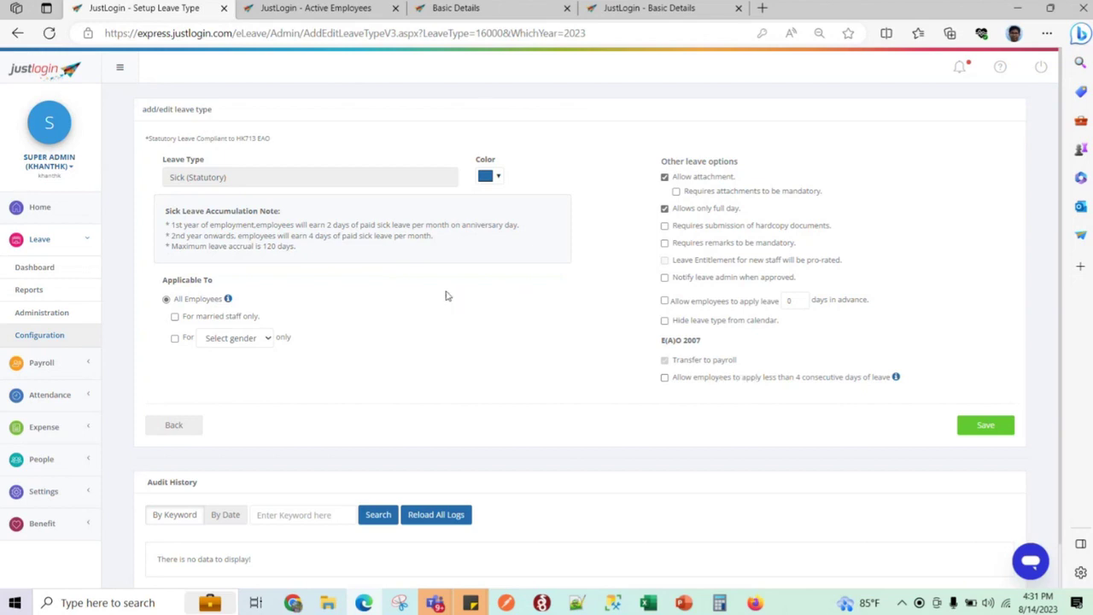
- From the Active Employees page, go to the leave dashboard and open the Apply Leave form, keeping the Sick (Statutory) settings open separately
{"action": "left_click", "coordinate": [316, 8]}
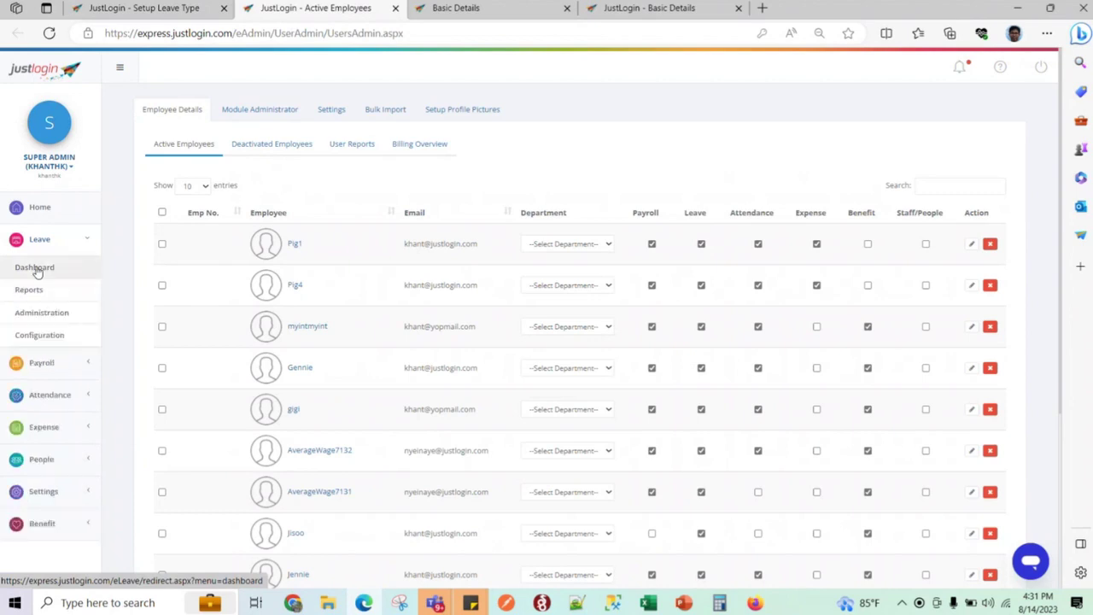
{"action": "right_click", "coordinate": [51, 271]}
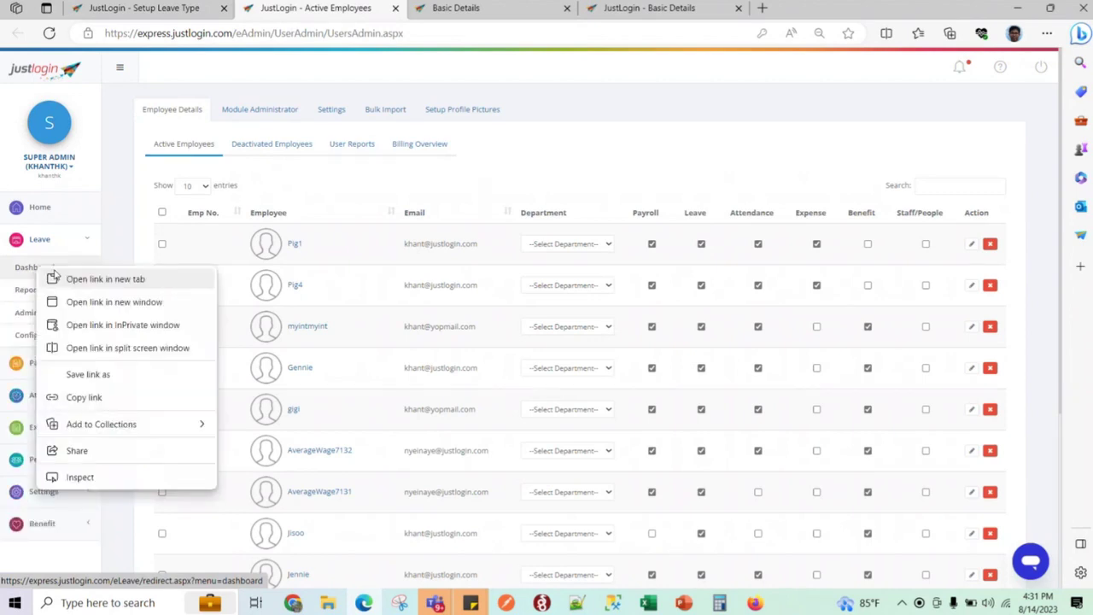
{"action": "left_click", "coordinate": [54, 275]}
{"action": "left_click", "coordinate": [396, 9]}
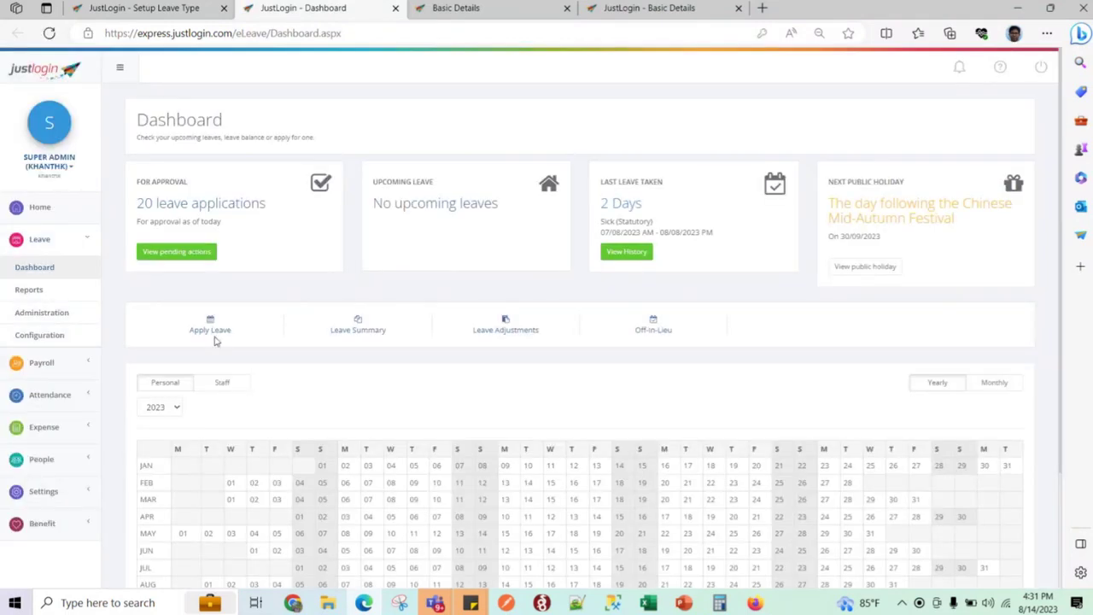
{"action": "left_click", "coordinate": [213, 331]}
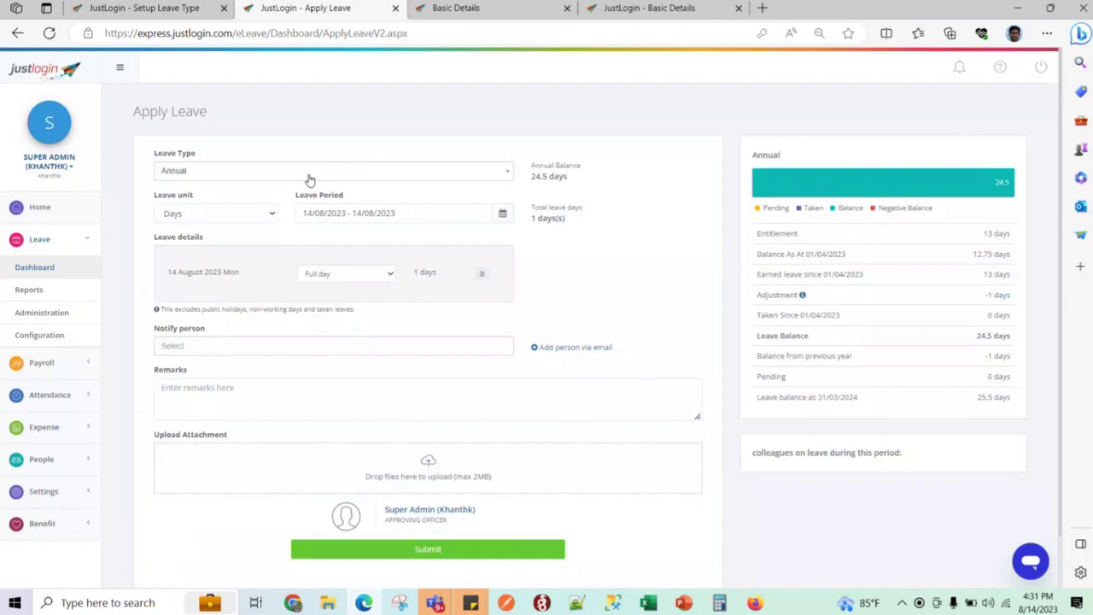
- Search the leave types for "sick" and choose Sick (Statutory) as the leave type
{"action": "left_click", "coordinate": [309, 179]}
{"action": "type", "text": "sick"}
{"action": "left_click", "coordinate": [334, 221]}
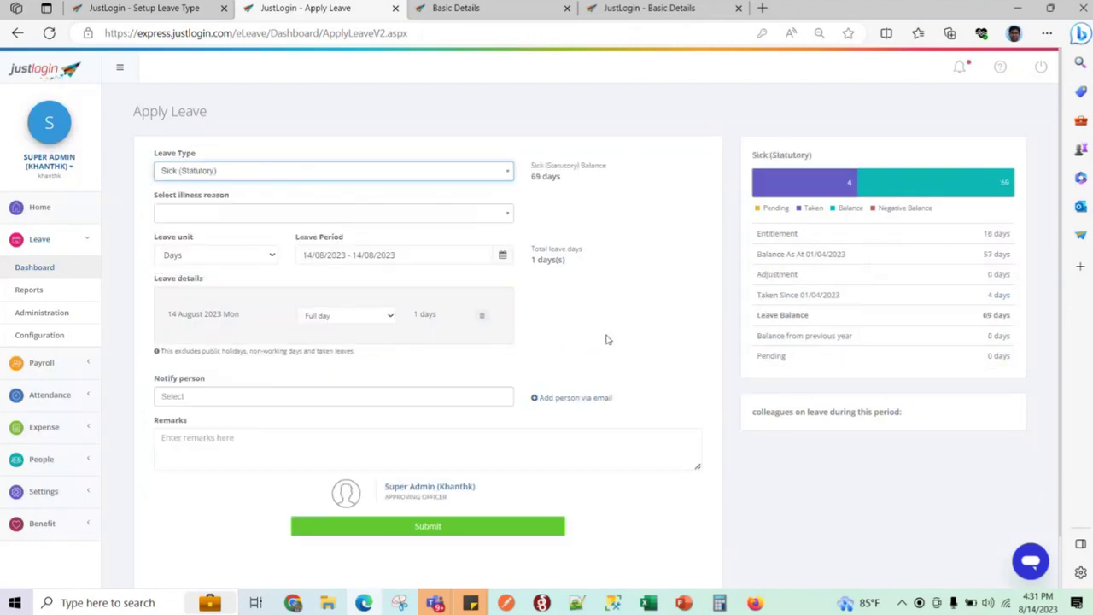
- Set the sick leave period to 14/08/2023 - 16/08/2023
{"action": "left_click", "coordinate": [337, 256]}
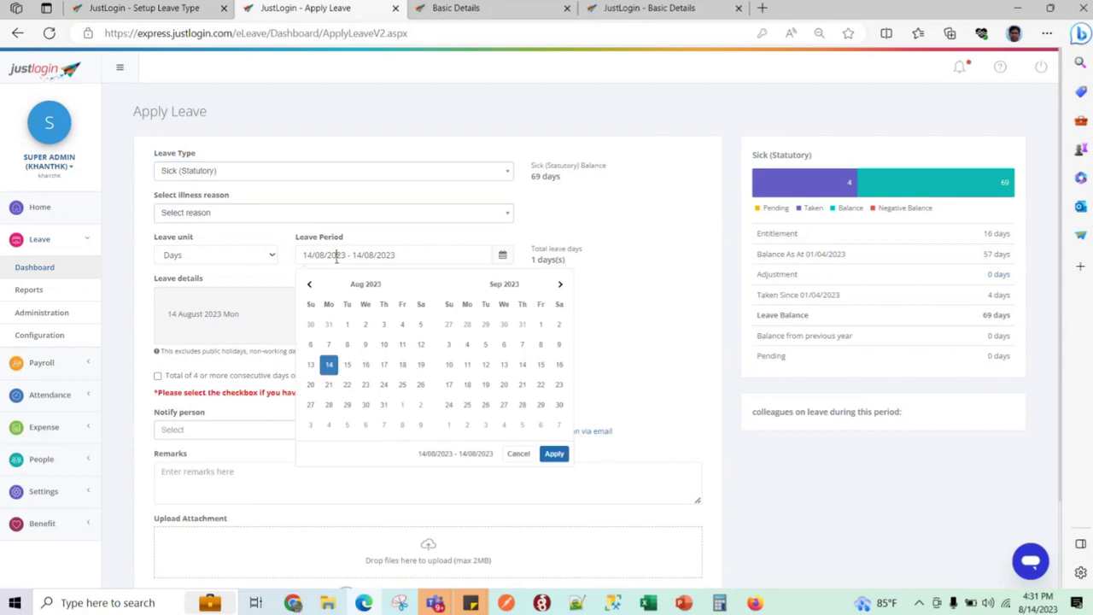
{"action": "left_click", "coordinate": [348, 366]}
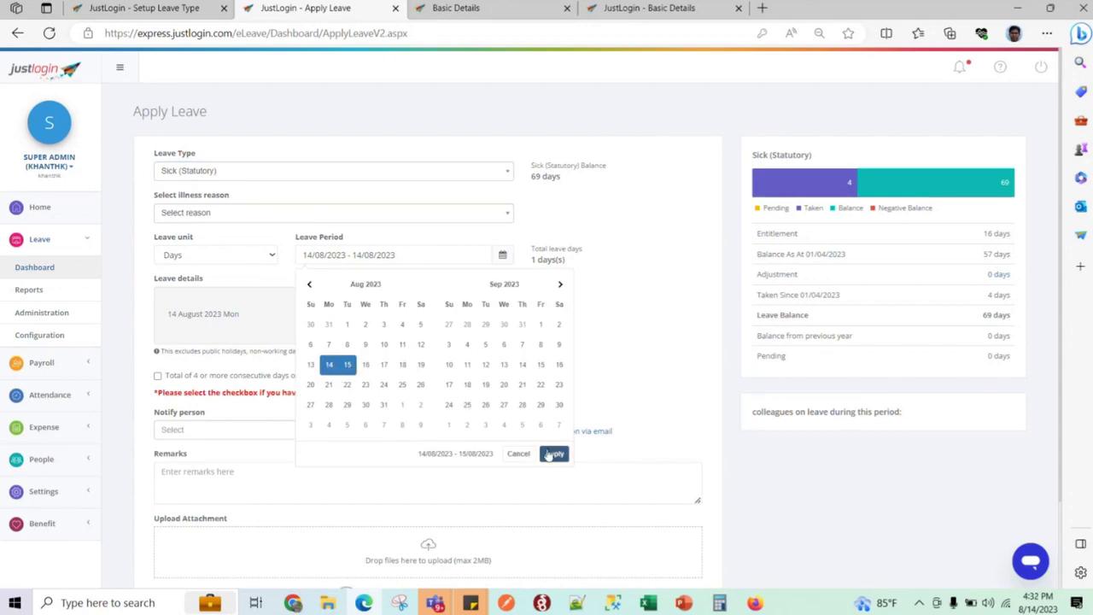
{"action": "left_click", "coordinate": [366, 369]}
{"action": "left_click", "coordinate": [329, 366]}
{"action": "left_click", "coordinate": [366, 365]}
{"action": "left_click", "coordinate": [547, 456]}
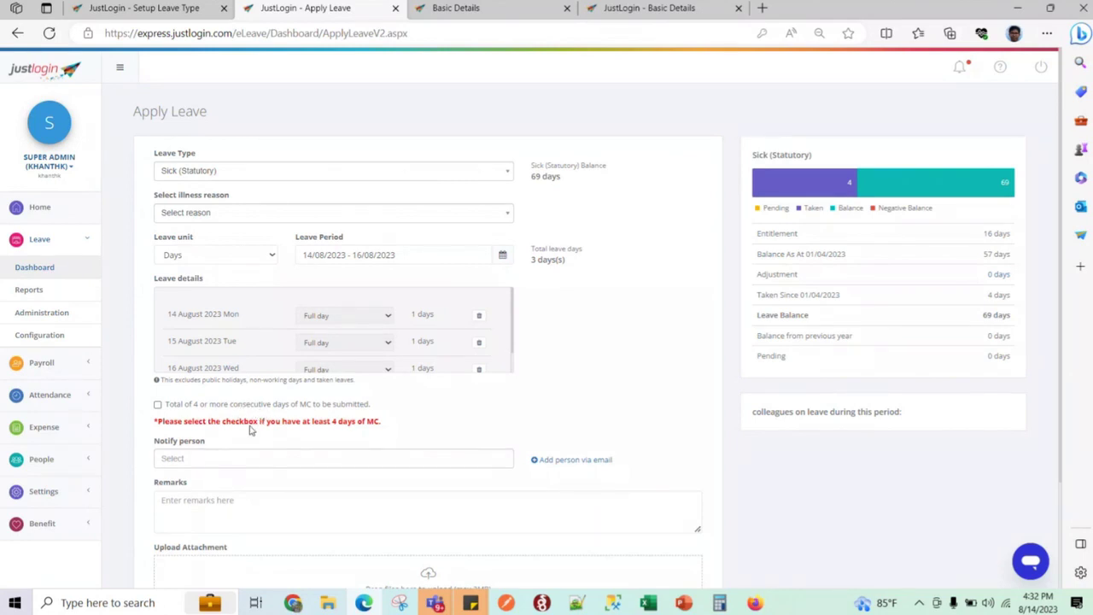
- Review the option for 4 or more consecutive days of MC, and extend the leave period to 14/08/2023 - 18/08/2023
{"action": "scroll", "coordinate": [307, 415], "scroll_direction": "down", "scroll_amount": 2}
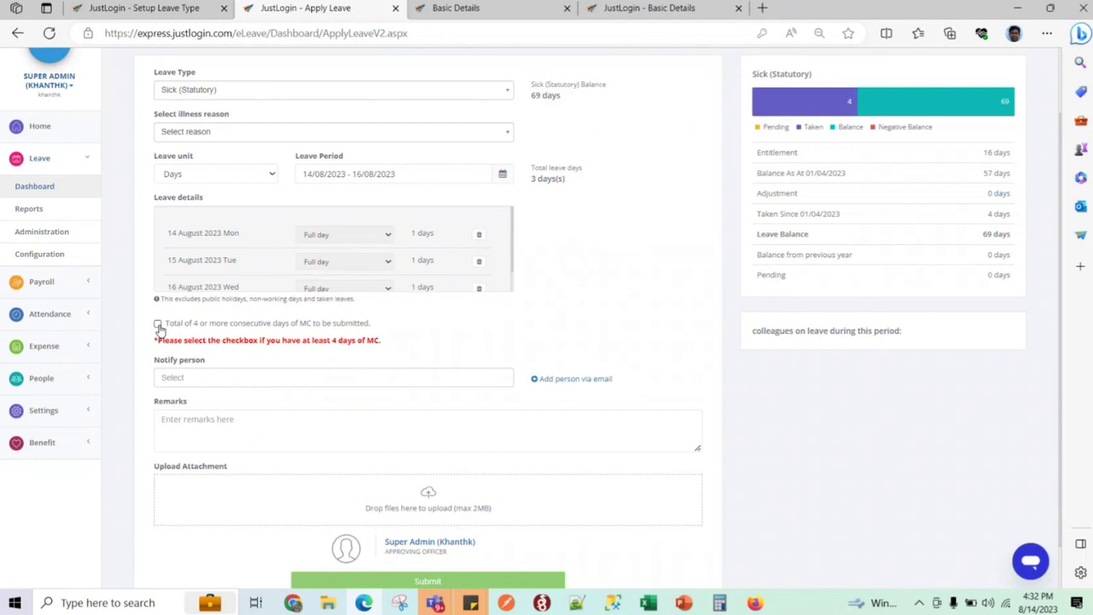
{"action": "scroll", "coordinate": [401, 352], "scroll_direction": "down", "scroll_amount": 1}
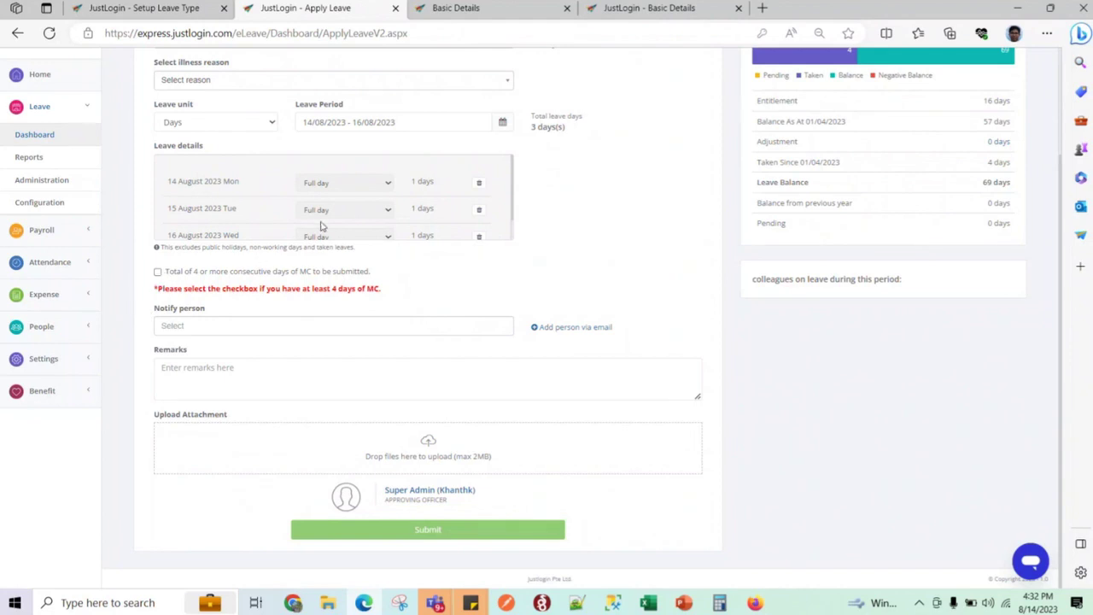
{"action": "left_click", "coordinate": [375, 123]}
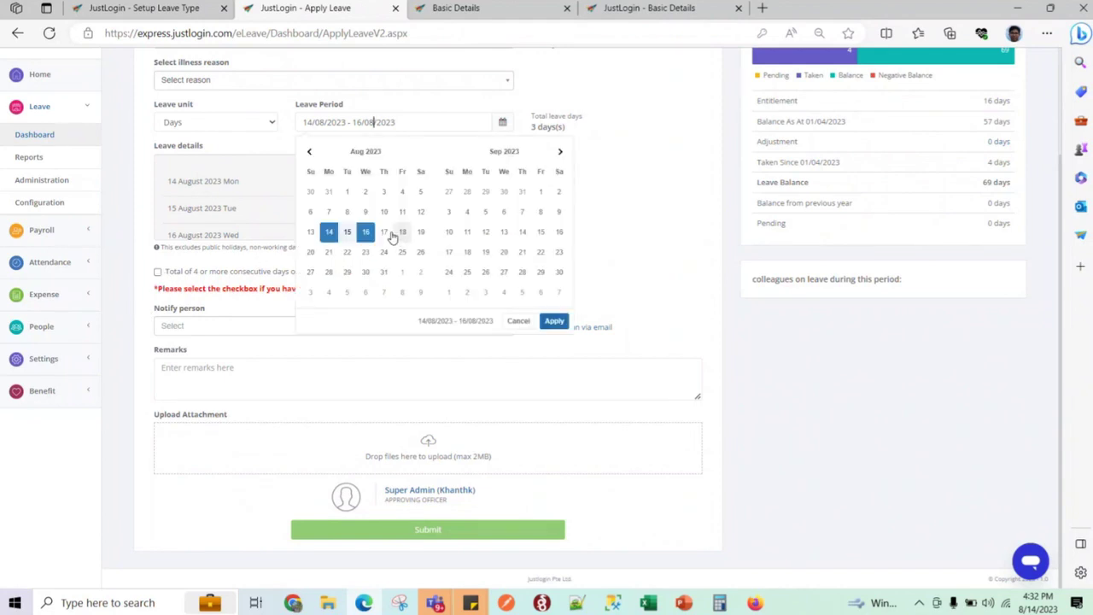
{"action": "left_click", "coordinate": [402, 232]}
{"action": "left_click", "coordinate": [328, 232]}
{"action": "left_click", "coordinate": [402, 233]}
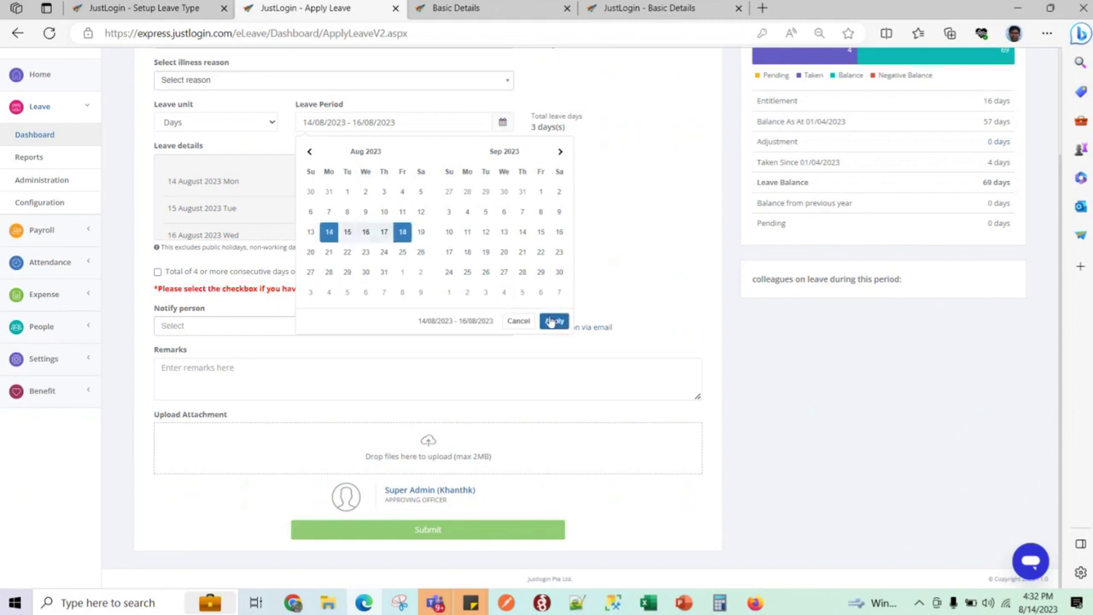
{"action": "left_click", "coordinate": [553, 321]}
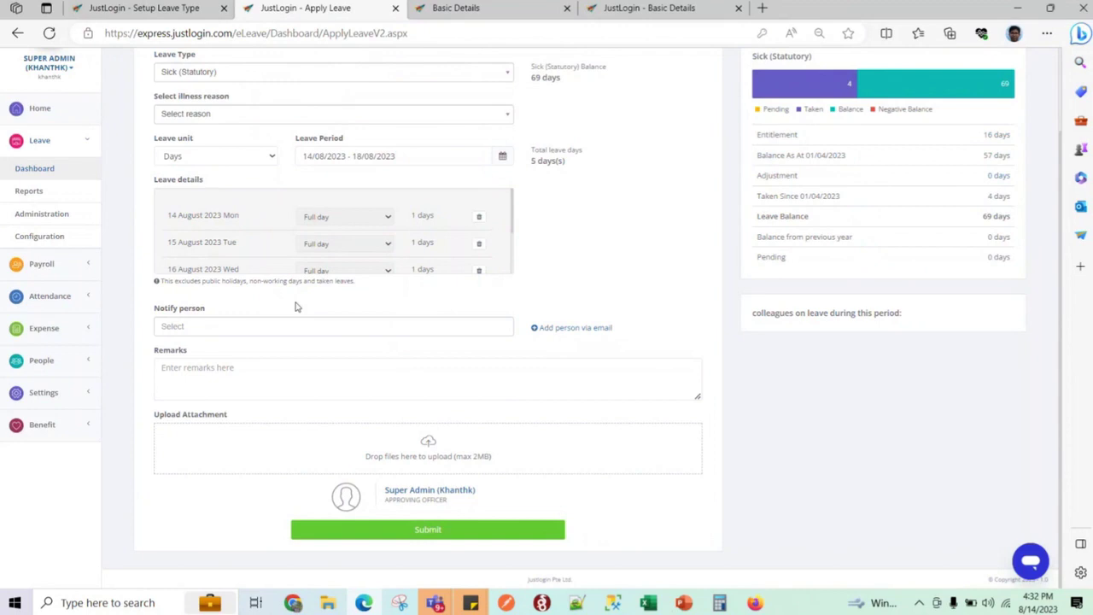
- Shorten the sick leave period to three days, from 14/08/2023 to 16/08/2023
{"action": "left_click", "coordinate": [317, 156]}
{"action": "left_click", "coordinate": [335, 273]}
{"action": "left_click", "coordinate": [365, 266]}
{"action": "left_click", "coordinate": [551, 355]}
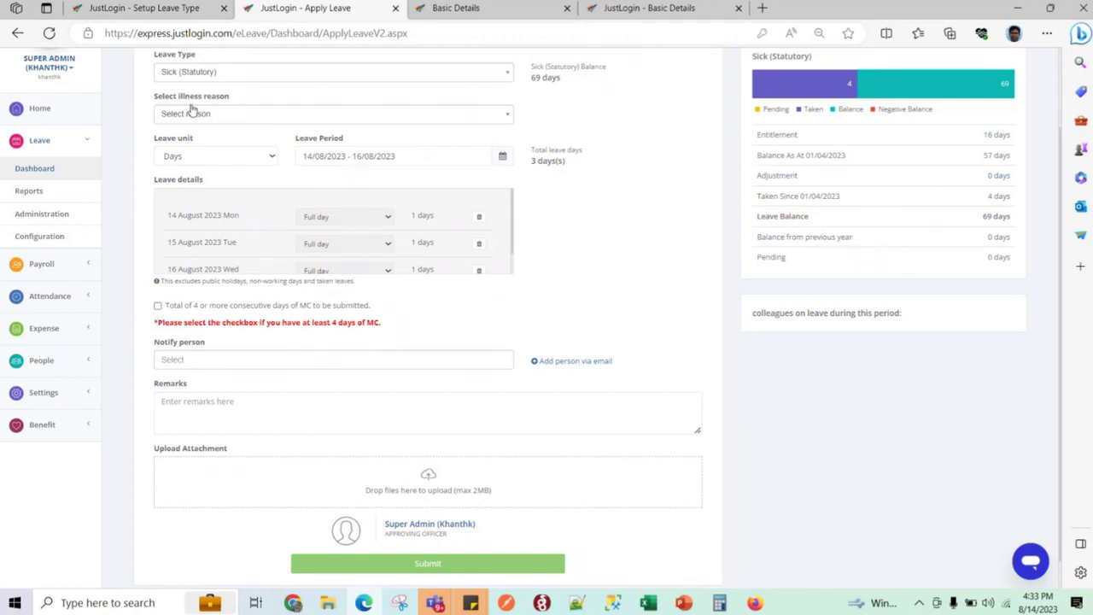
- In the Sick (Statutory) settings, allow employees to apply less than 4 consecutive days of leave, and save the leave type
{"action": "left_click", "coordinate": [193, 11]}
{"action": "left_click", "coordinate": [664, 378]}
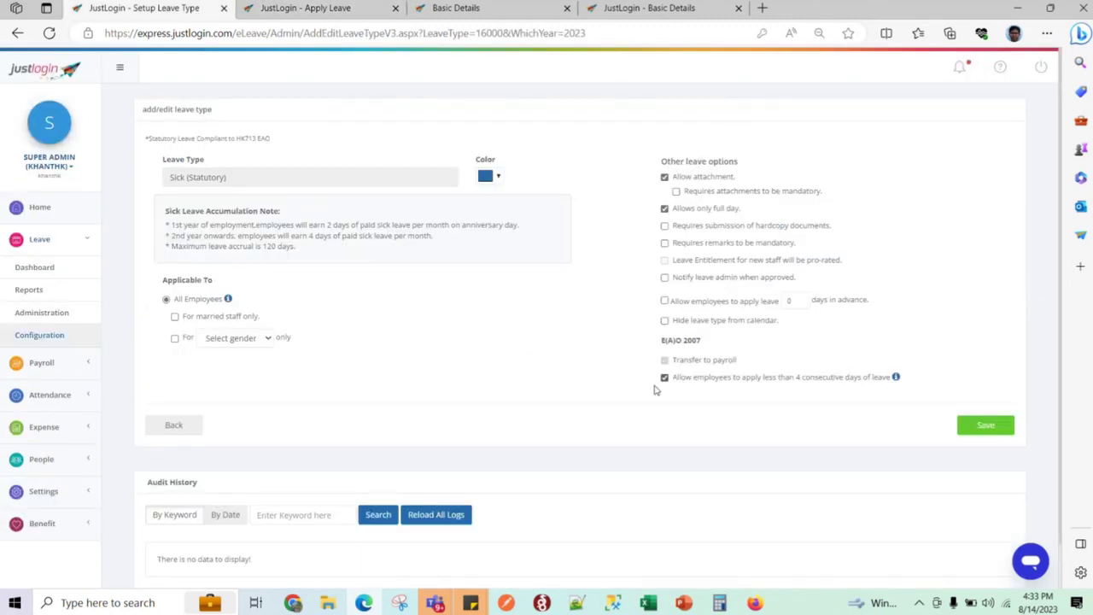
{"action": "left_click", "coordinate": [986, 431]}
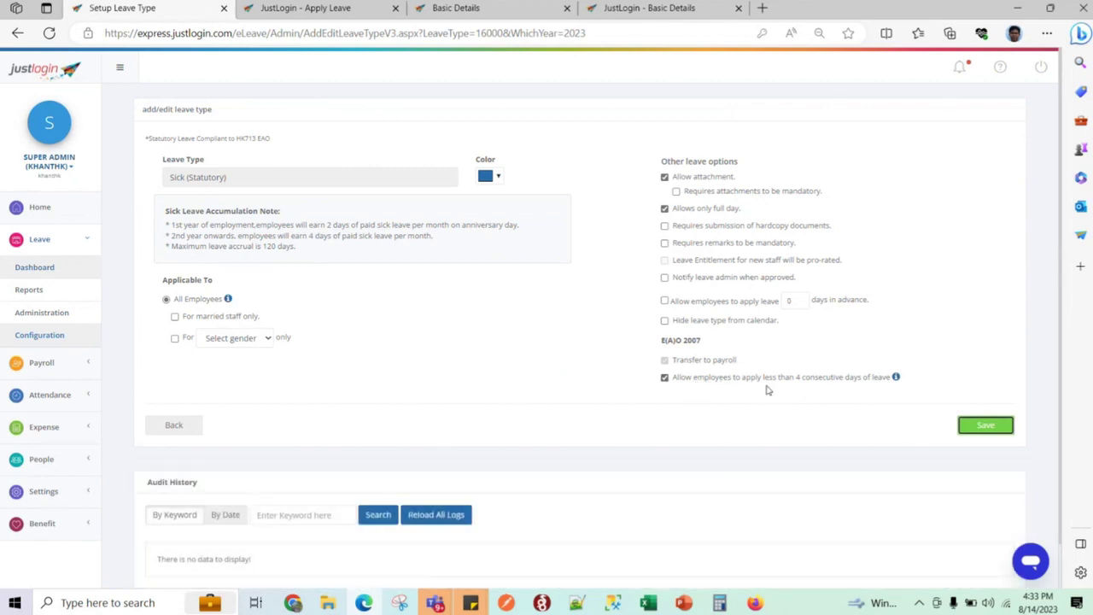
- Reload the leave application form and choose Sick (Statutory) as the leave type
{"action": "left_click", "coordinate": [338, 10]}
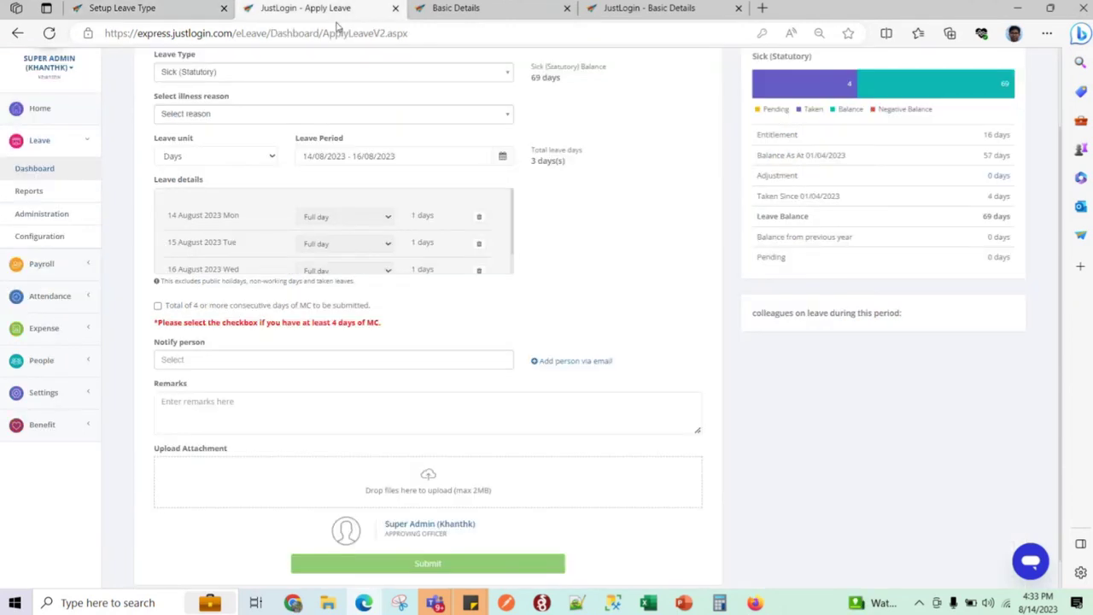
{"action": "left_click", "coordinate": [333, 33]}
{"action": "key", "text": "Return"}
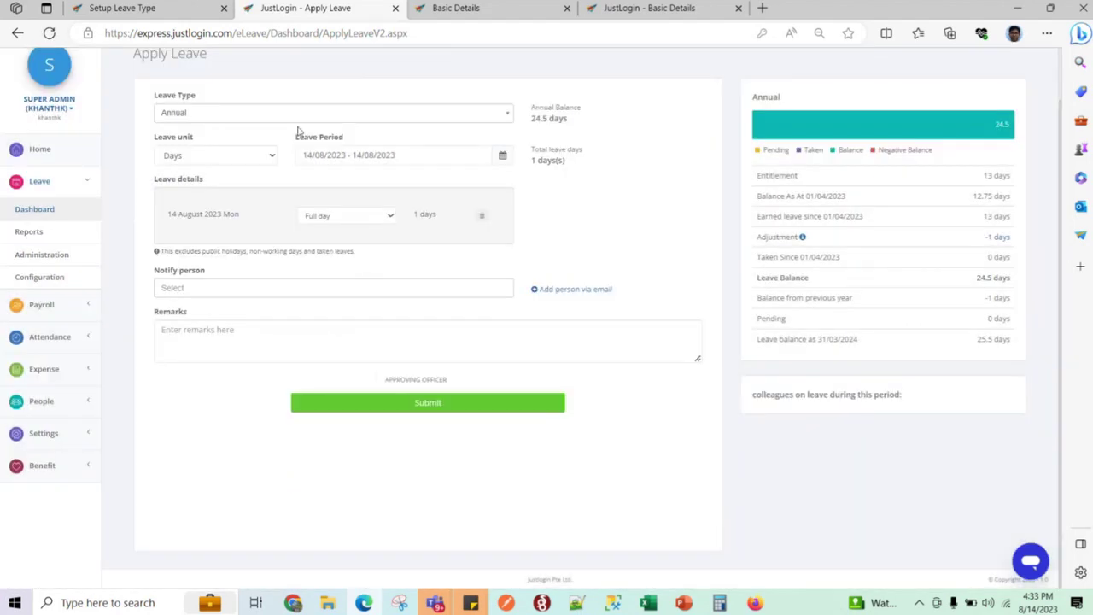
{"action": "left_click", "coordinate": [311, 115]}
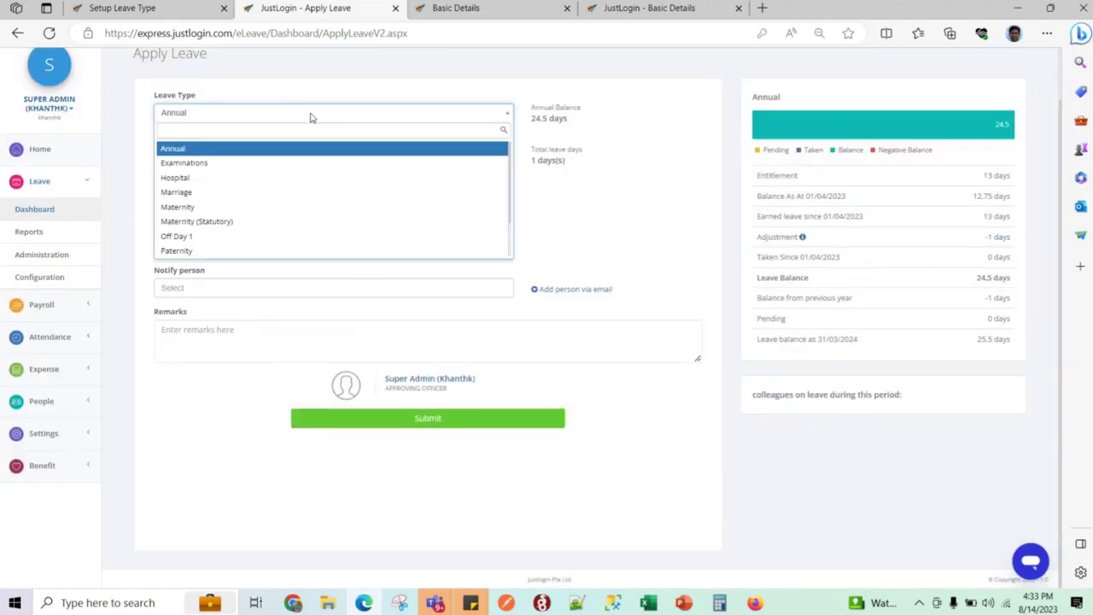
{"action": "type", "text": "sick"}
{"action": "left_click", "coordinate": [323, 162]}
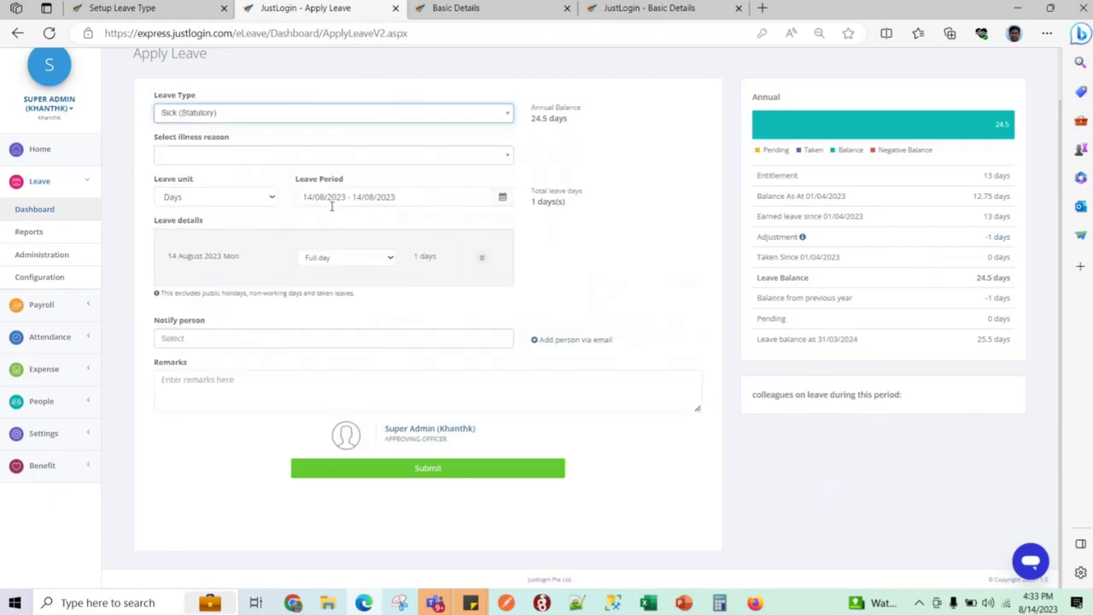
- Set the sick leave period to 14/08/2023 - 15/08/2023
{"action": "left_click", "coordinate": [335, 204]}
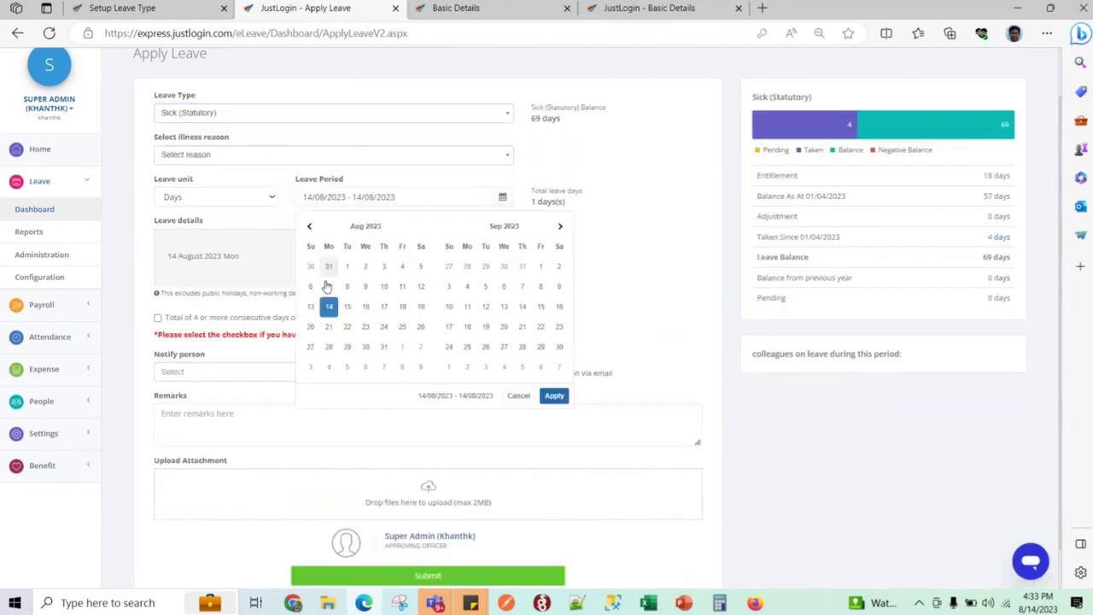
{"action": "left_click", "coordinate": [347, 306]}
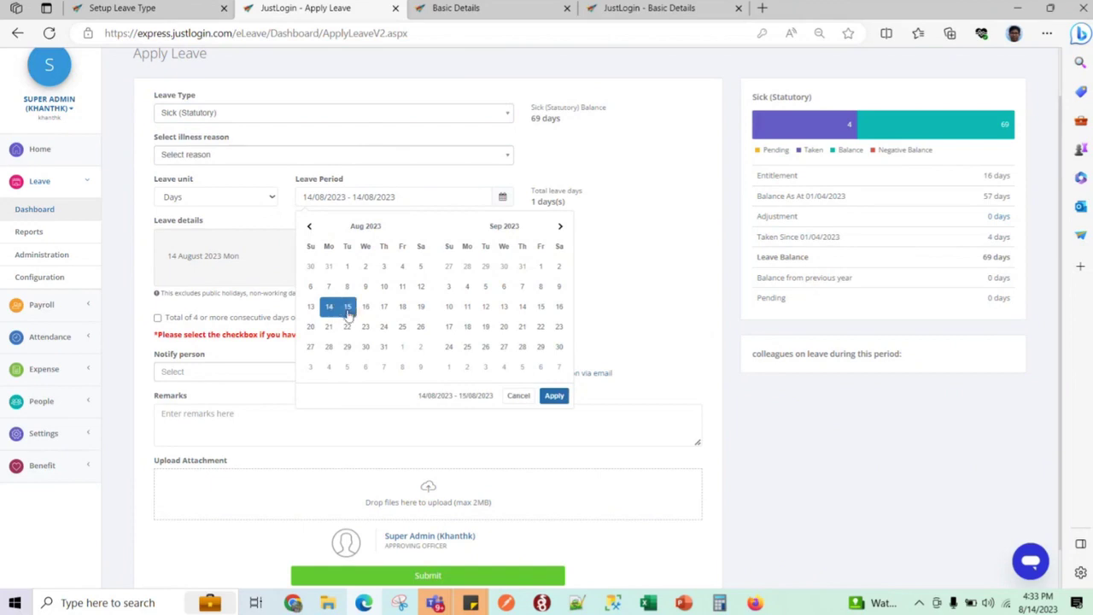
{"action": "left_click", "coordinate": [554, 395]}
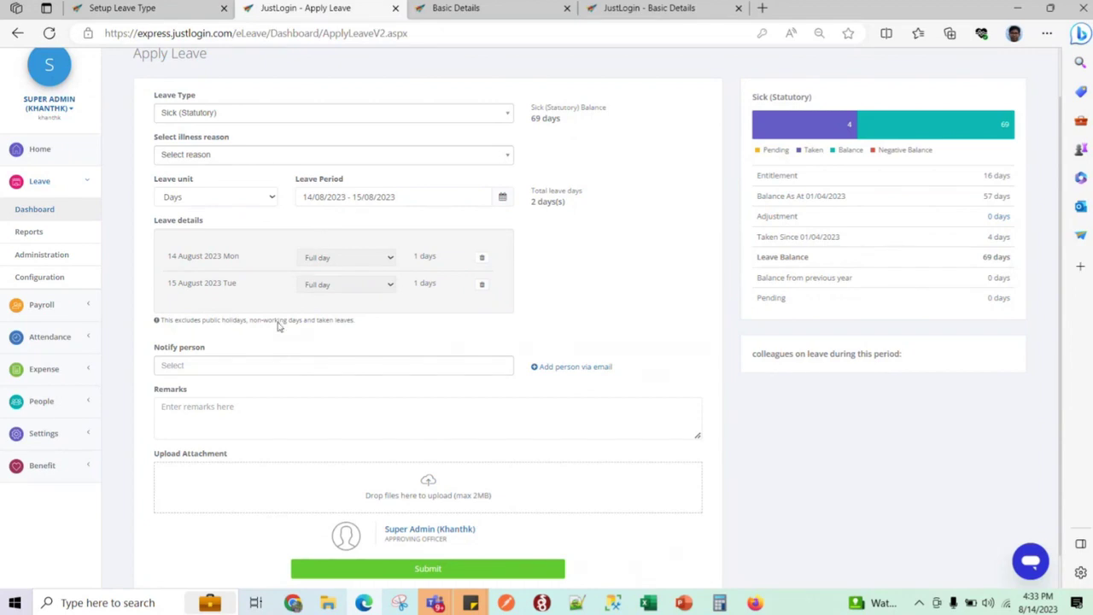
- Extend the sick leave period to three days, 14/08/2023 - 16/08/2023
{"action": "left_click", "coordinate": [327, 197]}
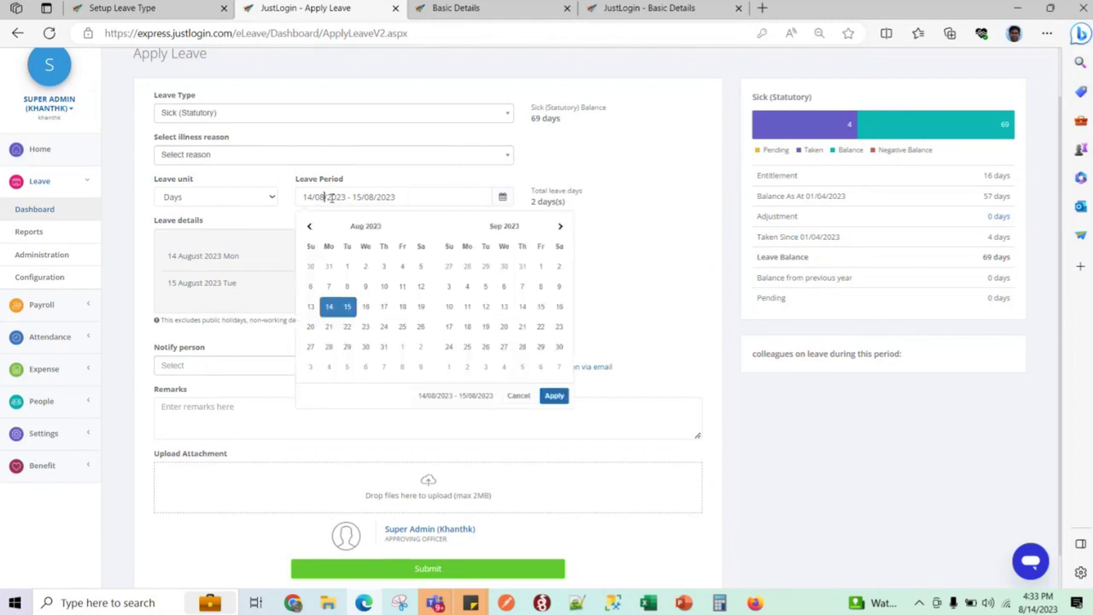
{"action": "left_click", "coordinate": [329, 307]}
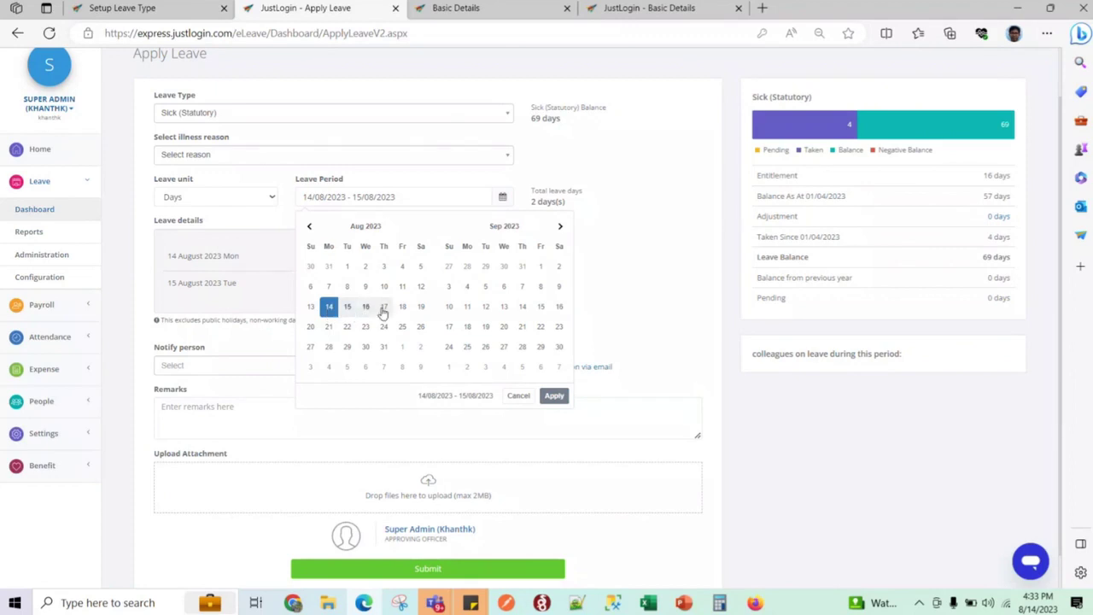
{"action": "left_click", "coordinate": [365, 308]}
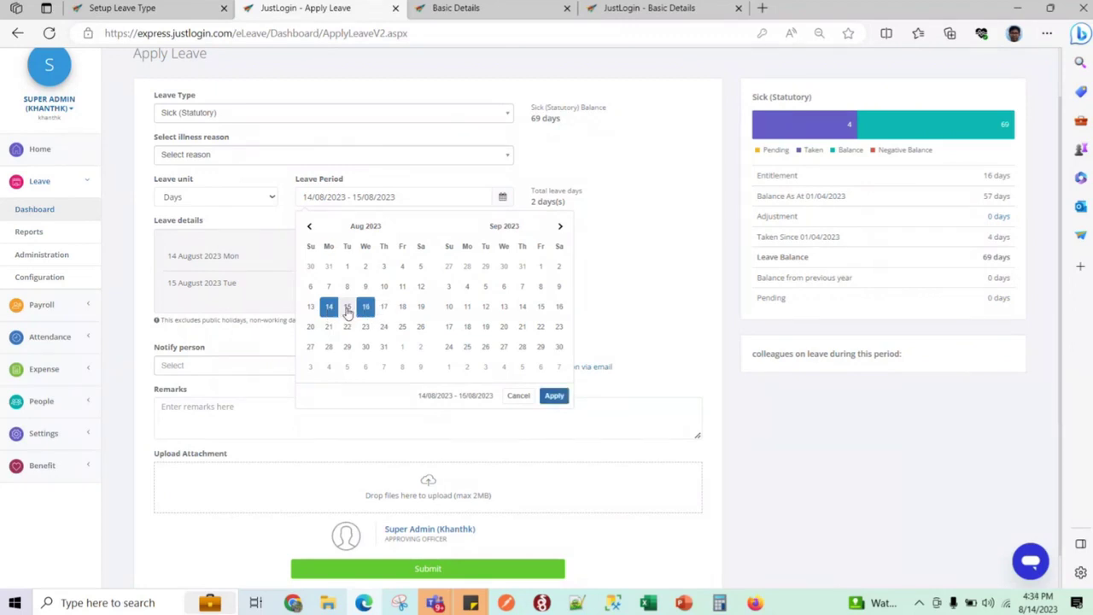
{"action": "left_click", "coordinate": [551, 398]}
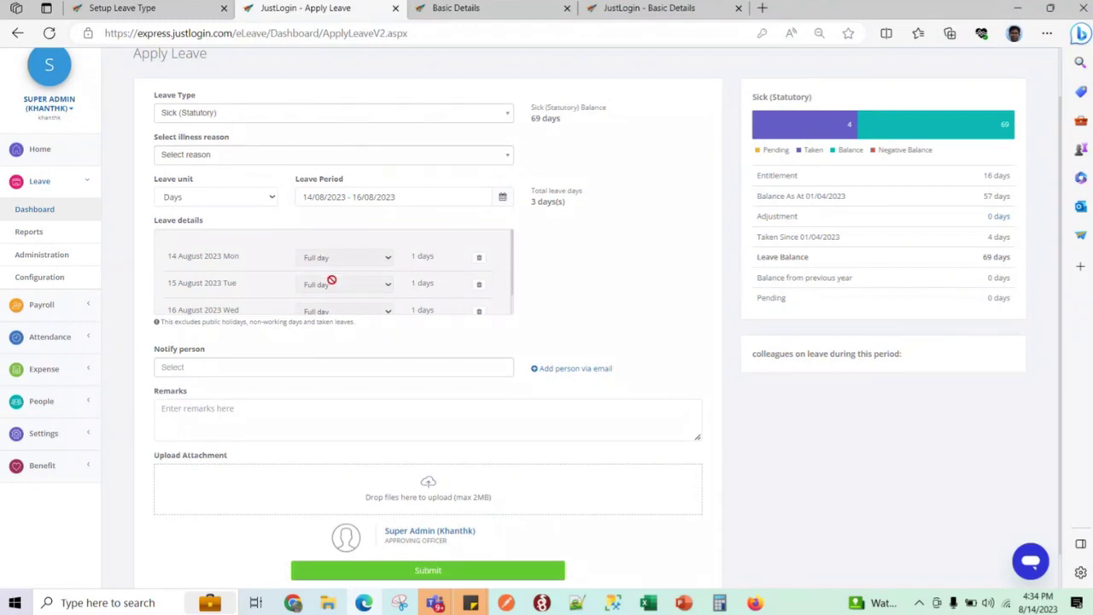
- In the Sick (Statutory) settings, disallow applying less than 4 consecutive days of leave, and save the leave type
{"action": "left_click", "coordinate": [164, 8]}
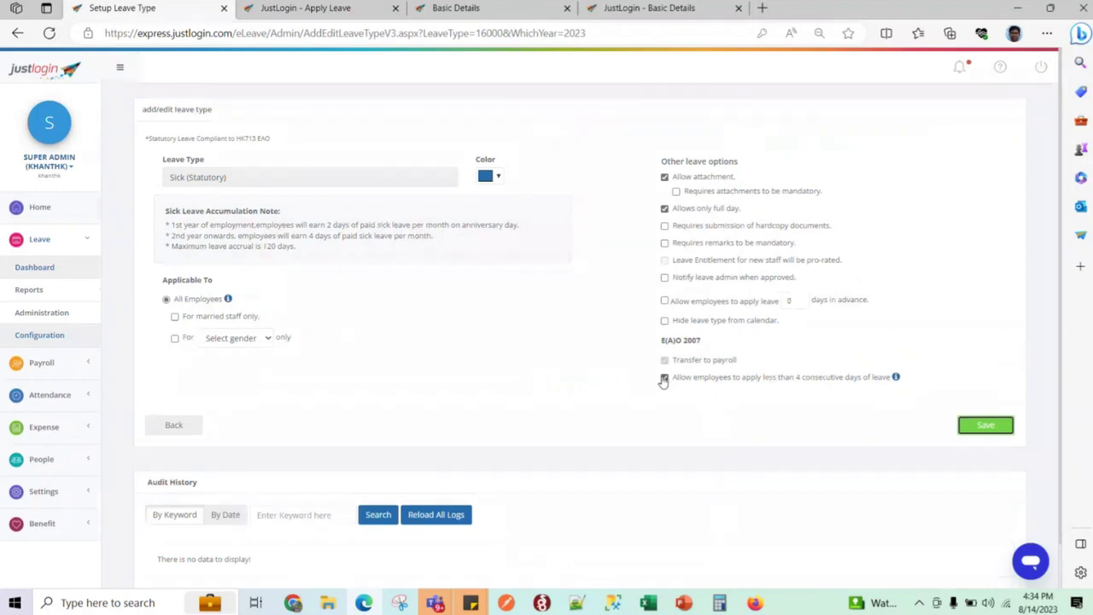
{"action": "left_click", "coordinate": [341, 11]}
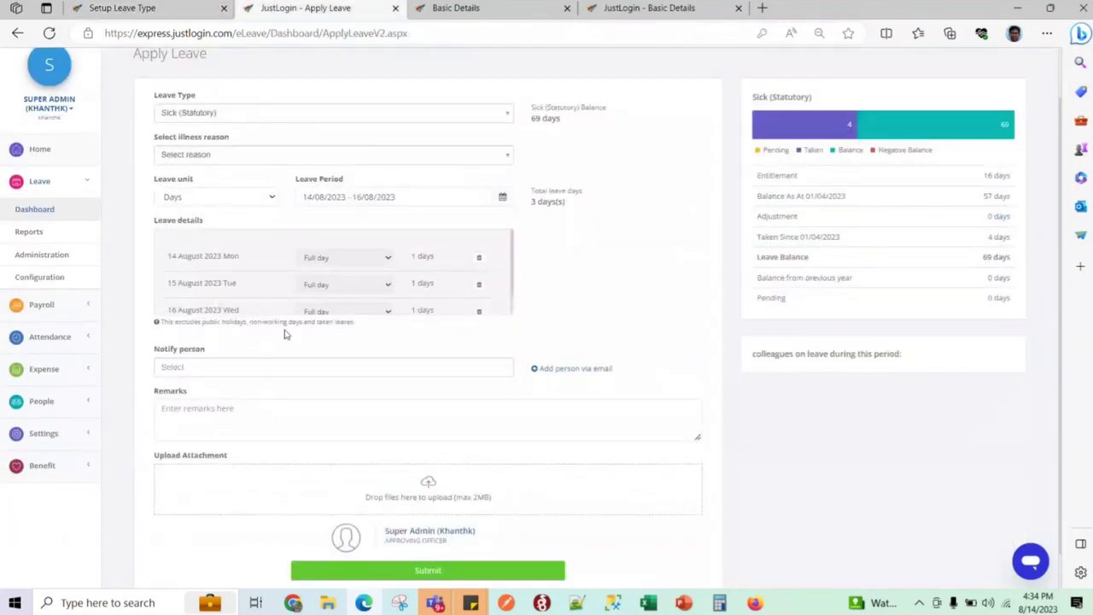
{"action": "left_click", "coordinate": [188, 8]}
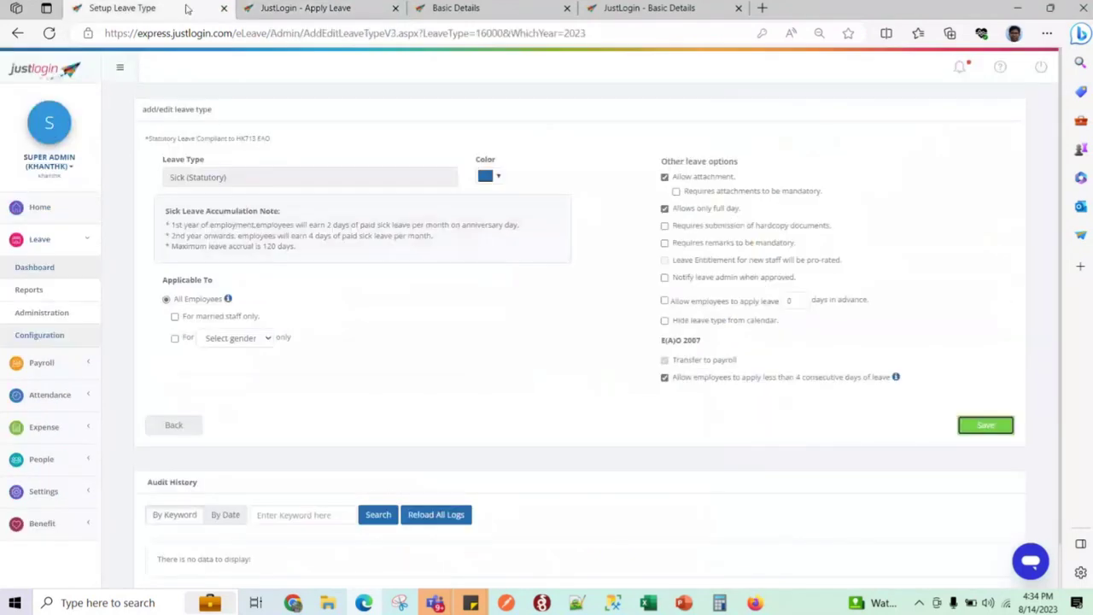
{"action": "left_click", "coordinate": [862, 375]}
- Return to the leave application, reload it and select the Sick (Statutory) leave type again
{"action": "left_click", "coordinate": [335, 14]}
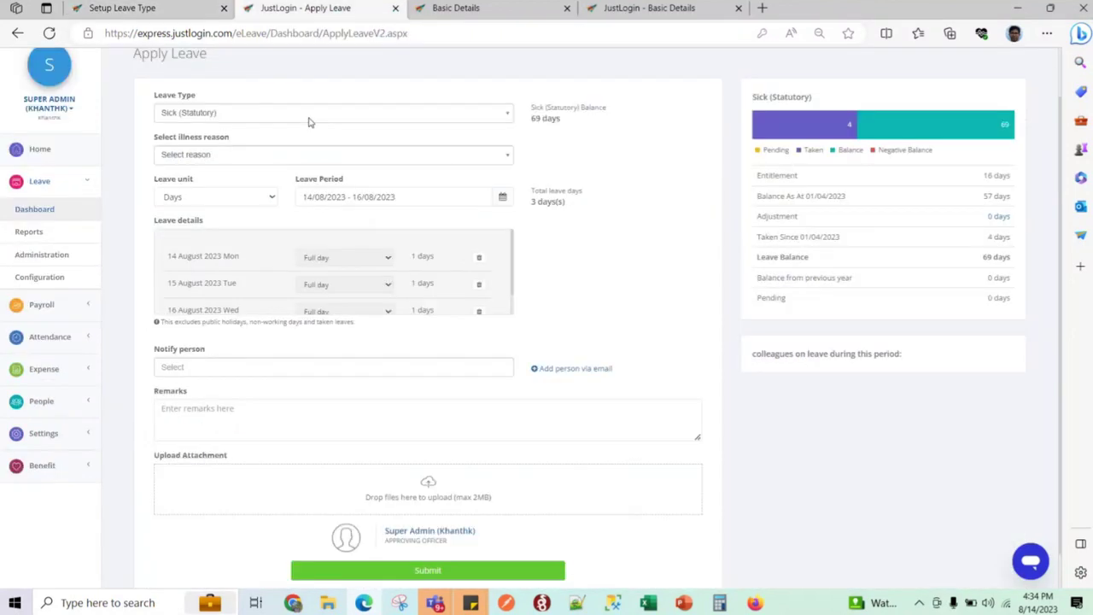
{"action": "left_click", "coordinate": [327, 34]}
{"action": "key", "text": "Return"}
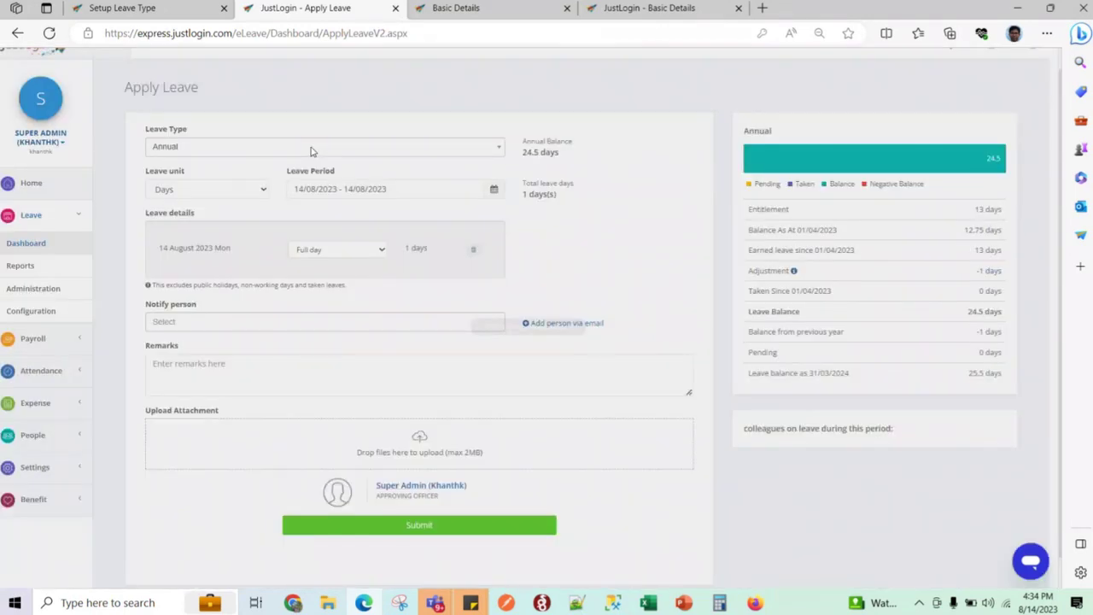
{"action": "left_click", "coordinate": [311, 151]}
{"action": "type", "text": "sick"}
{"action": "left_click", "coordinate": [311, 197]}
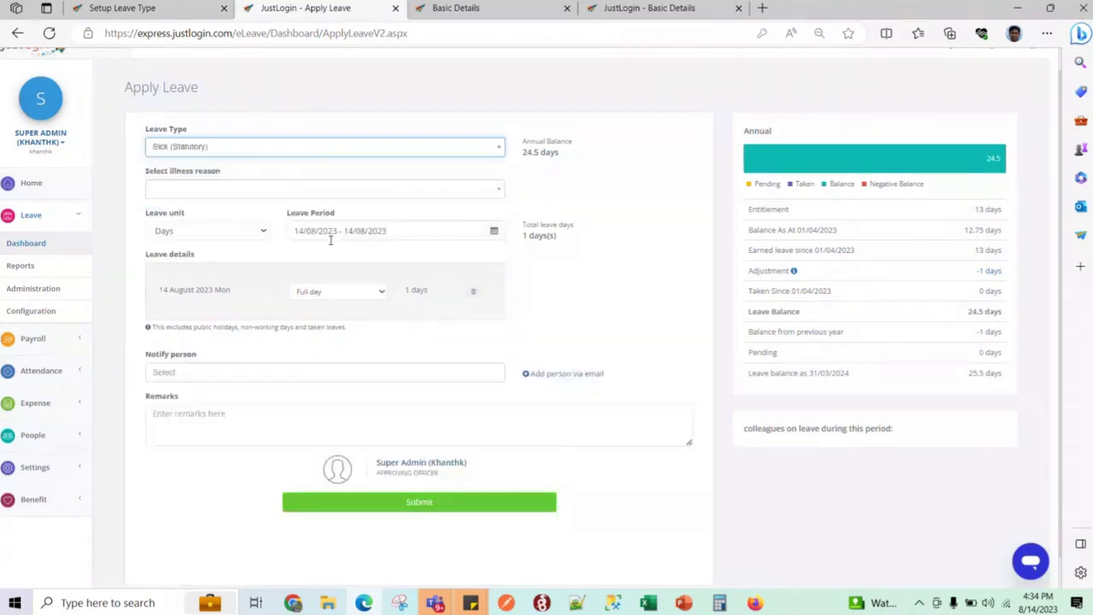
- Set the sick leave period to 21/08/2023 - 22/08/2023
{"action": "left_click", "coordinate": [332, 232]}
{"action": "left_click", "coordinate": [320, 360]}
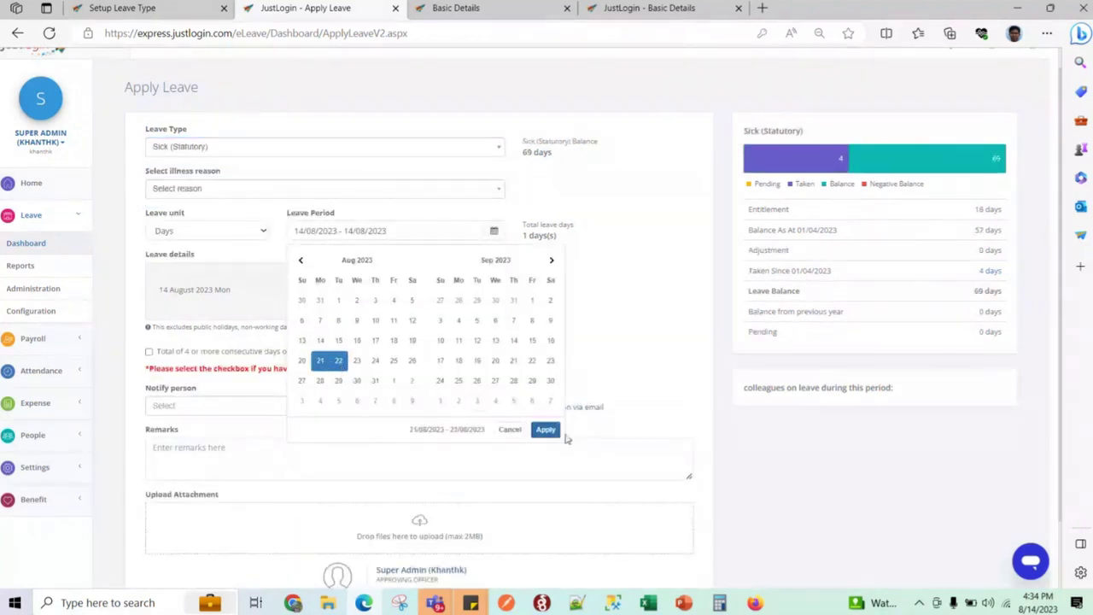
{"action": "left_click", "coordinate": [538, 430]}
{"action": "scroll", "coordinate": [531, 440], "scroll_direction": "down", "scroll_amount": 1}
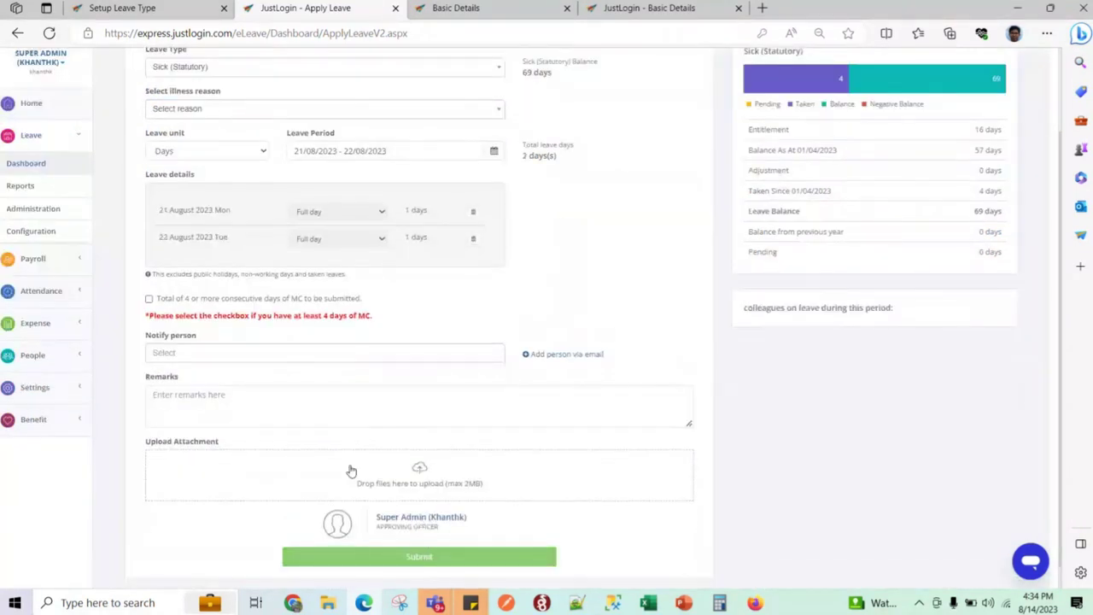
{"action": "scroll", "coordinate": [398, 556], "scroll_direction": "down", "scroll_amount": 1}
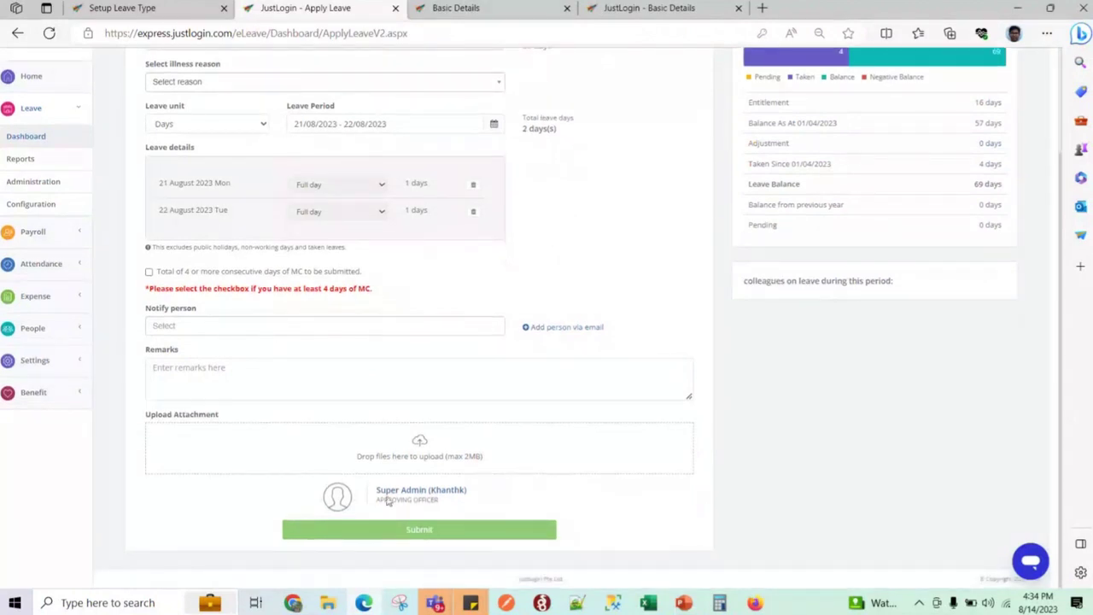
- Declare that a total of 4 or more consecutive days of MC is submitted, and submit the leave application
{"action": "left_click", "coordinate": [150, 273]}
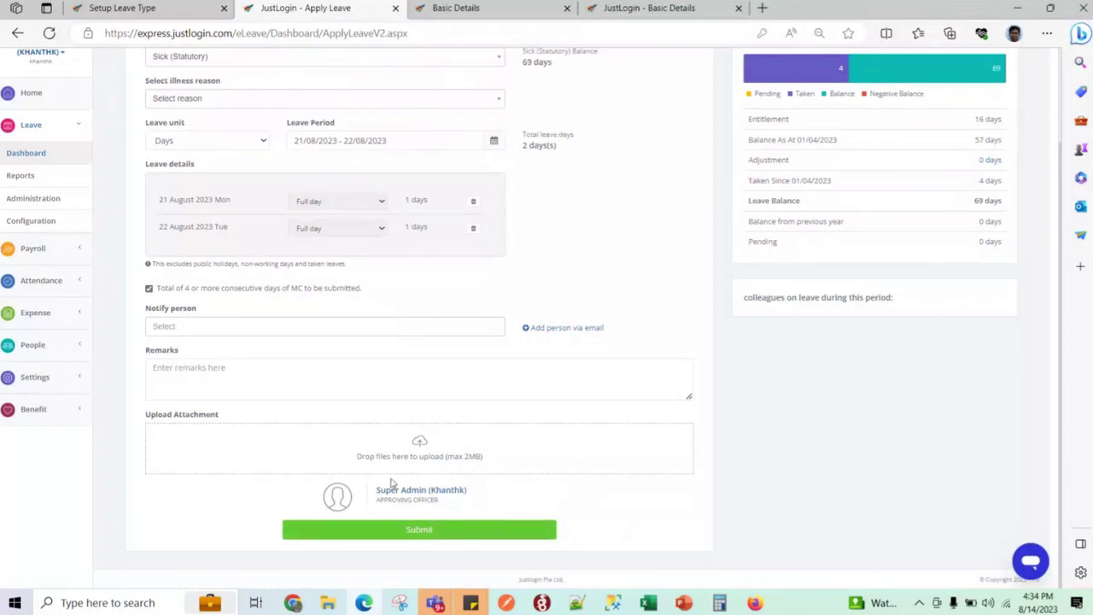
{"action": "left_click", "coordinate": [427, 532]}
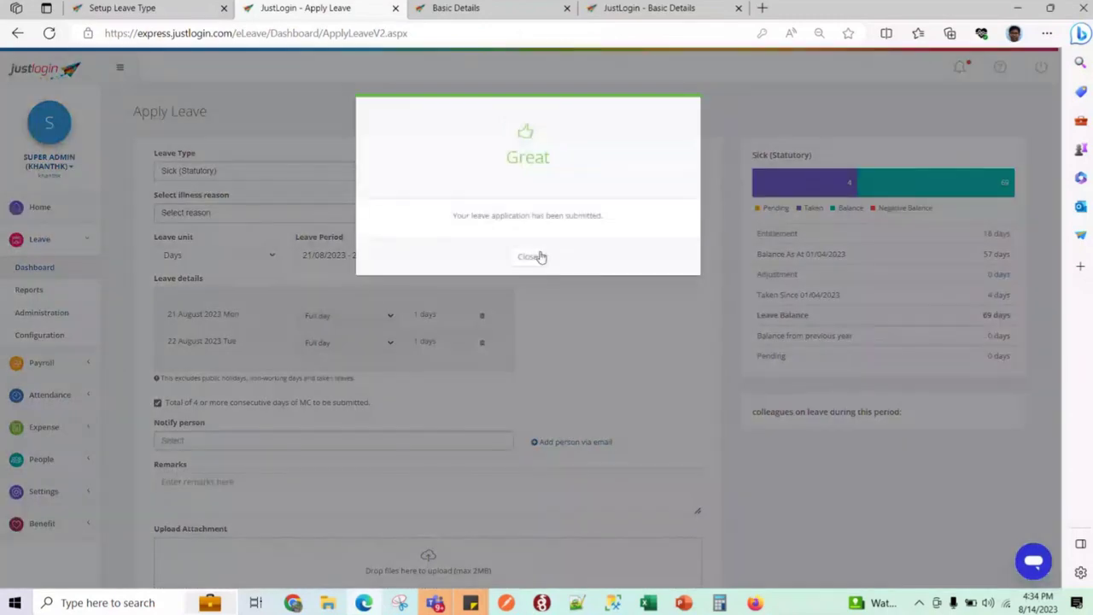
{"action": "left_click", "coordinate": [538, 254]}
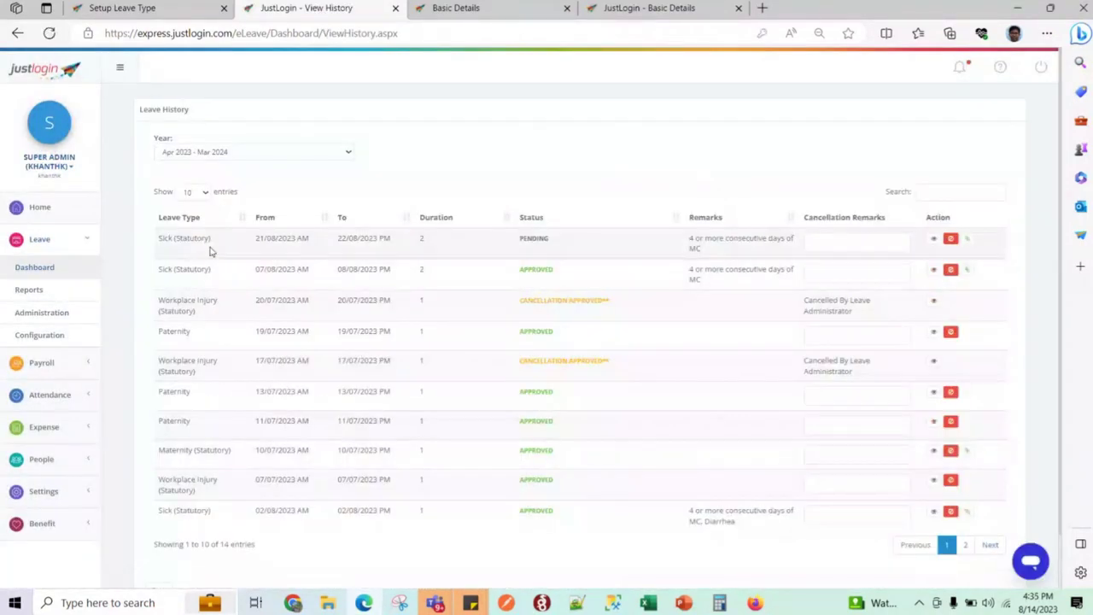
- Examine the dates, duration, status and remarks of the 21/08/2023 - 22/08/2023 sick leave entry in the leave history
{"action": "left_click_drag", "start_coordinate": [258, 241], "coordinate": [371, 238]}
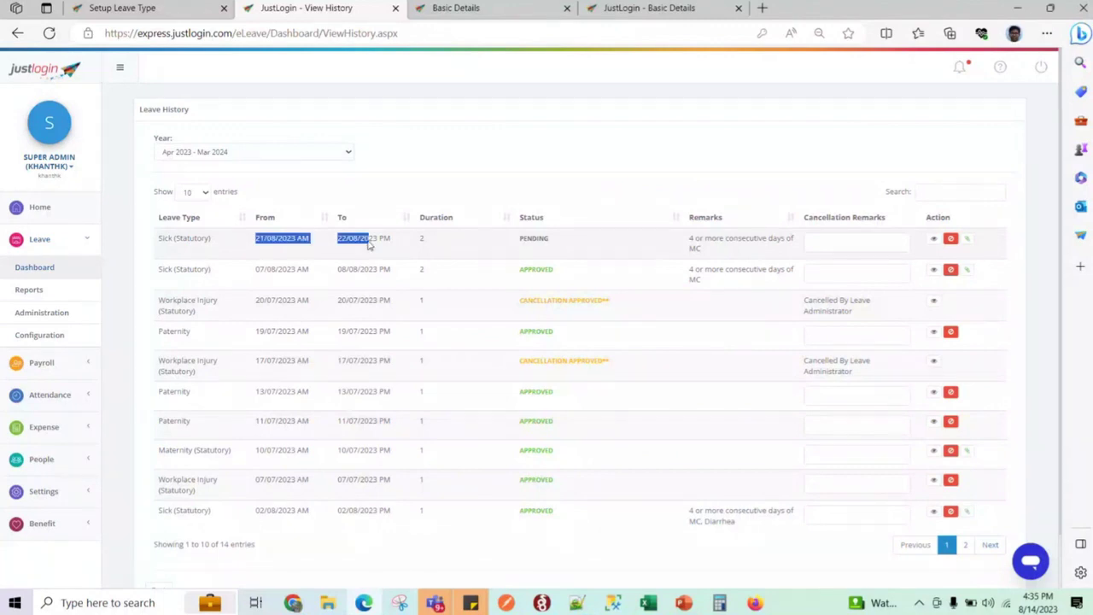
{"action": "left_click", "coordinate": [420, 237]}
{"action": "mouse_move", "coordinate": [542, 244]}
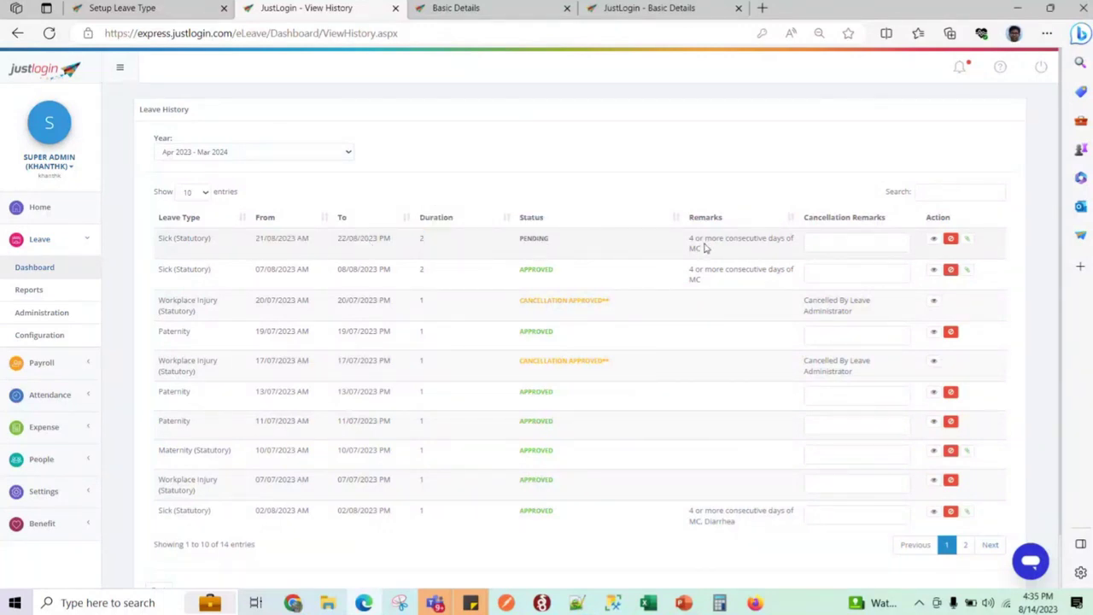
{"action": "left_click_drag", "start_coordinate": [691, 240], "coordinate": [714, 249]}
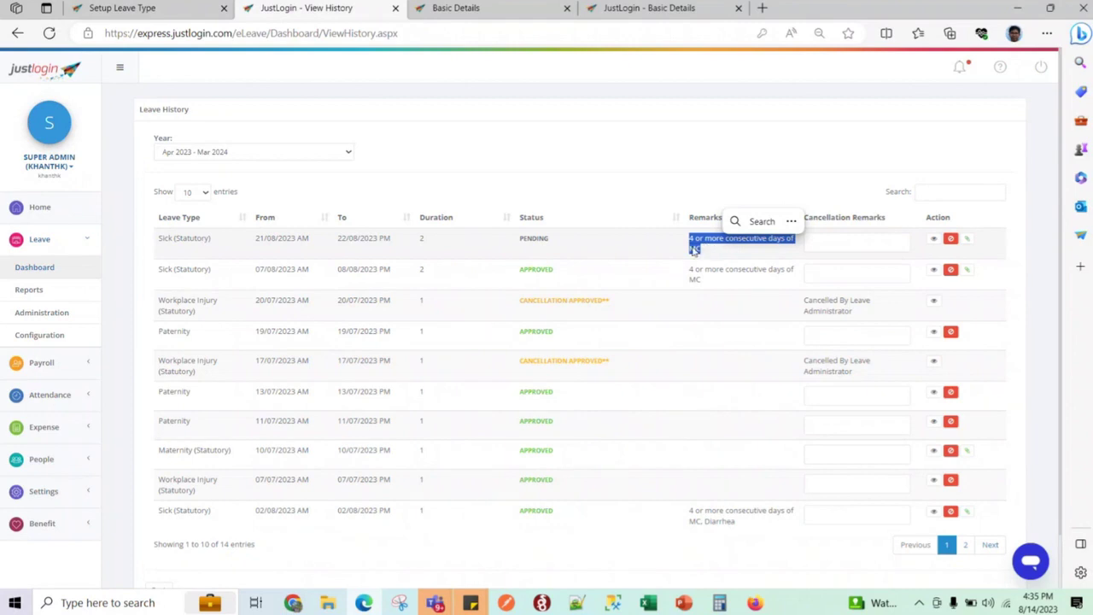
{"action": "left_click", "coordinate": [452, 178]}
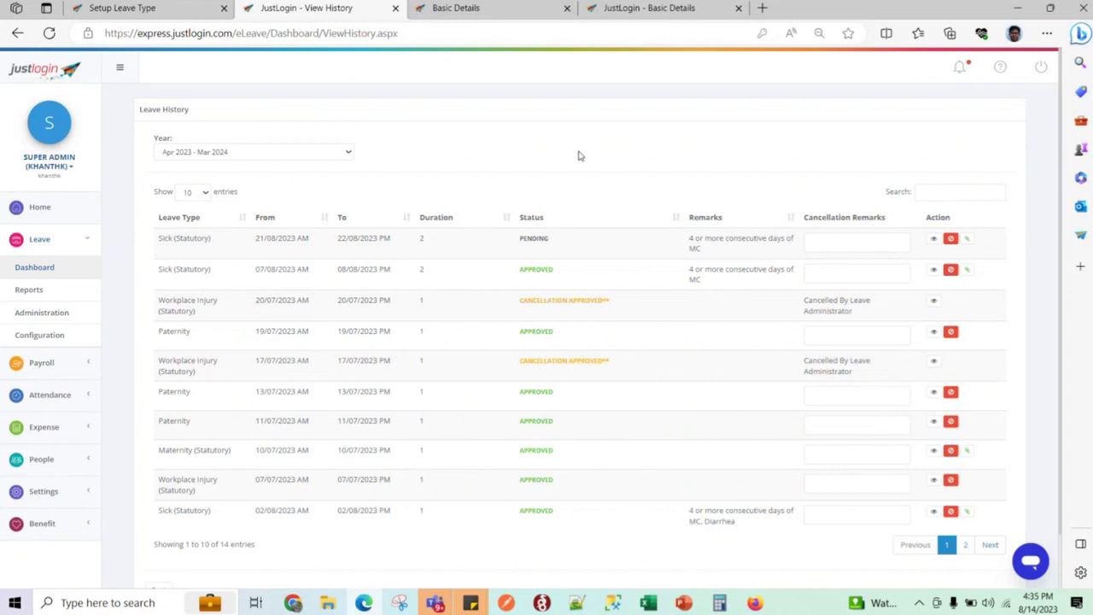
{"action": "triple_click", "coordinate": [700, 250]}
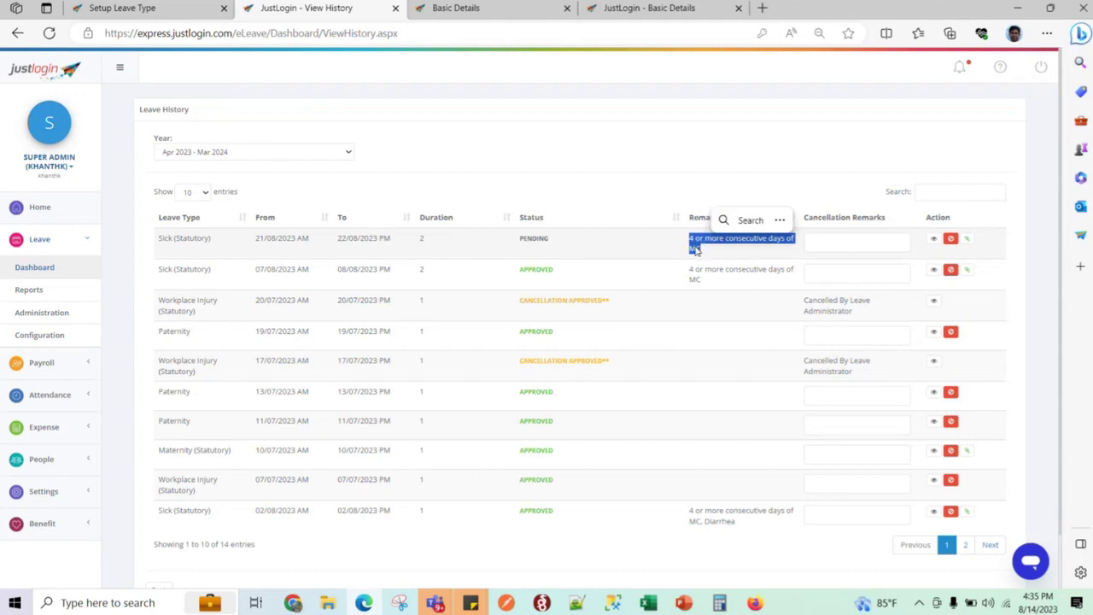
{"action": "left_click", "coordinate": [604, 179]}
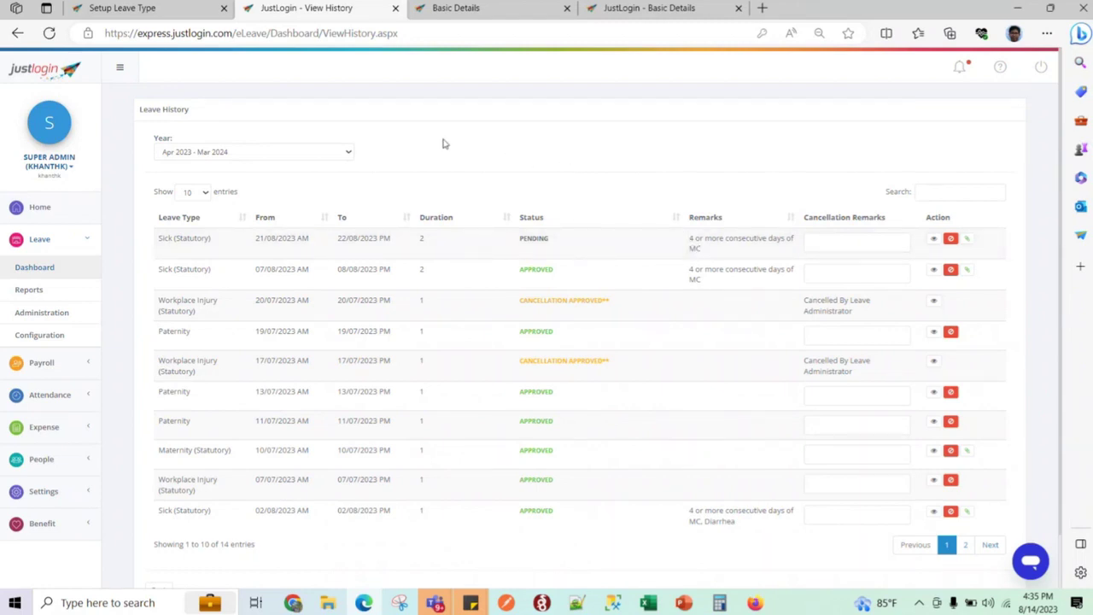
- Review the consecutive-days option and accumulation note in the Sick (Statutory) settings, and open the employee's basic details
{"action": "left_click", "coordinate": [160, 11]}
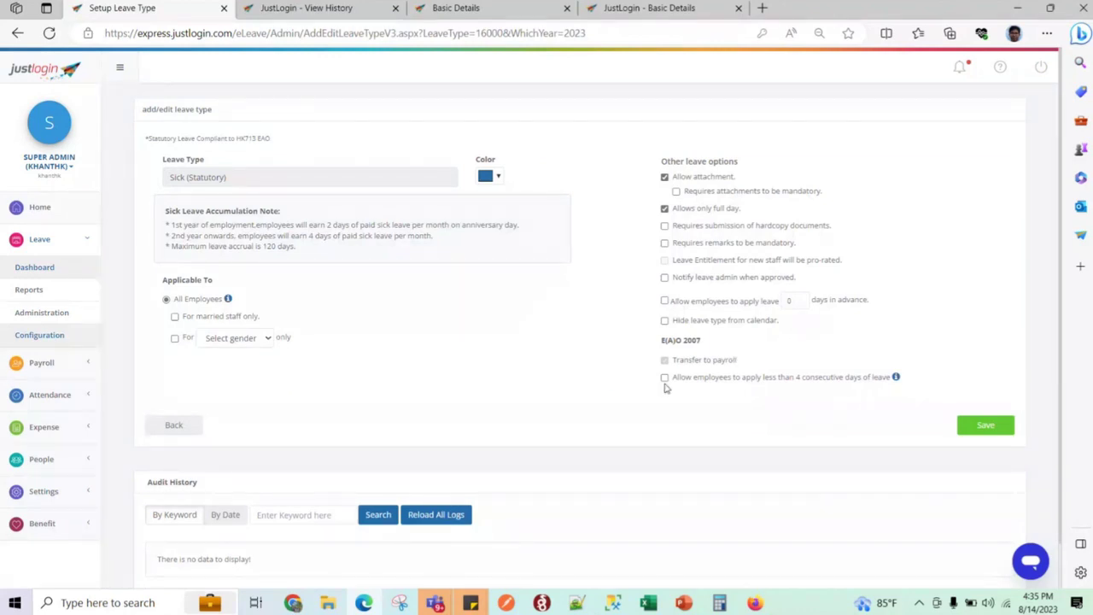
{"action": "left_click", "coordinate": [375, 10]}
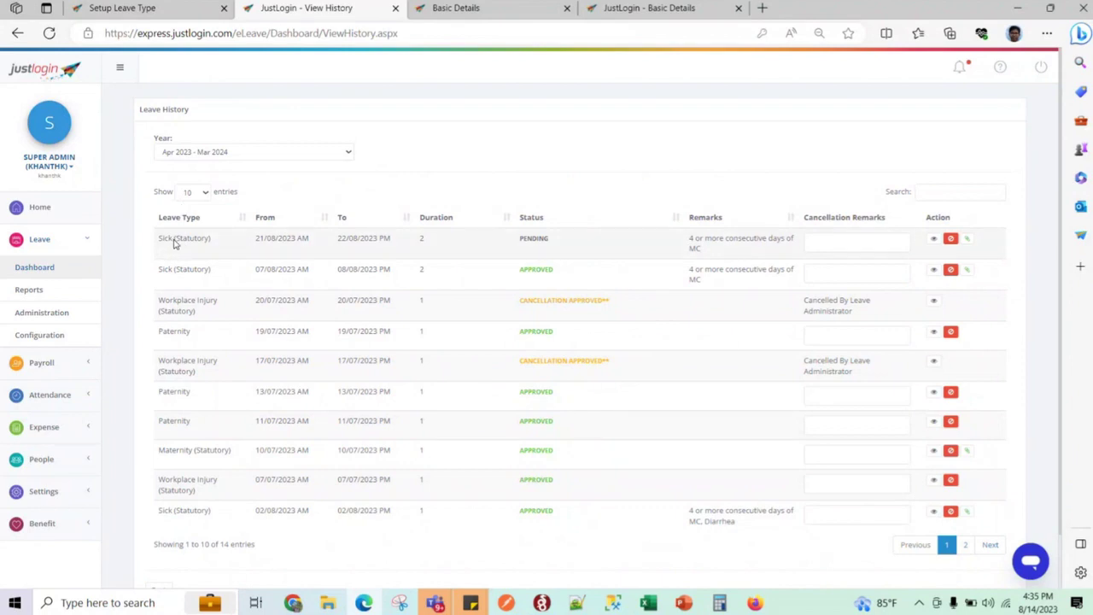
{"action": "left_click", "coordinate": [128, 8]}
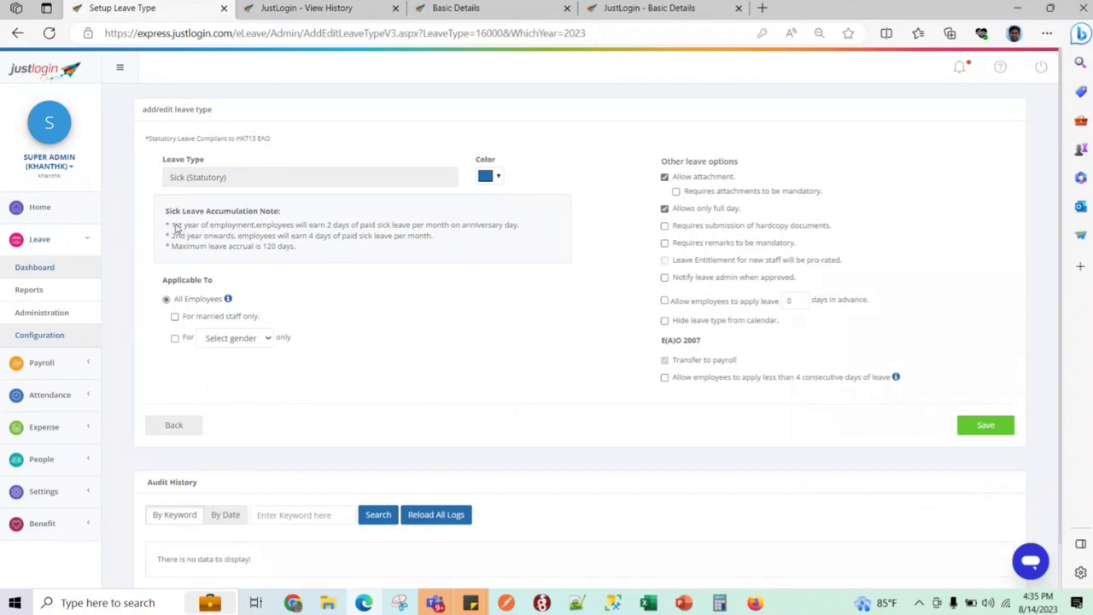
{"action": "left_click_drag", "start_coordinate": [175, 227], "coordinate": [294, 225]}
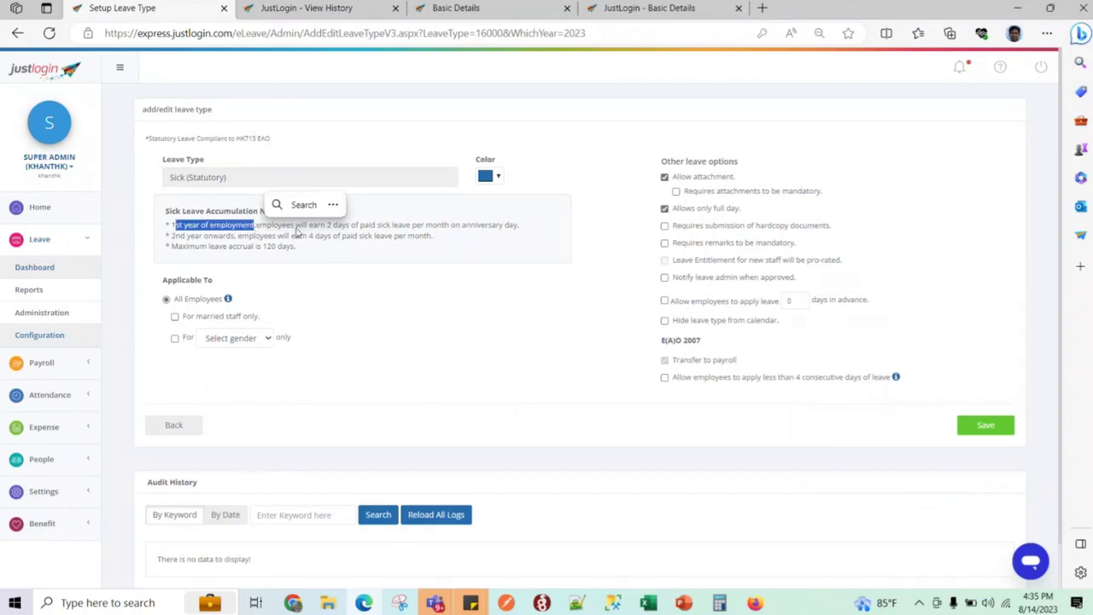
{"action": "left_click", "coordinate": [293, 225]}
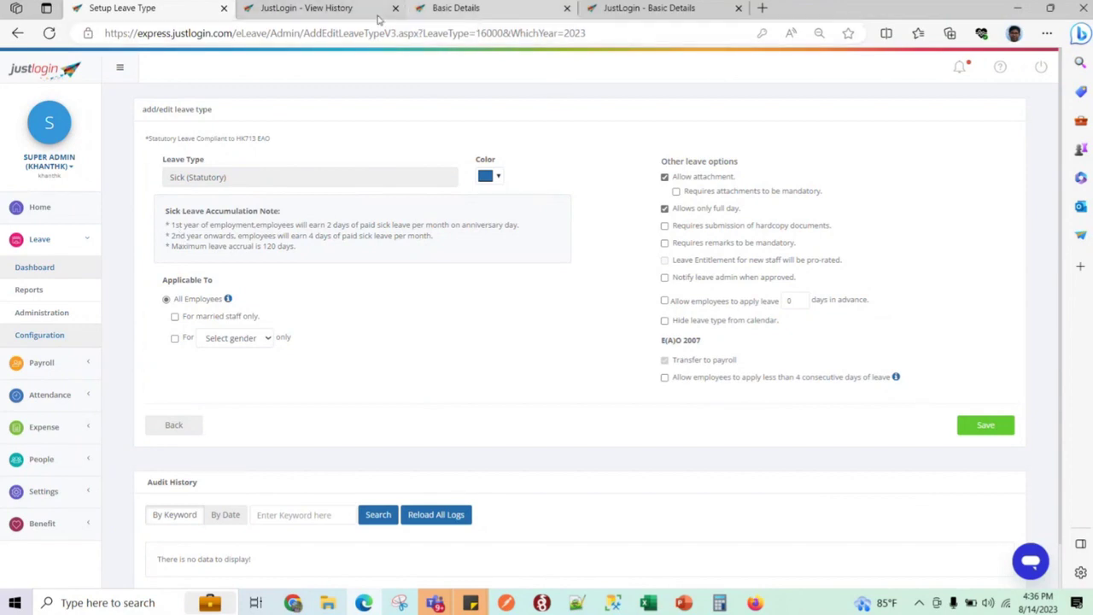
{"action": "left_click", "coordinate": [642, 9]}
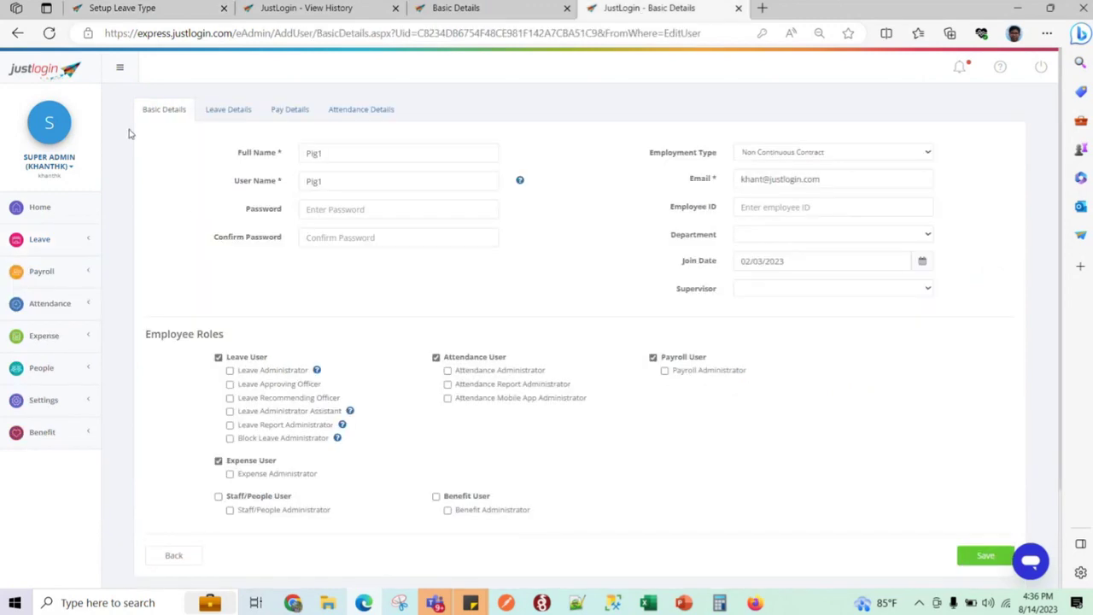
- Find the test employee in the Leave Individual report and check that employee's Sick (Statutory) entitlement
{"action": "left_click", "coordinate": [71, 240]}
{"action": "left_click", "coordinate": [39, 290]}
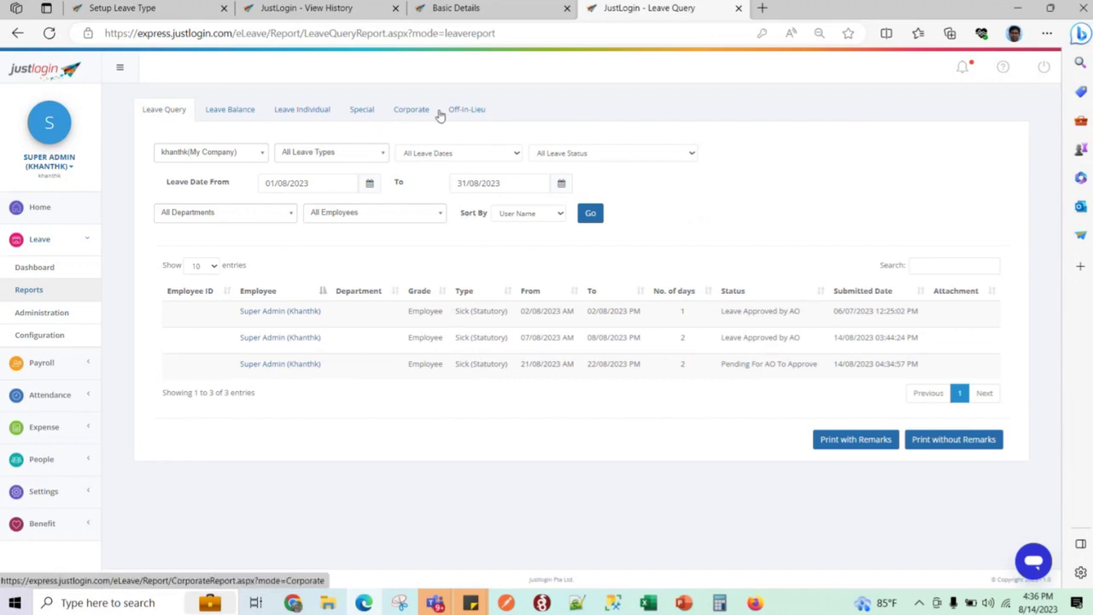
{"action": "left_click", "coordinate": [362, 116]}
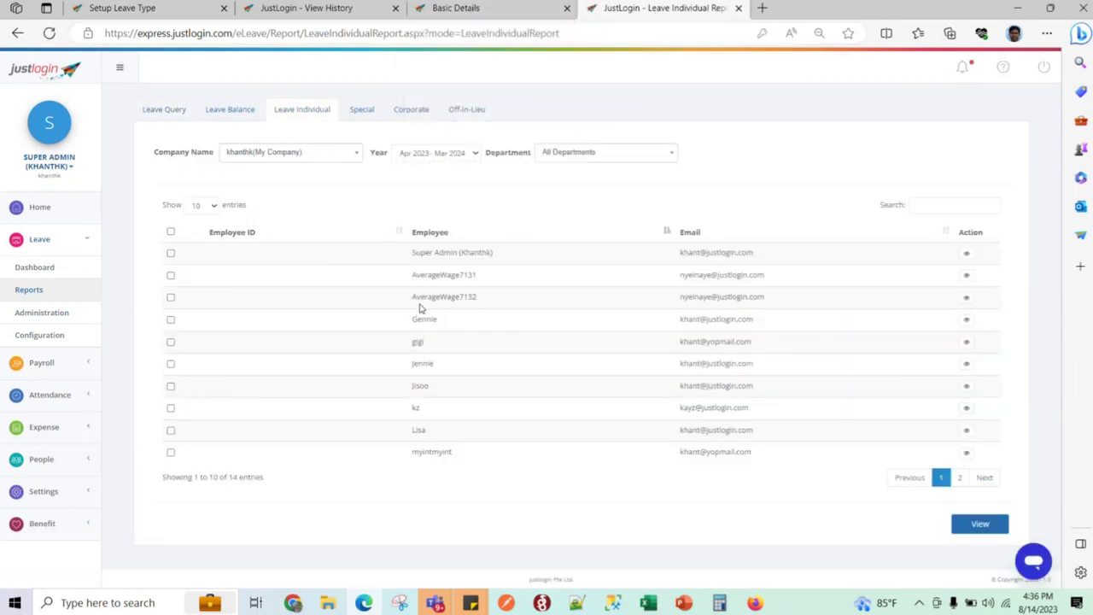
{"action": "left_click", "coordinate": [936, 209]}
{"action": "type", "text": "pig"}
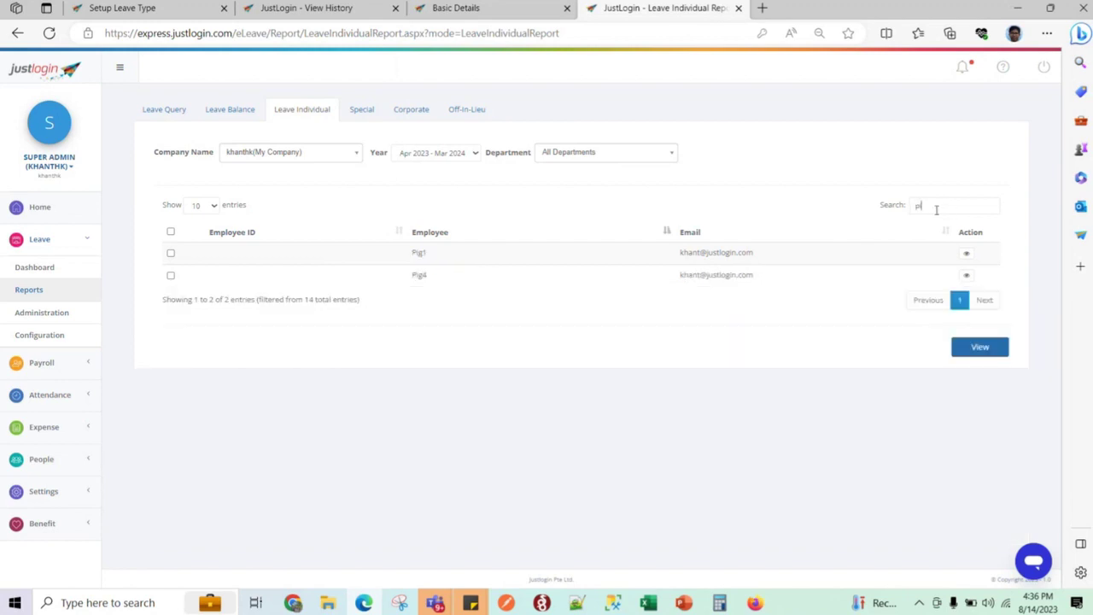
{"action": "left_click", "coordinate": [967, 278]}
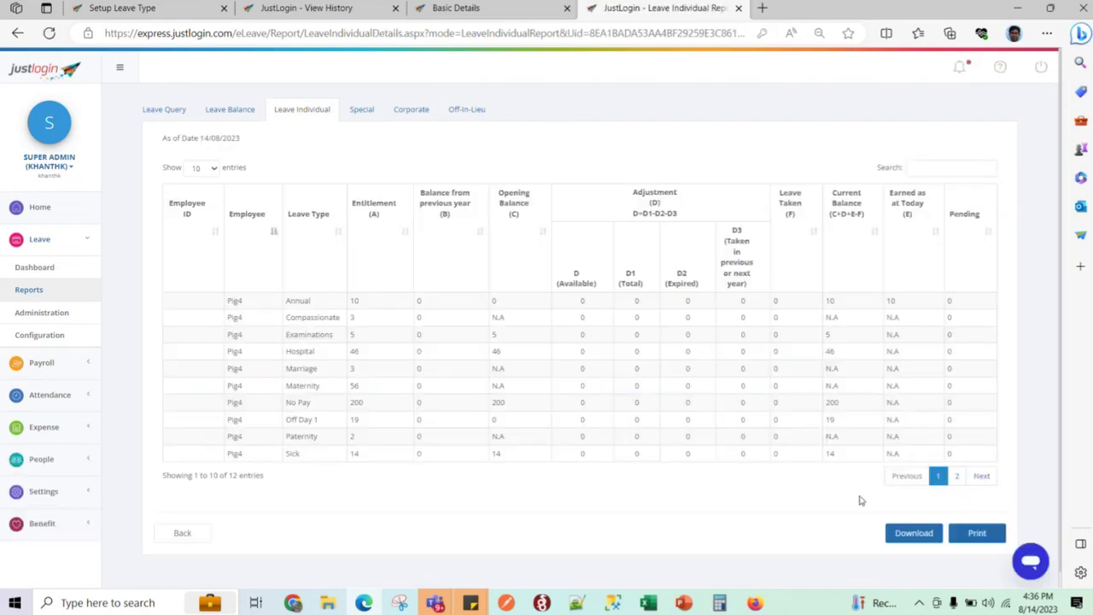
{"action": "left_click", "coordinate": [956, 475]}
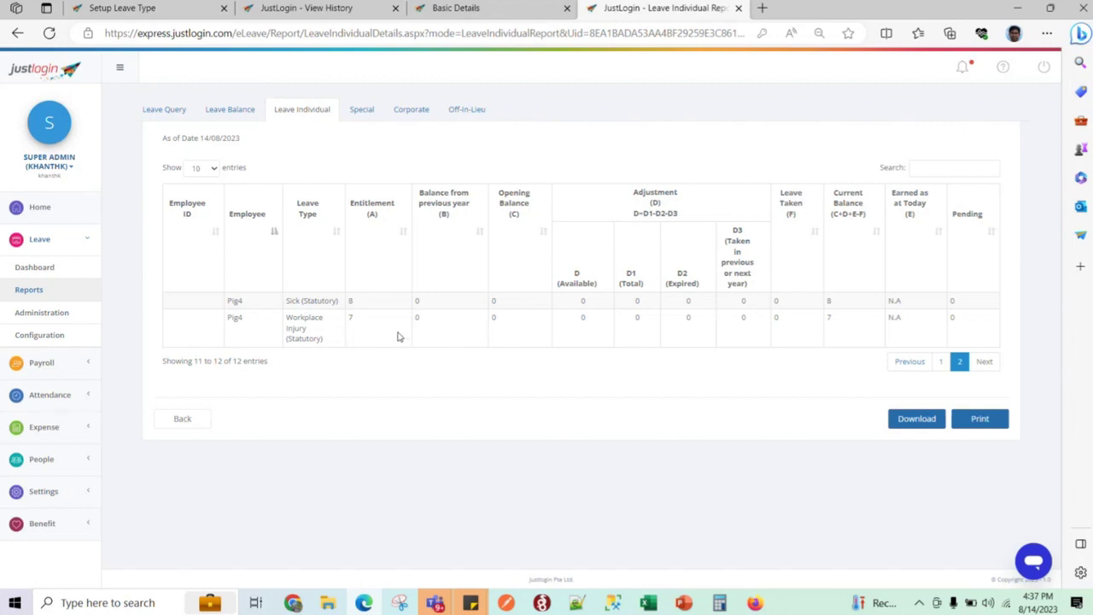
{"action": "double_click", "coordinate": [350, 301]}
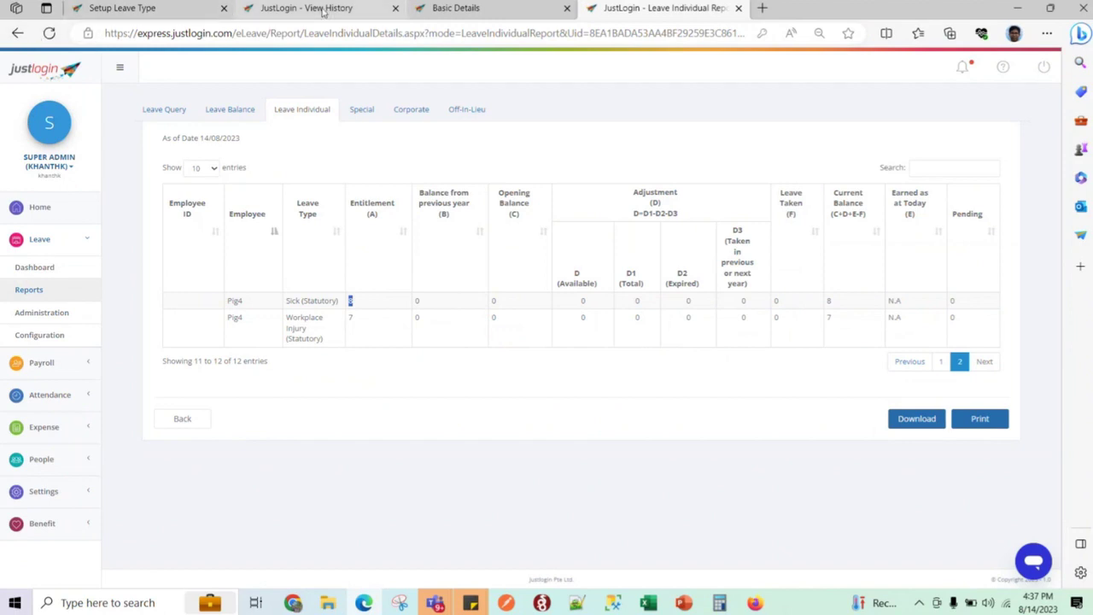
- Choose Sick (Statutory) in a new leave application and check its entitlement, leave balance and balance as at 01/04/2023
{"action": "left_click", "coordinate": [147, 10]}
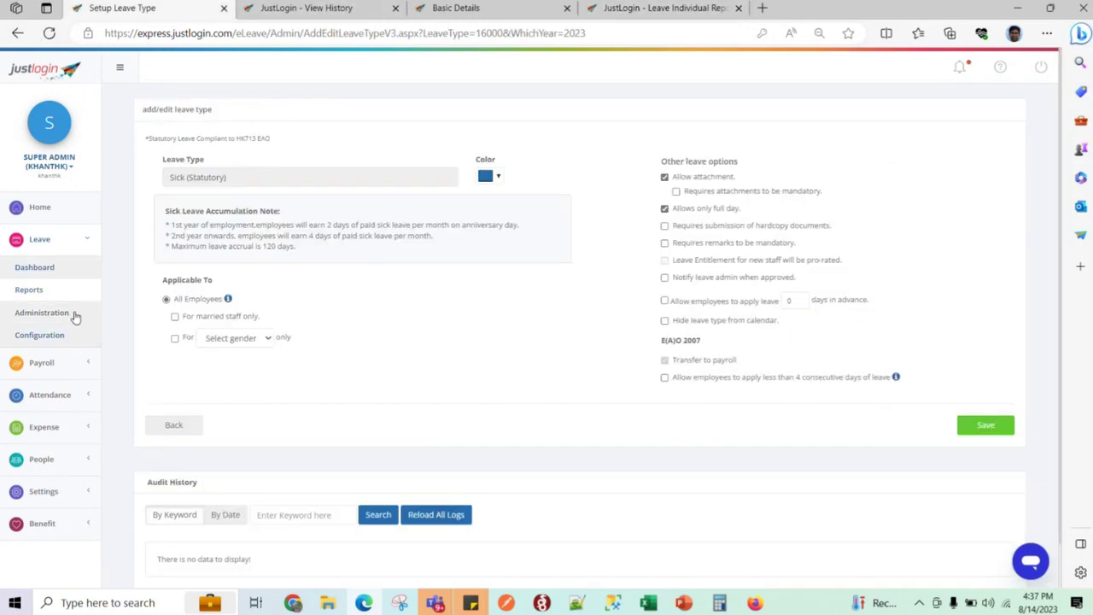
{"action": "left_click", "coordinate": [74, 314]}
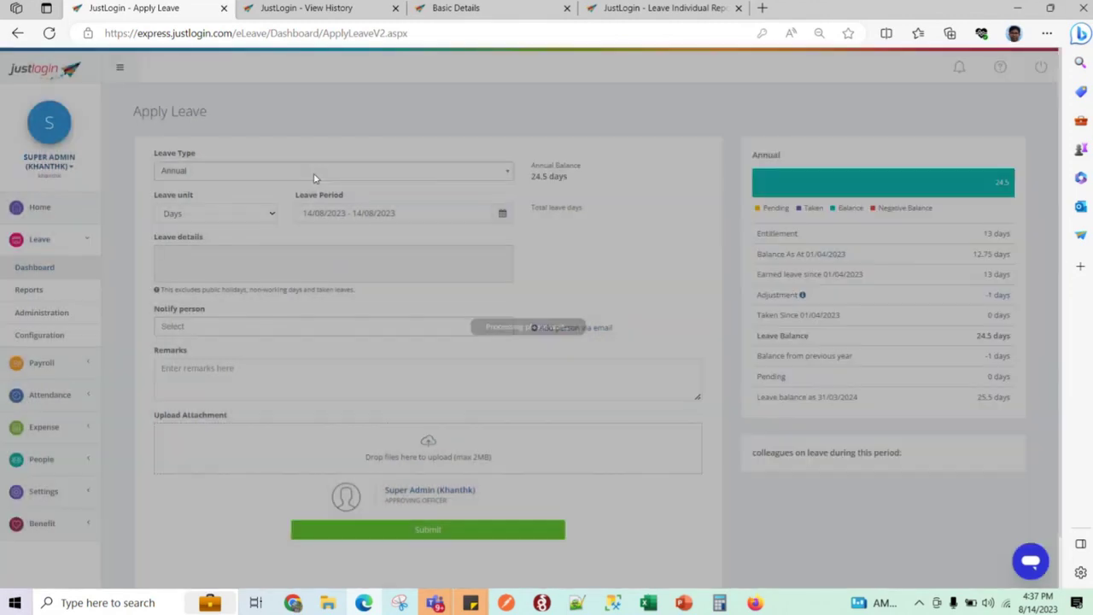
{"action": "left_click", "coordinate": [314, 176]}
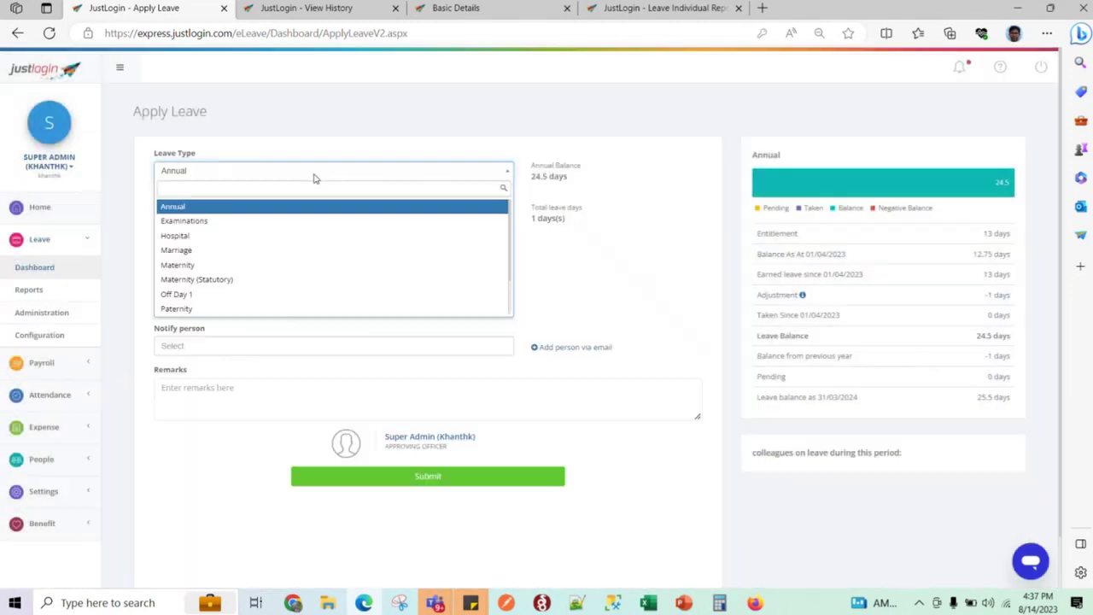
{"action": "type", "text": "sick"}
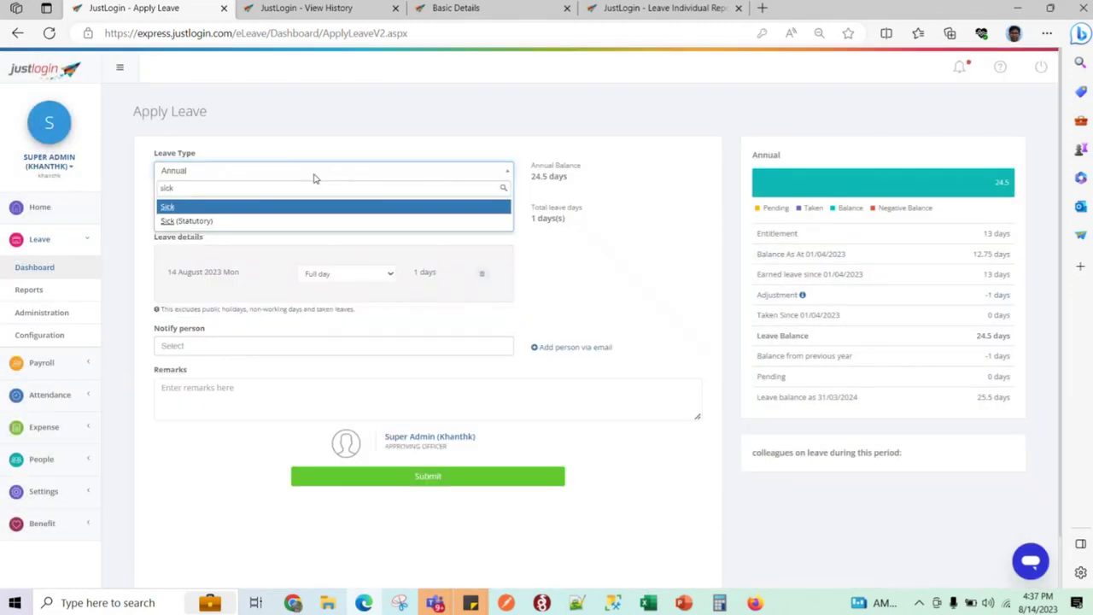
{"action": "left_click", "coordinate": [315, 220]}
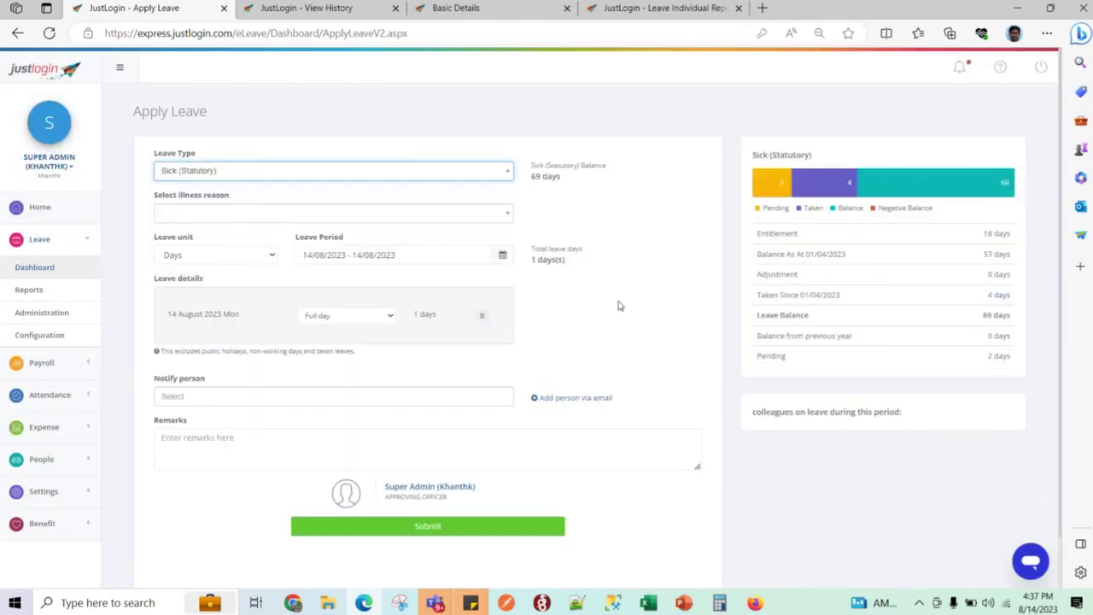
{"action": "double_click", "coordinate": [988, 234]}
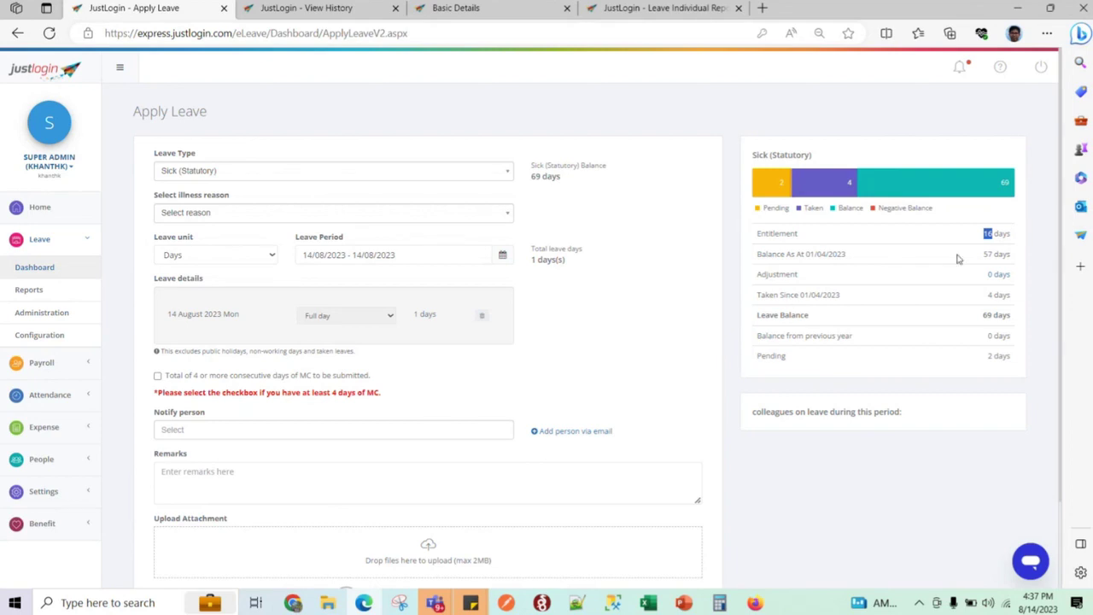
{"action": "double_click", "coordinate": [988, 315]}
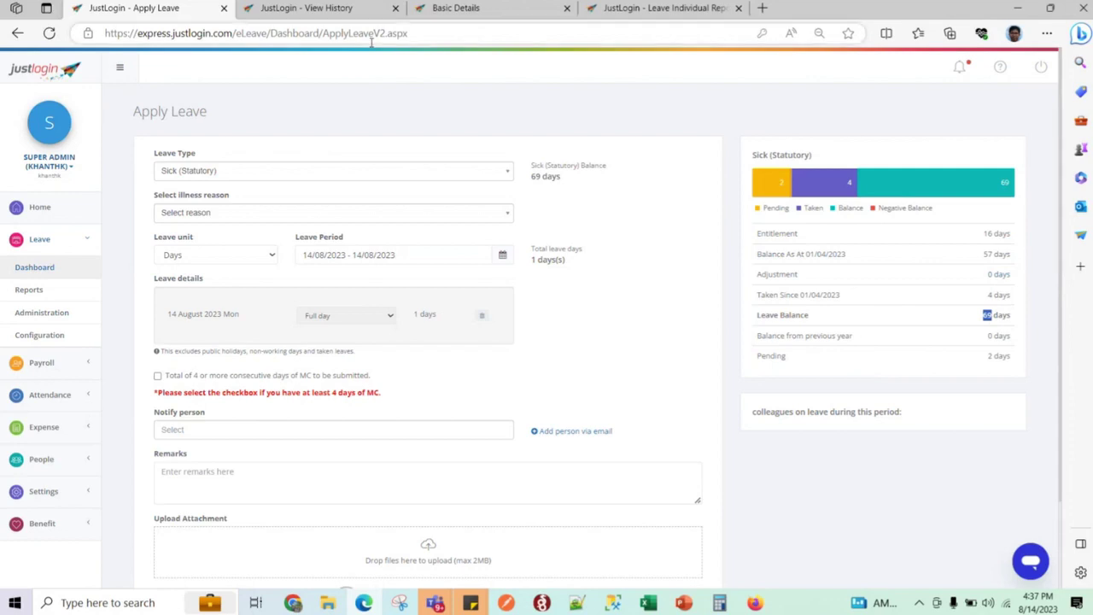
{"action": "left_click", "coordinate": [649, 8]}
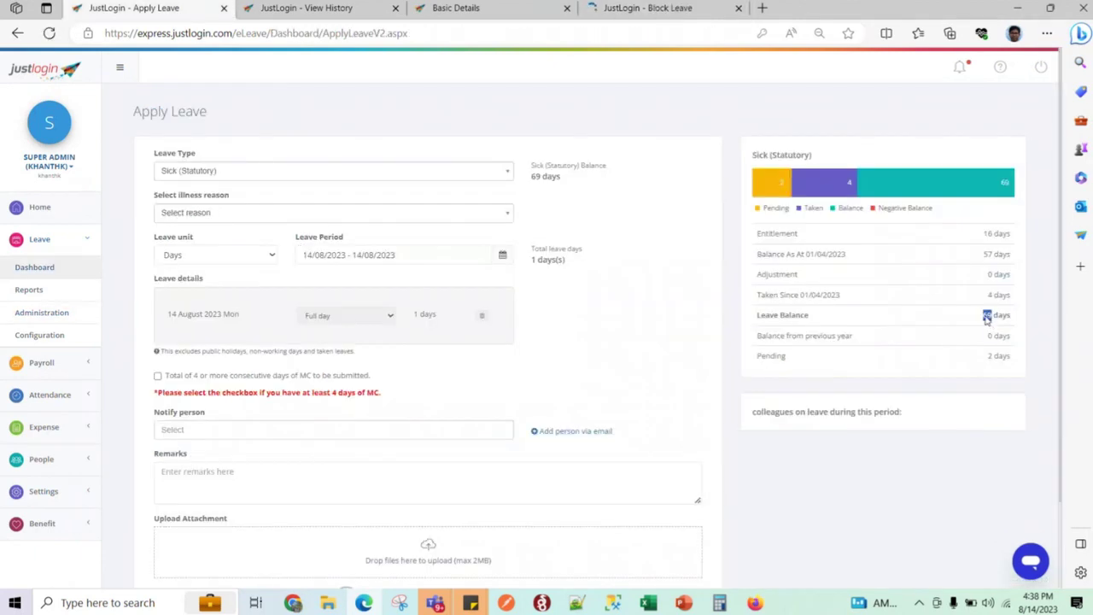
{"action": "double_click", "coordinate": [987, 255]}
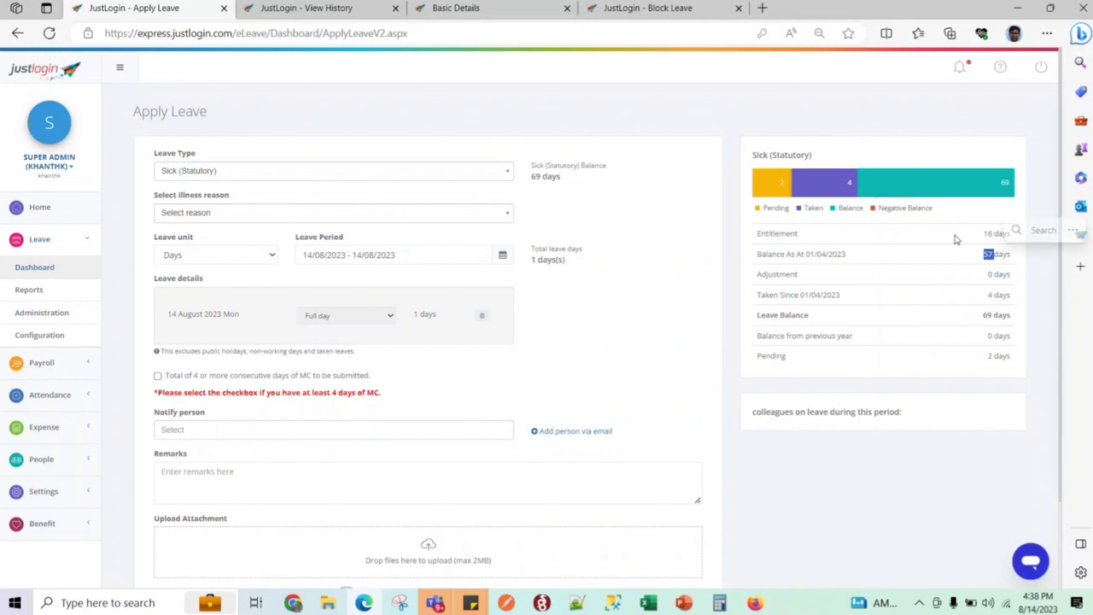
- Show the Entitlement & Details list in leave administration for the Sick (Statutory) leave type
{"action": "left_click", "coordinate": [673, 11]}
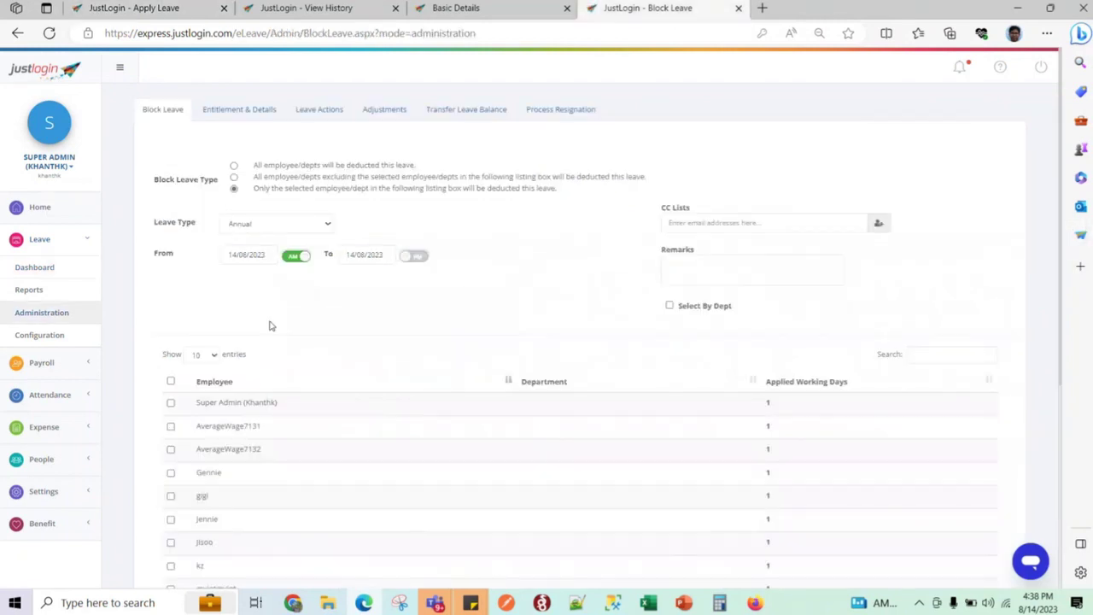
{"action": "left_click", "coordinate": [247, 109]}
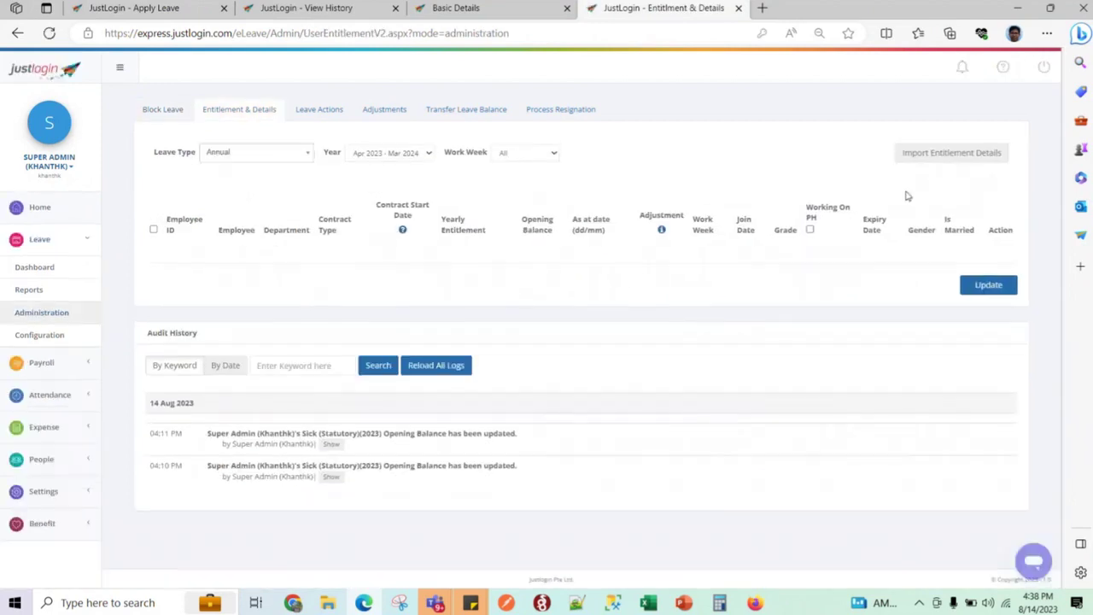
{"action": "left_click", "coordinate": [260, 152]}
{"action": "type", "text": "sick"}
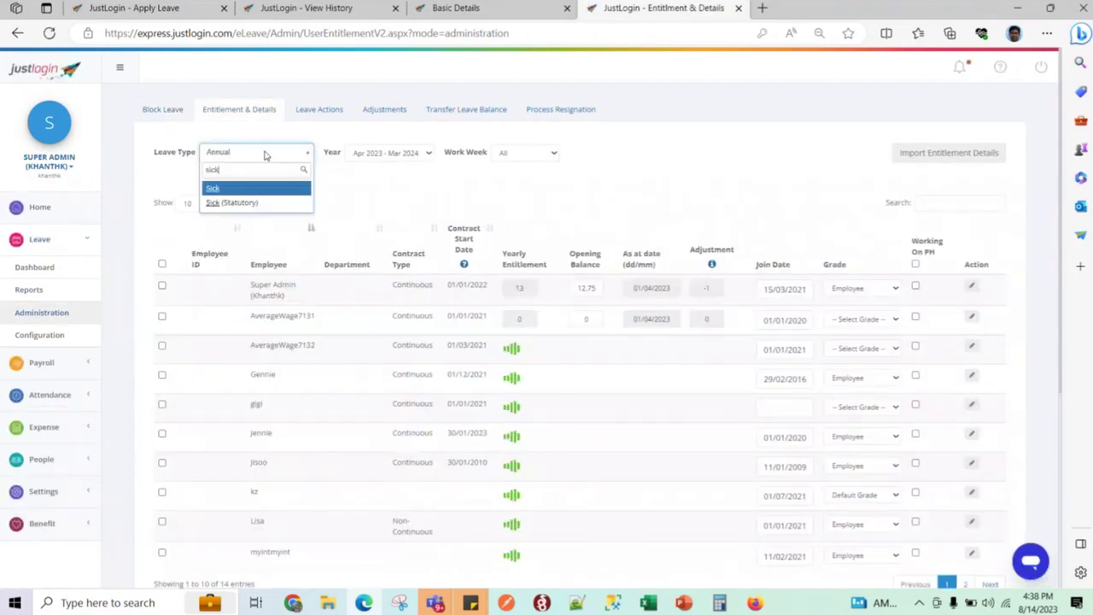
{"action": "left_click", "coordinate": [259, 205]}
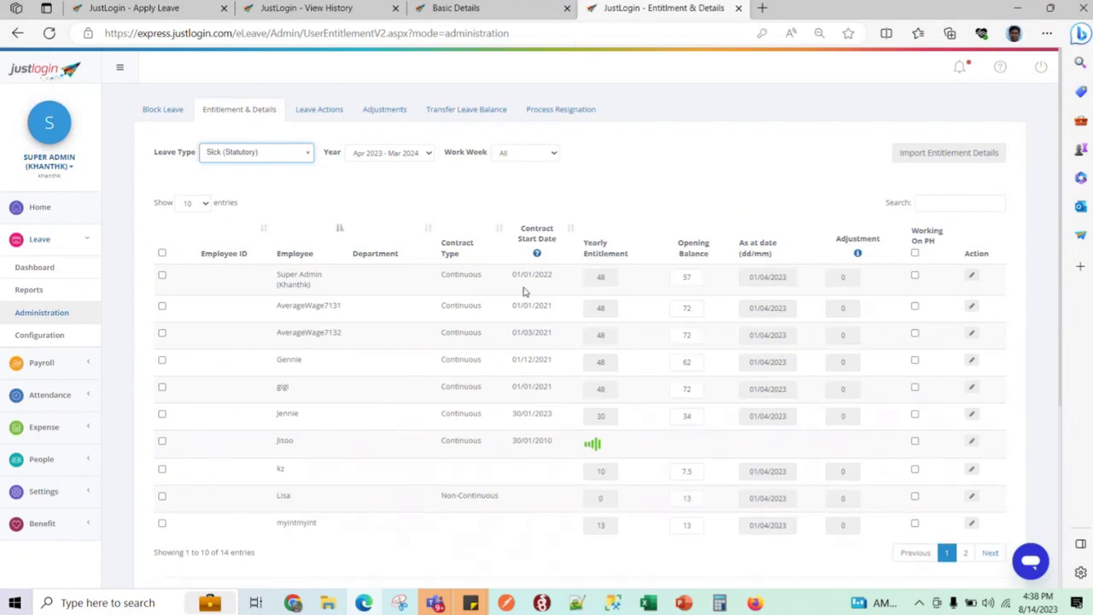
- Set the super admin's Sick (Statutory) opening balance to 157 and update the entitlements
{"action": "double_click", "coordinate": [686, 278]}
{"action": "type", "text": "157"}
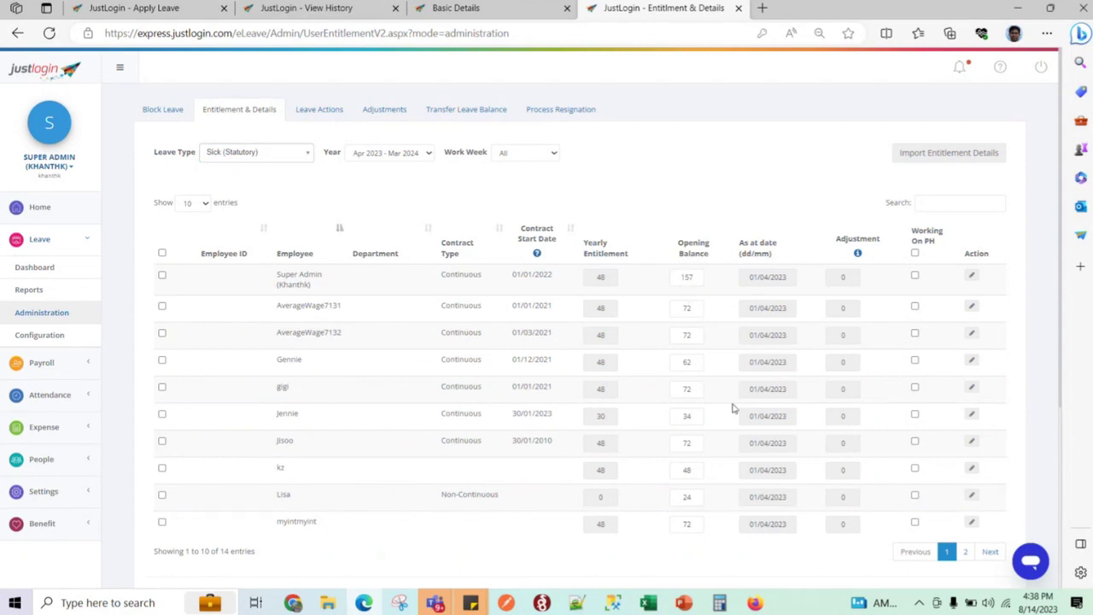
{"action": "scroll", "coordinate": [858, 496], "scroll_direction": "down", "scroll_amount": 2}
{"action": "left_click", "coordinate": [962, 439]}
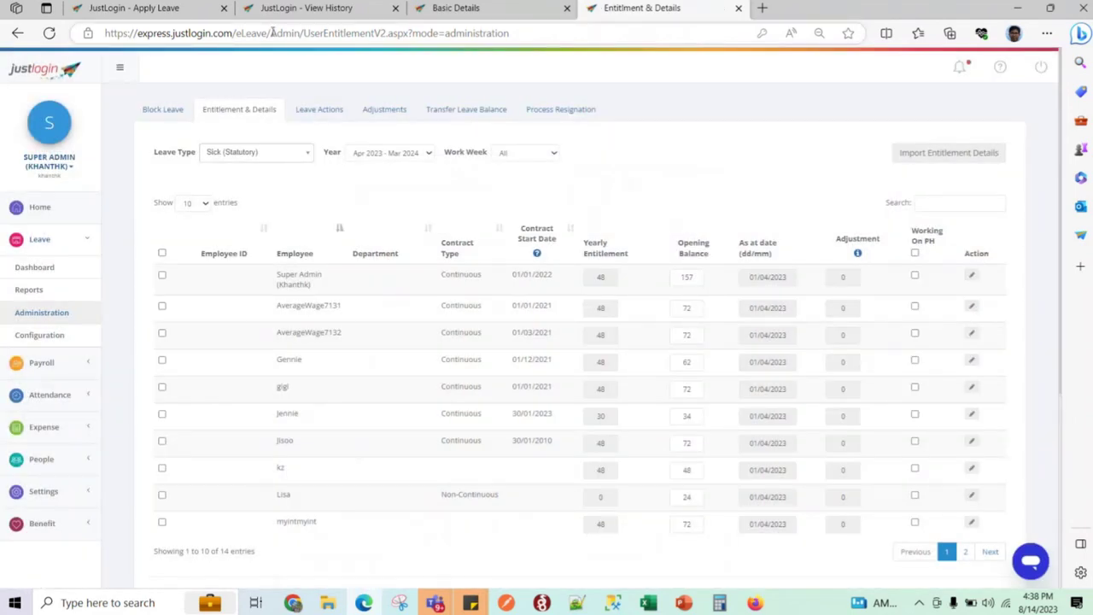
- Reload the leave application form and choose Sick (Statutory) as the leave type
{"action": "left_click", "coordinate": [134, 8]}
{"action": "left_click", "coordinate": [48, 33]}
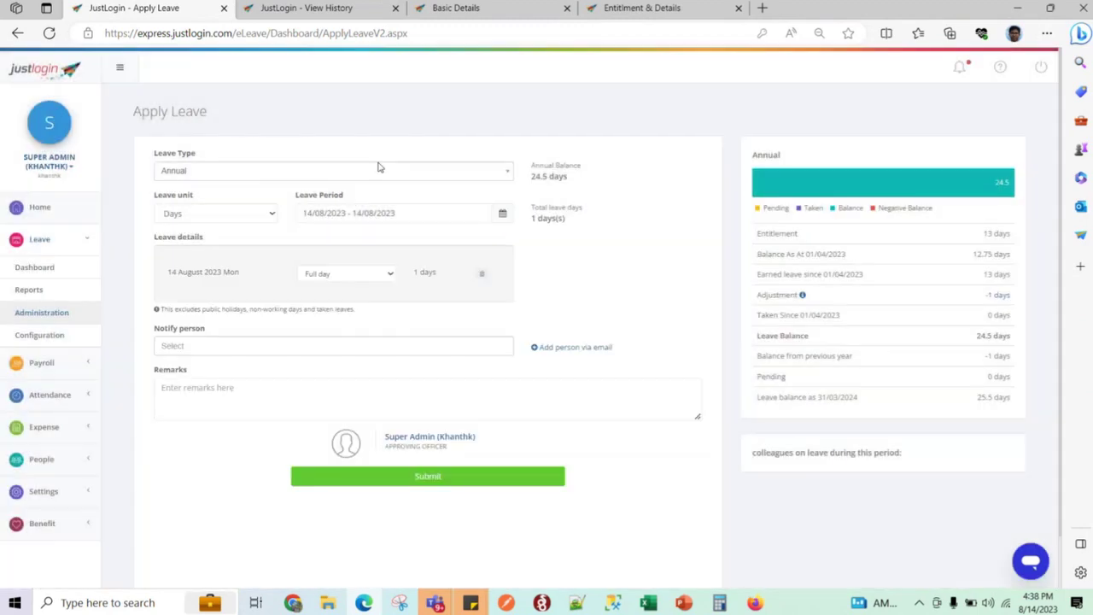
{"action": "left_click", "coordinate": [370, 170]}
{"action": "type", "text": "sick"}
{"action": "left_click", "coordinate": [374, 220]}
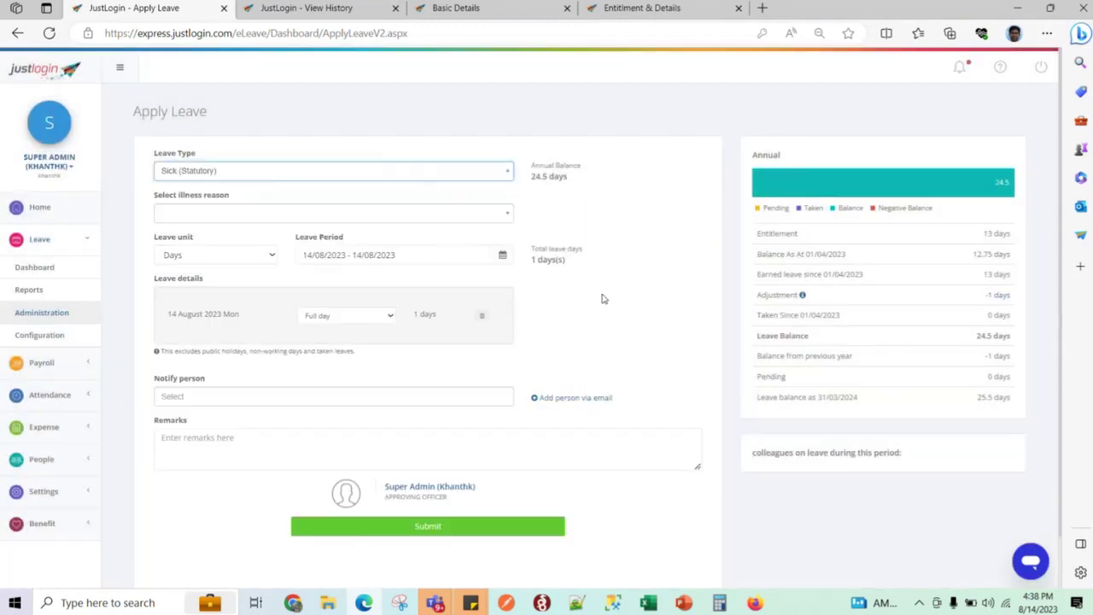
- Compare the Sick (Statutory) entitlement, the balance as at 01/04/2023 and the resulting leave balance
{"action": "mouse_move", "coordinate": [980, 256]}
{"action": "left_mouse_down"}
{"action": "mouse_move", "coordinate": [996, 259]}
{"action": "mouse_move", "coordinate": [994, 240]}
{"action": "left_mouse_up"}
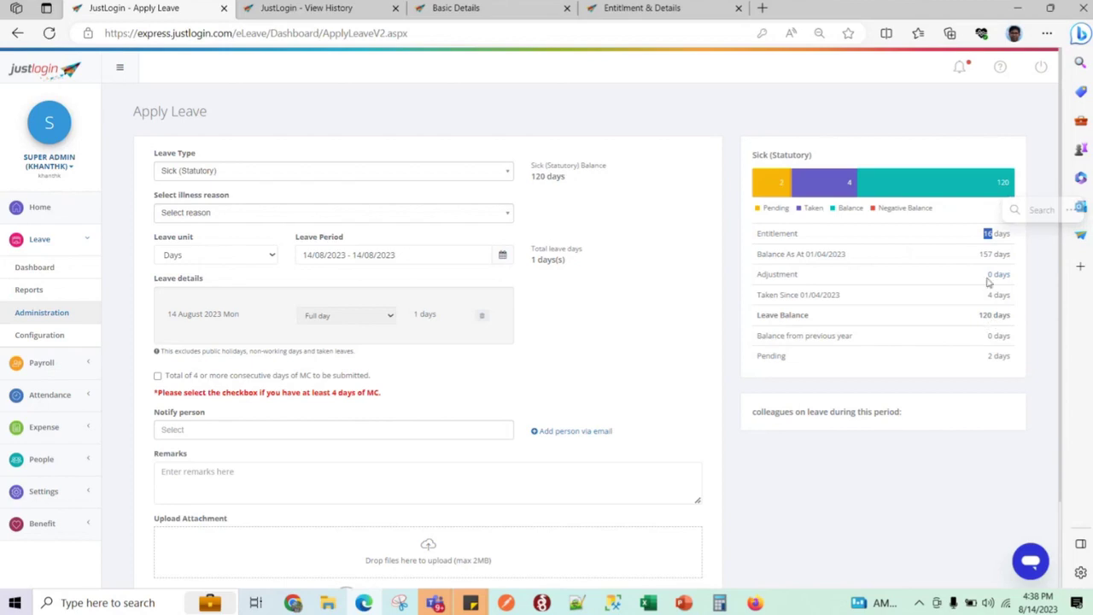
{"action": "left_click_drag", "start_coordinate": [979, 254], "coordinate": [993, 256]}
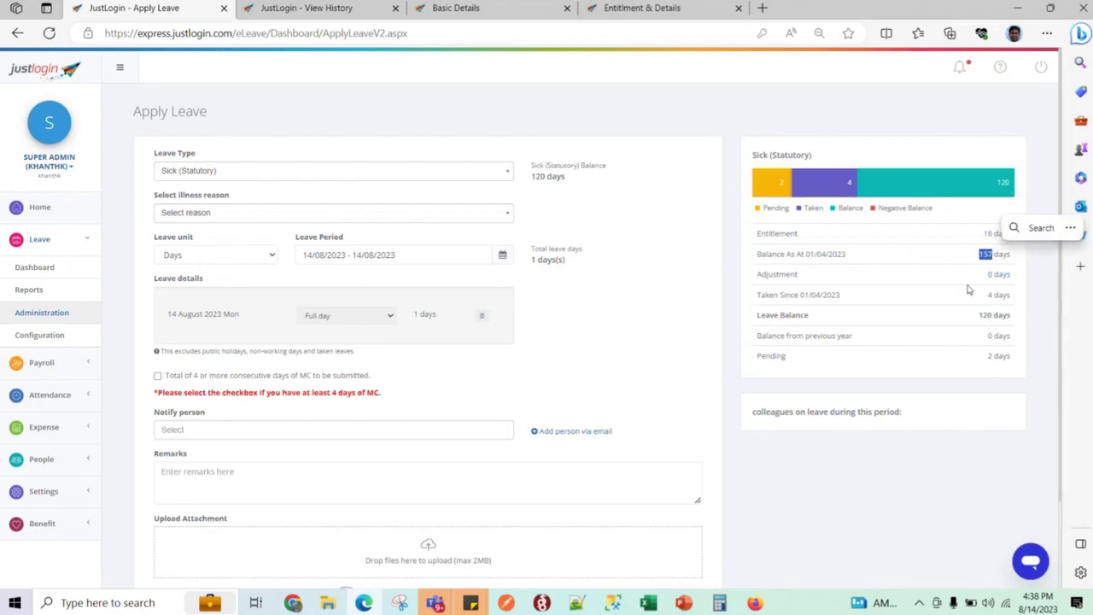
{"action": "left_click_drag", "start_coordinate": [979, 315], "coordinate": [995, 319]}
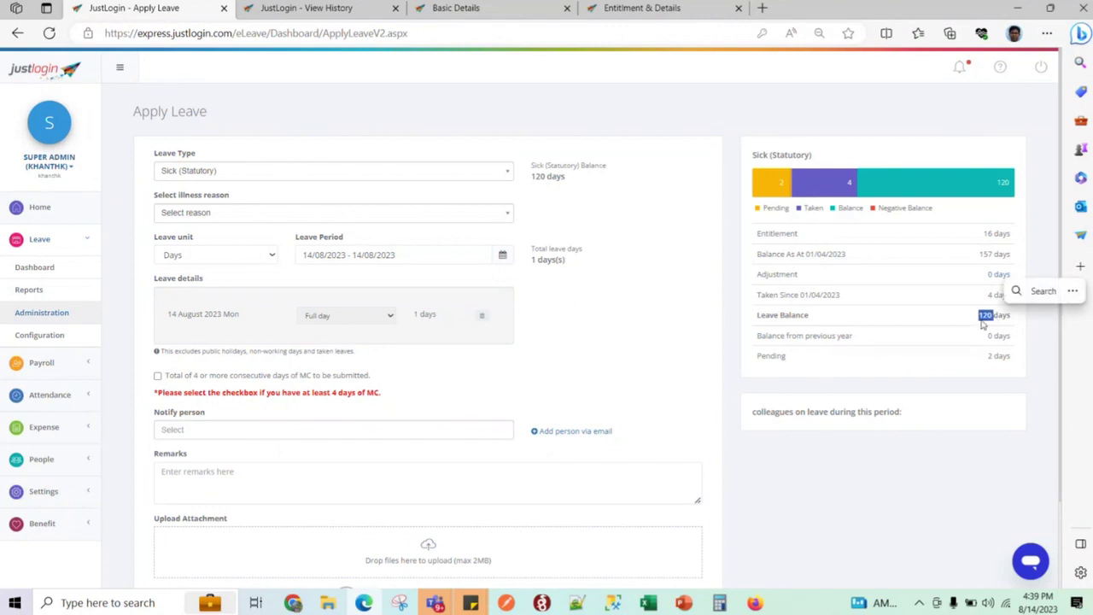
{"action": "left_click", "coordinate": [715, 271]}
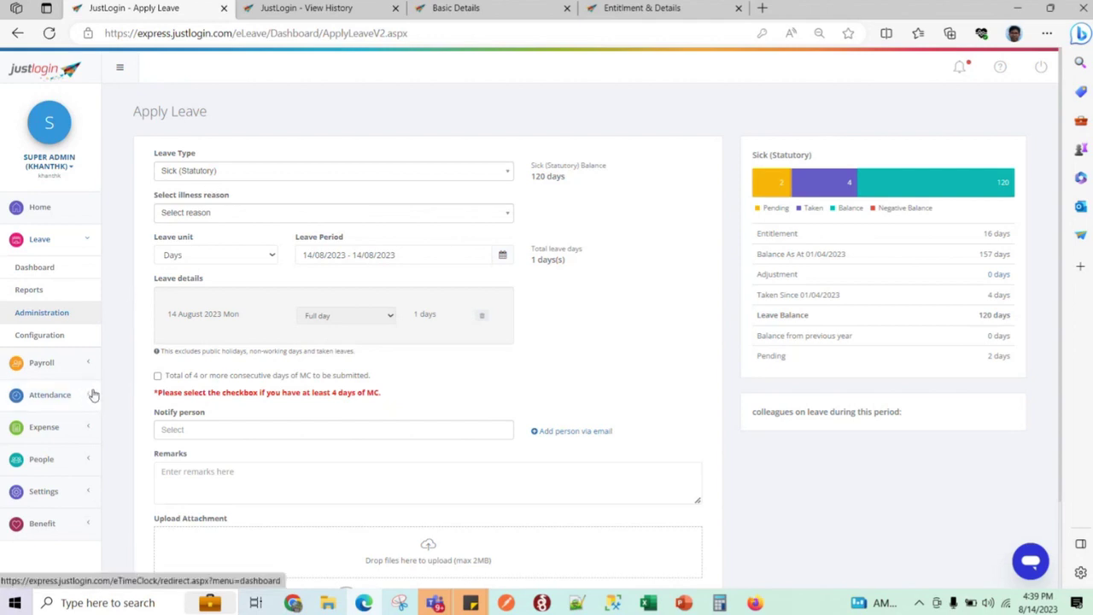
- Open the employee directory in a new browser tab and start editing the super admin's personal details
{"action": "left_click", "coordinate": [72, 459]}
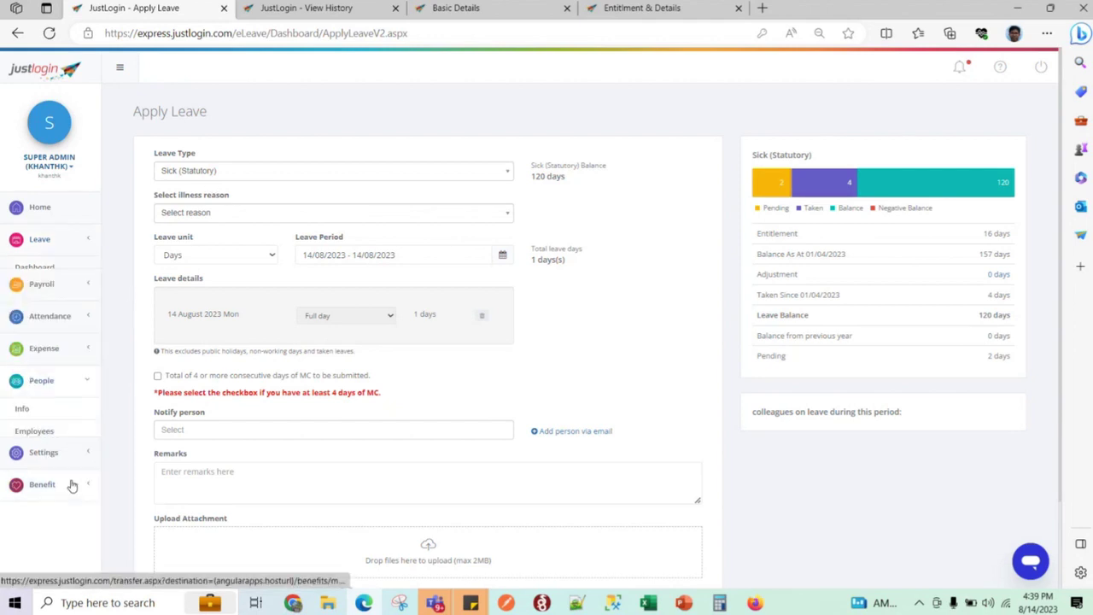
{"action": "right_click", "coordinate": [36, 425]}
{"action": "left_click", "coordinate": [116, 213]}
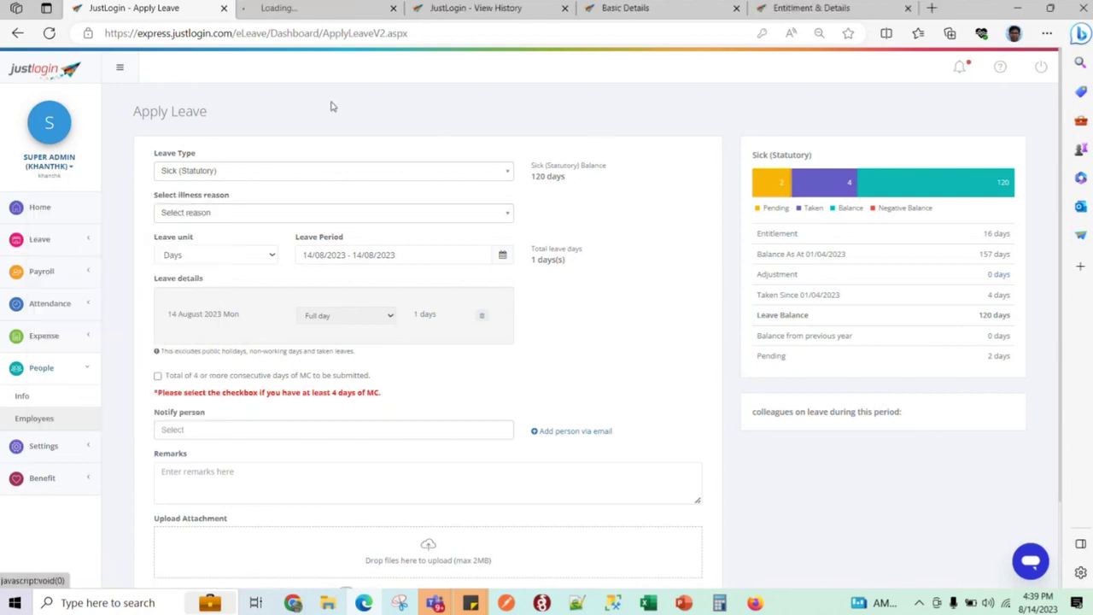
{"action": "left_click", "coordinate": [323, 10]}
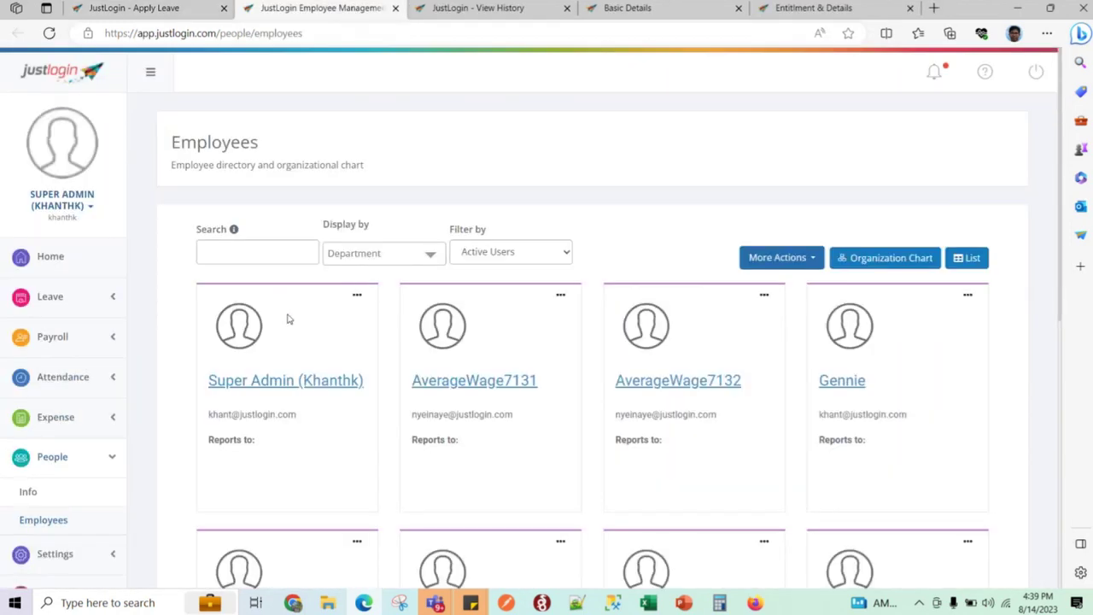
{"action": "left_click", "coordinate": [253, 382]}
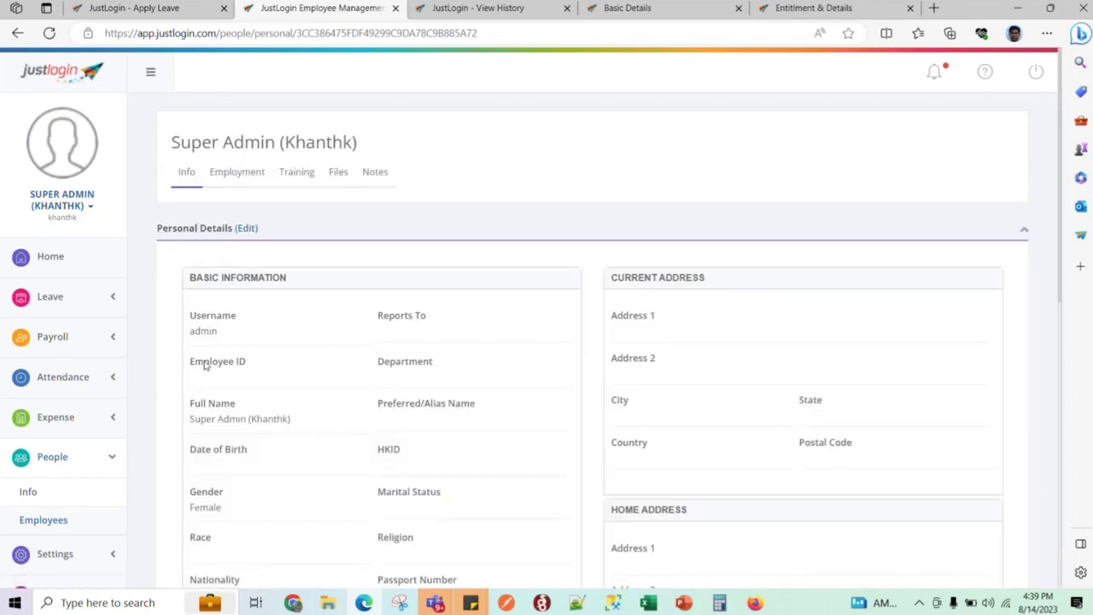
{"action": "left_click", "coordinate": [246, 228]}
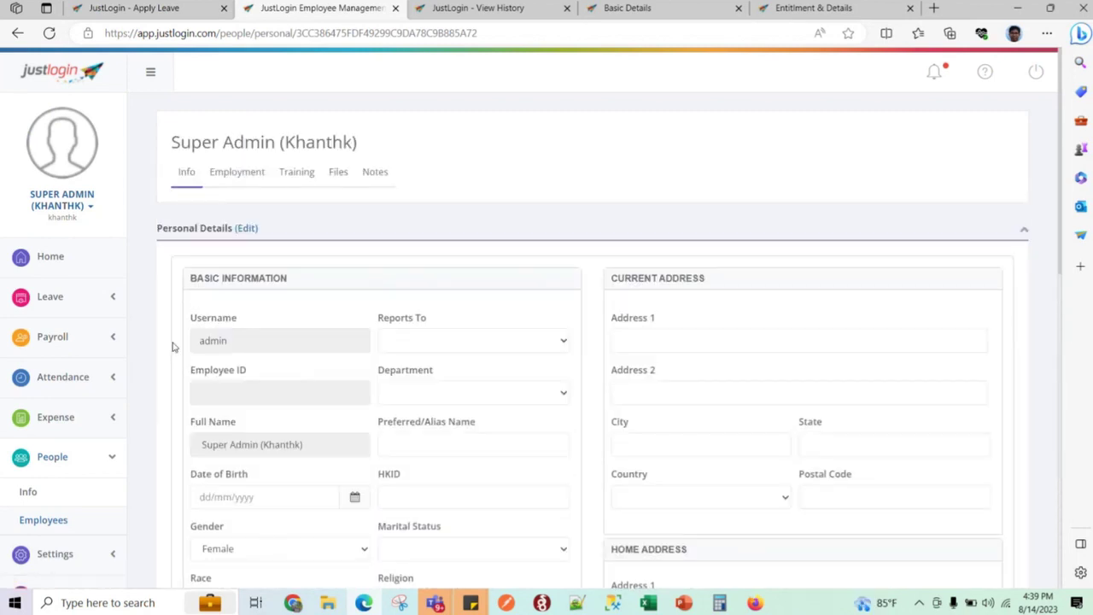
- Set the super admin's public holiday location to Hong Kong General Holiday and save the personal details
{"action": "scroll", "coordinate": [162, 345], "scroll_direction": "down", "scroll_amount": 4}
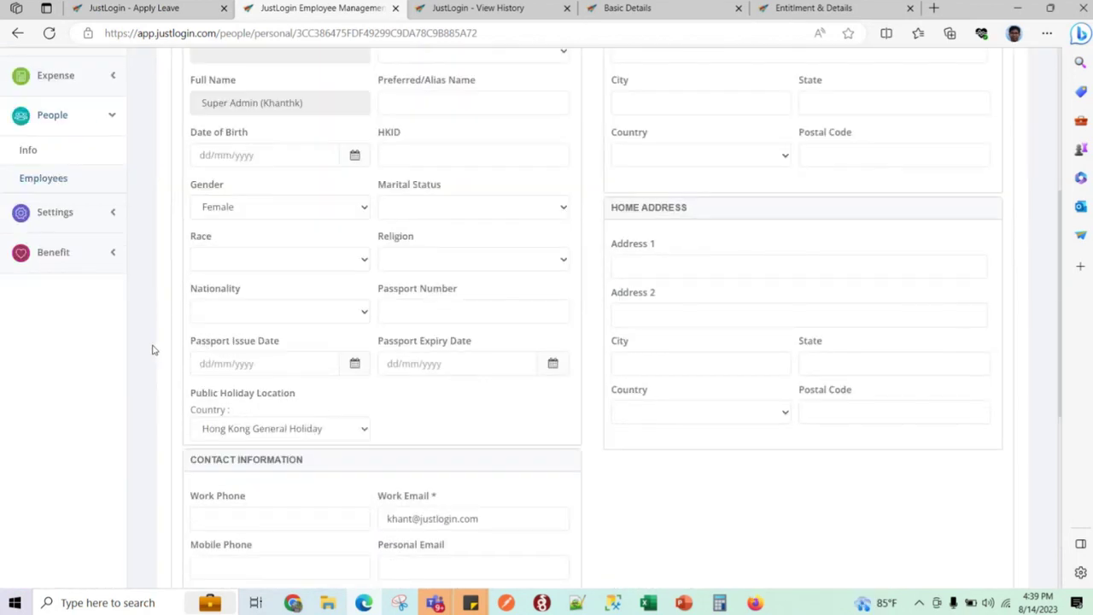
{"action": "scroll", "coordinate": [152, 350], "scroll_direction": "down", "scroll_amount": 2}
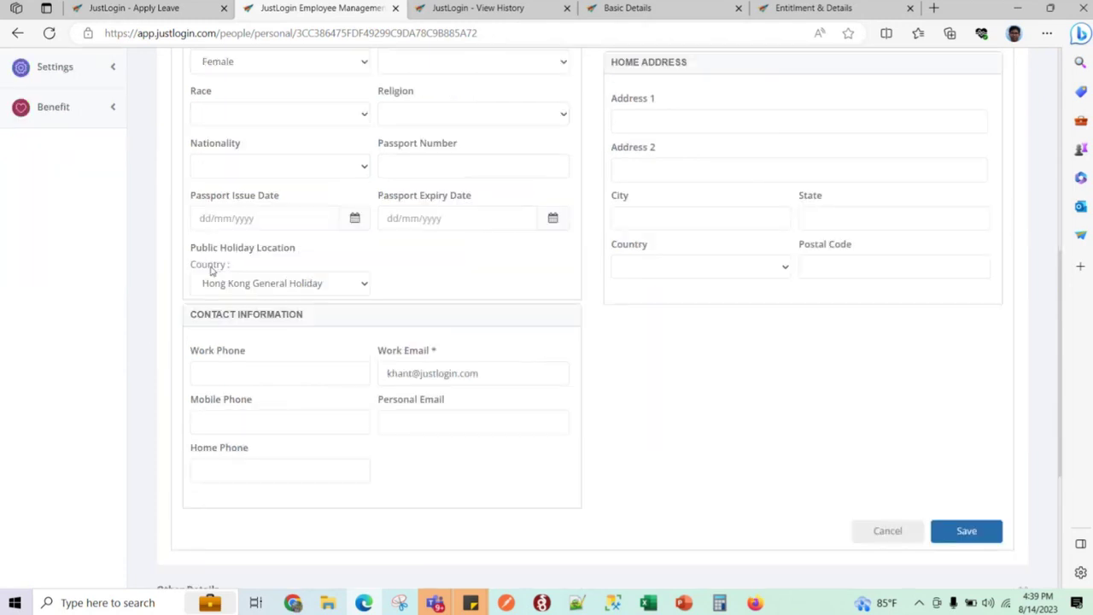
{"action": "left_click", "coordinate": [268, 289]}
{"action": "key", "text": "Down"}
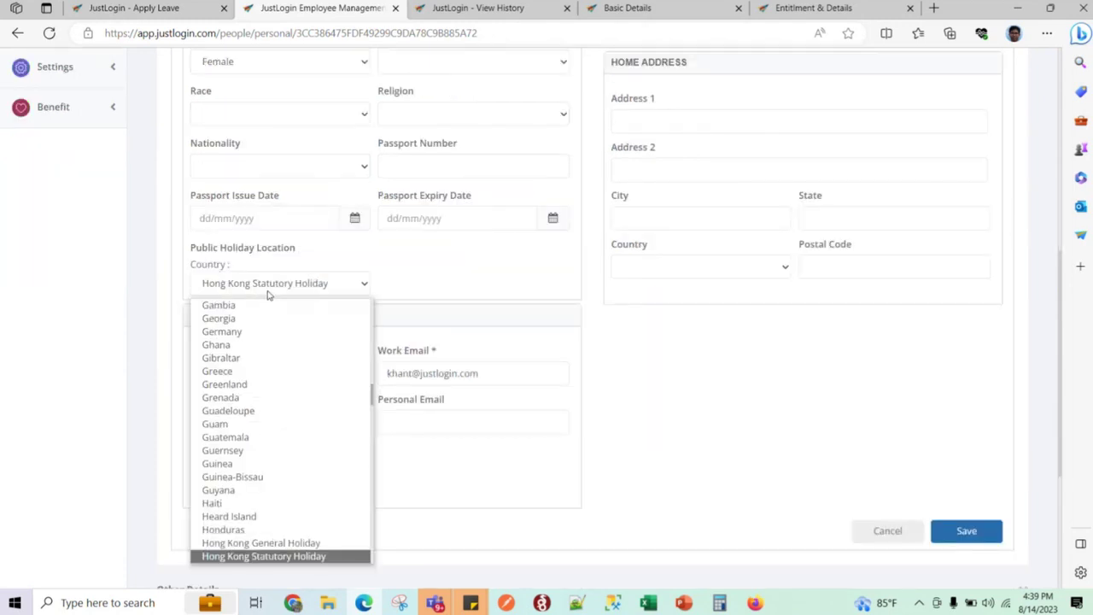
{"action": "scroll", "coordinate": [254, 503], "scroll_direction": "down", "scroll_amount": 1}
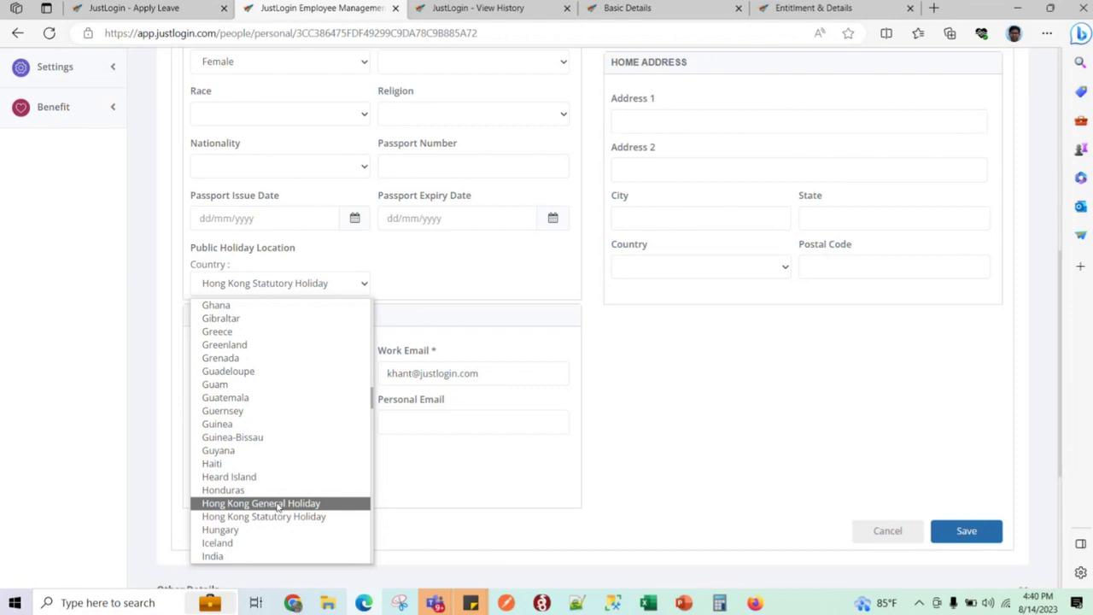
{"action": "left_click", "coordinate": [279, 506]}
{"action": "left_click", "coordinate": [959, 531]}
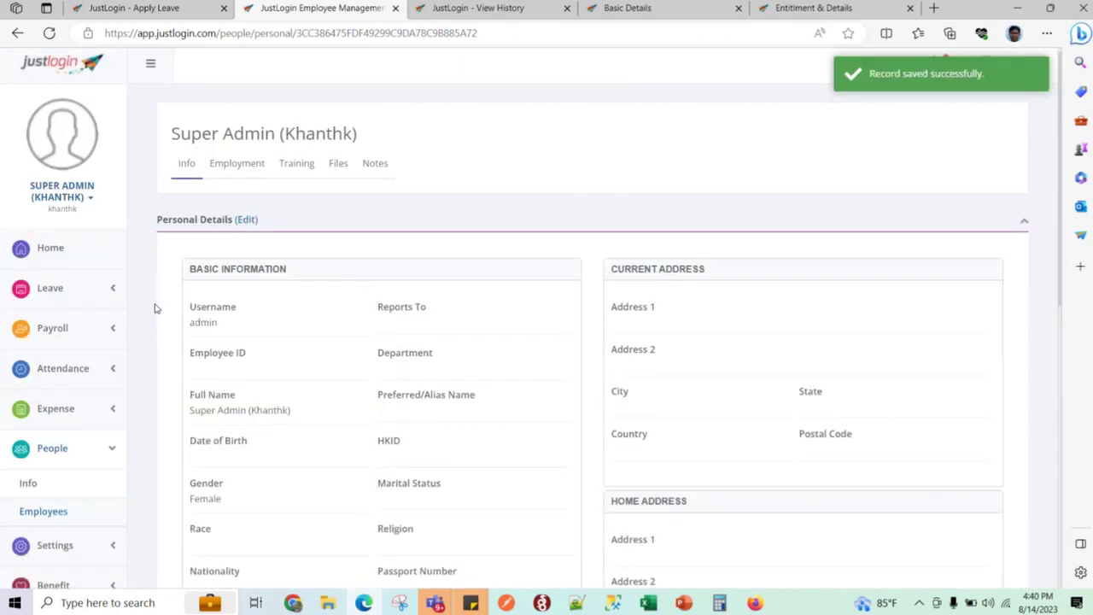
- Search the employee directory for "pig", open the Pig1 record and check its public holiday location
{"action": "left_click", "coordinate": [17, 32]}
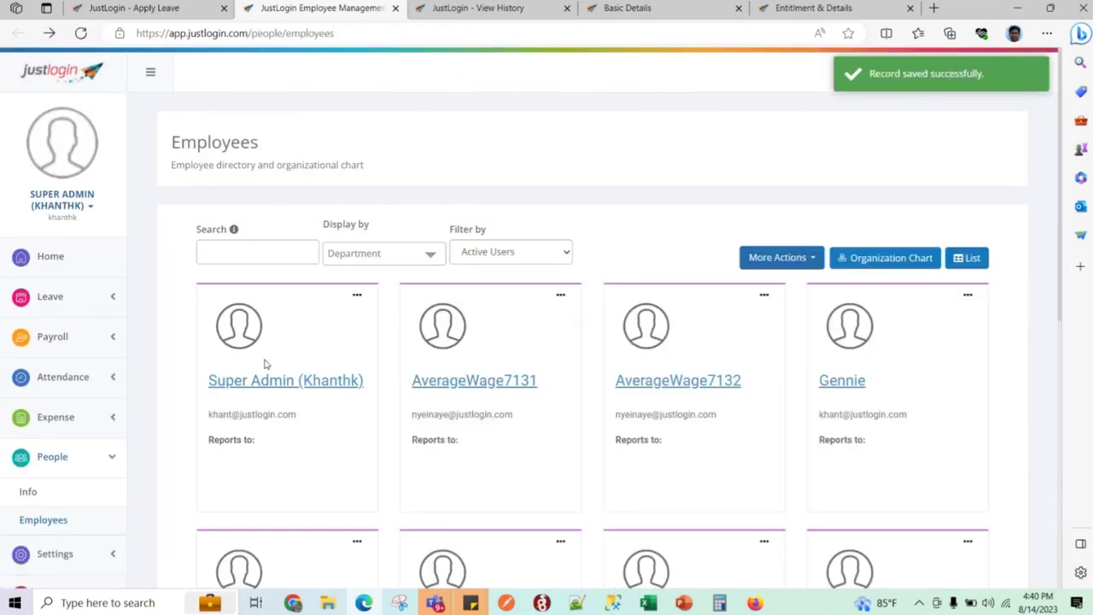
{"action": "left_click", "coordinate": [273, 256]}
{"action": "type", "text": "pig"}
{"action": "left_click", "coordinate": [220, 384]}
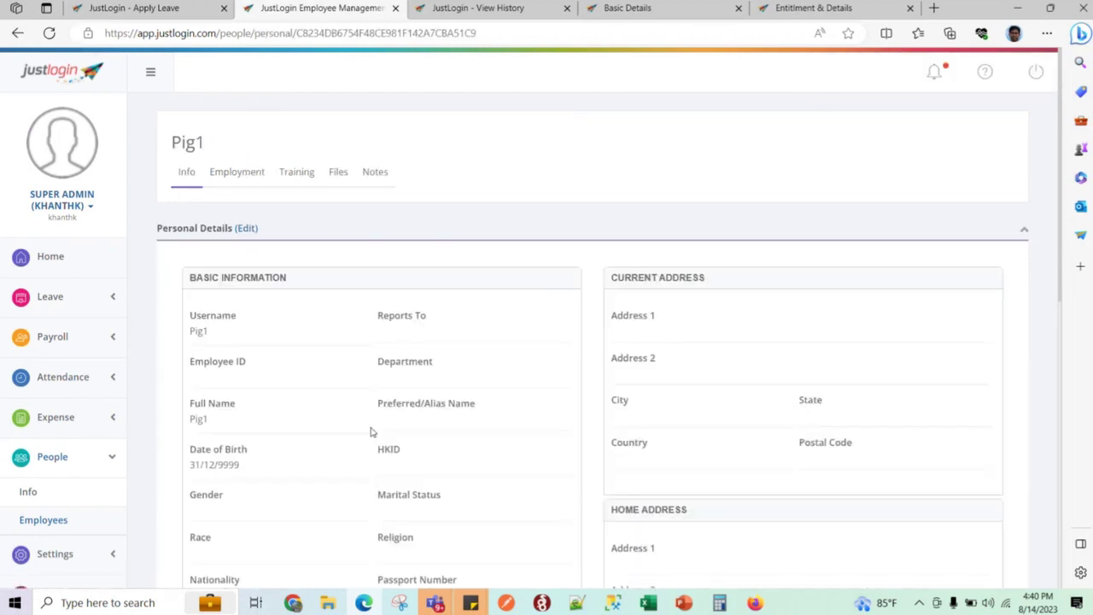
{"action": "scroll", "coordinate": [370, 431], "scroll_direction": "down", "scroll_amount": 5}
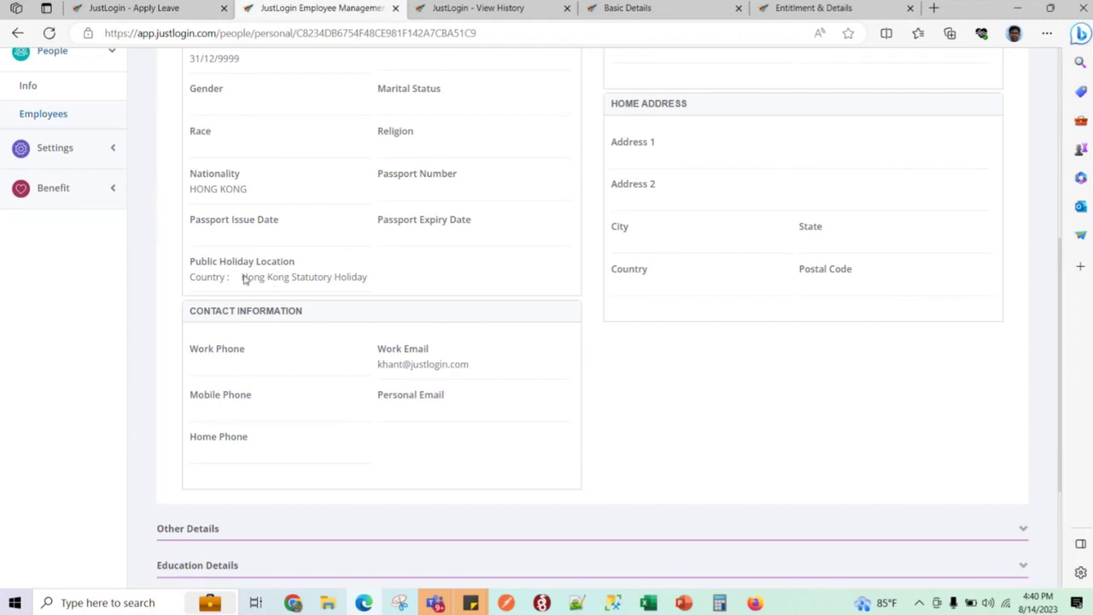
{"action": "left_click_drag", "start_coordinate": [244, 278], "coordinate": [353, 282]}
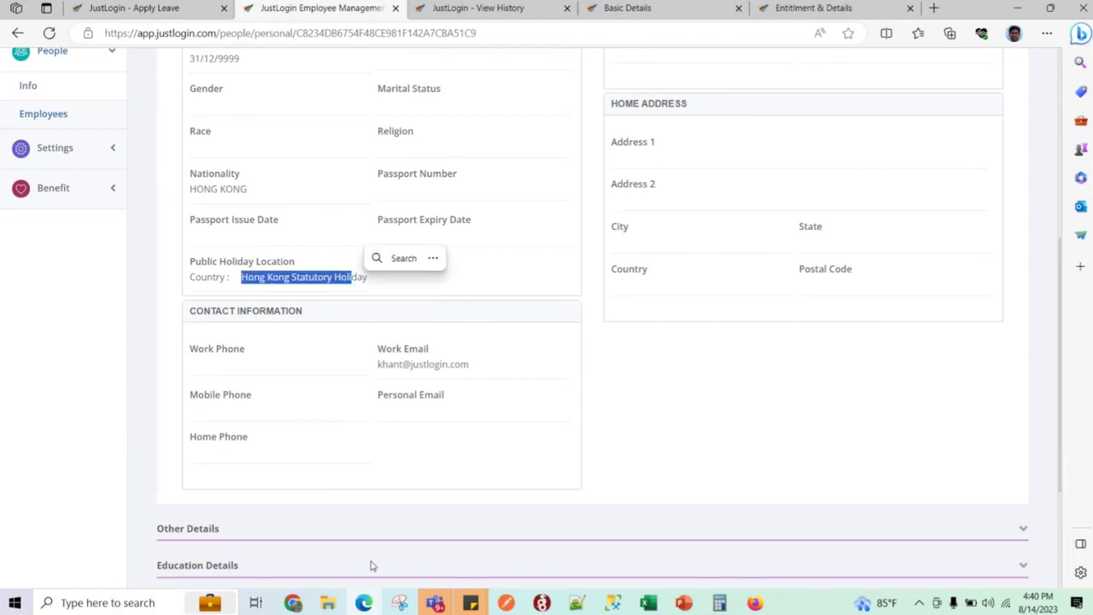
- Switch to Pig1's session in Chrome, open the leave dashboard and view the 2023 public holiday list
{"action": "left_click", "coordinate": [299, 607]}
{"action": "left_click", "coordinate": [50, 273]}
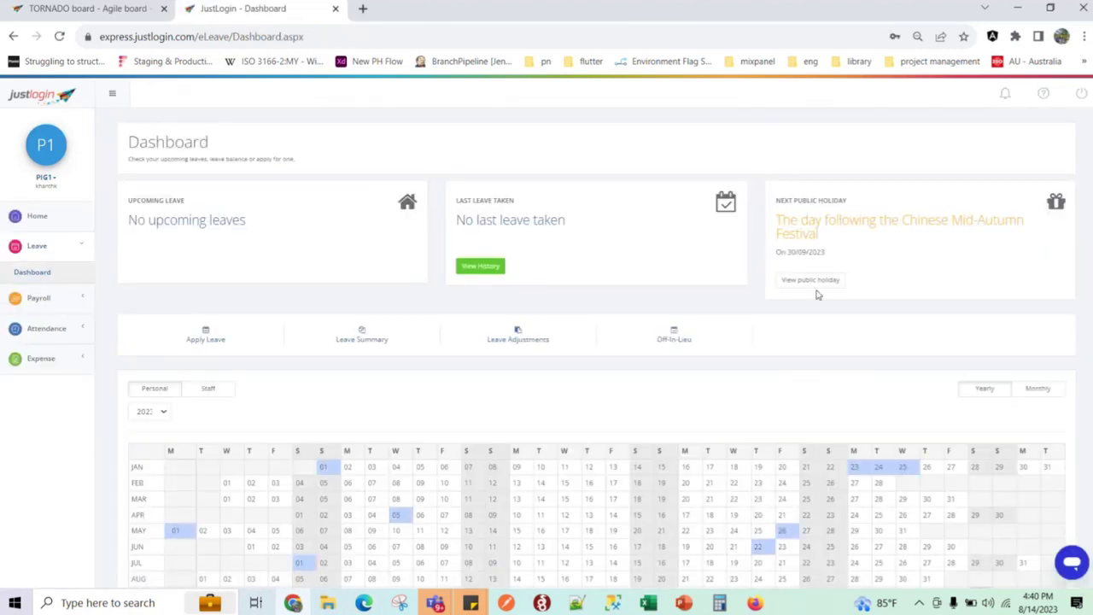
{"action": "left_click", "coordinate": [811, 284]}
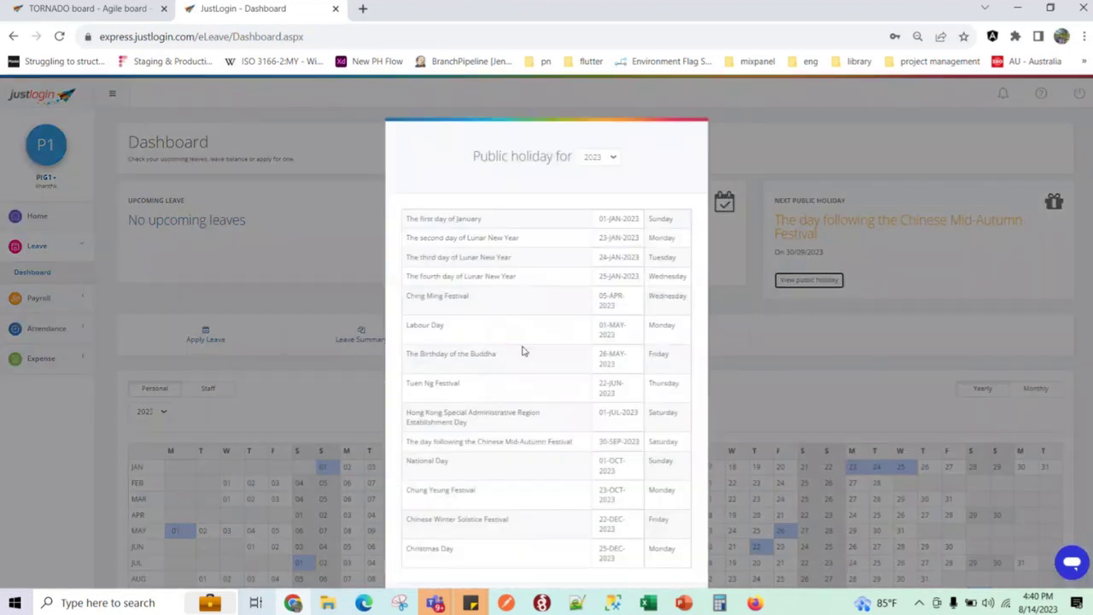
- Return to Edge, open the super admin's leave dashboard, review the full 2023 public holiday list and close it
{"action": "left_click", "coordinate": [363, 603]}
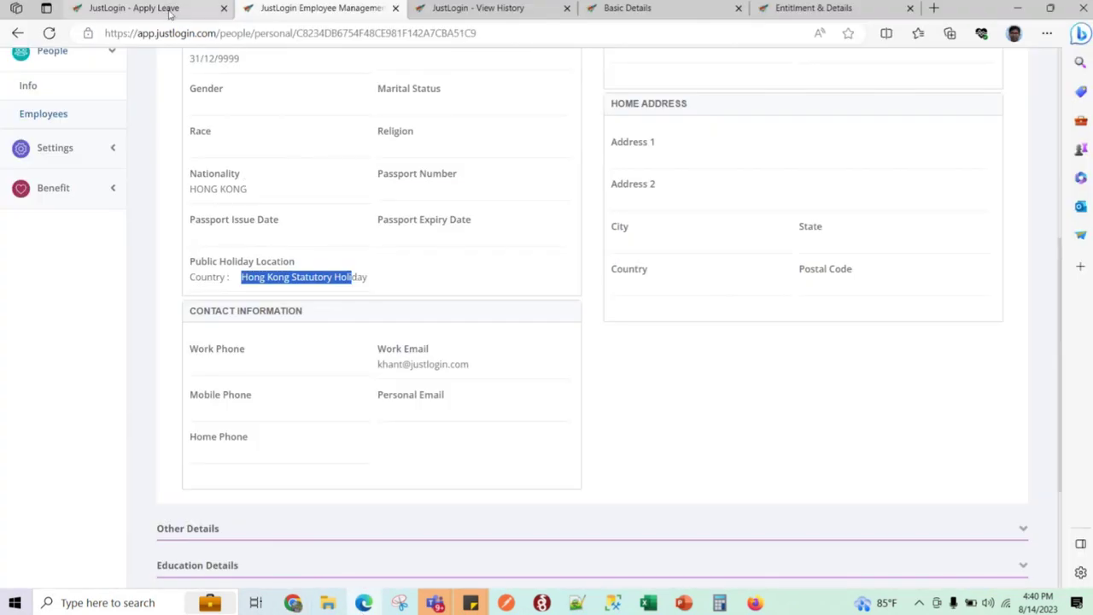
{"action": "left_click", "coordinate": [169, 12]}
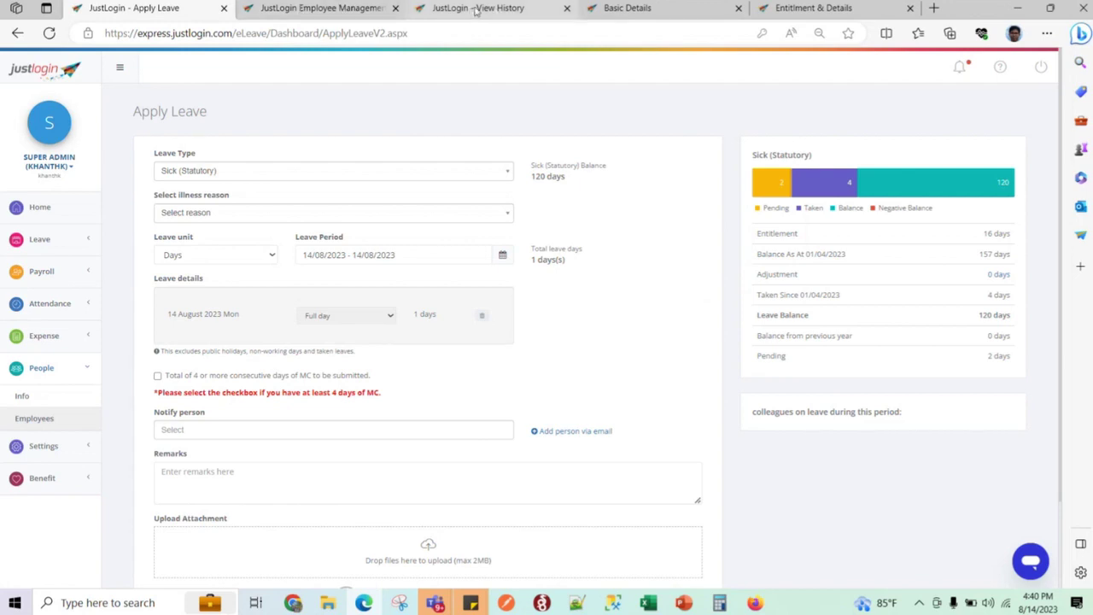
{"action": "left_click", "coordinate": [62, 244]}
{"action": "left_click", "coordinate": [64, 267]}
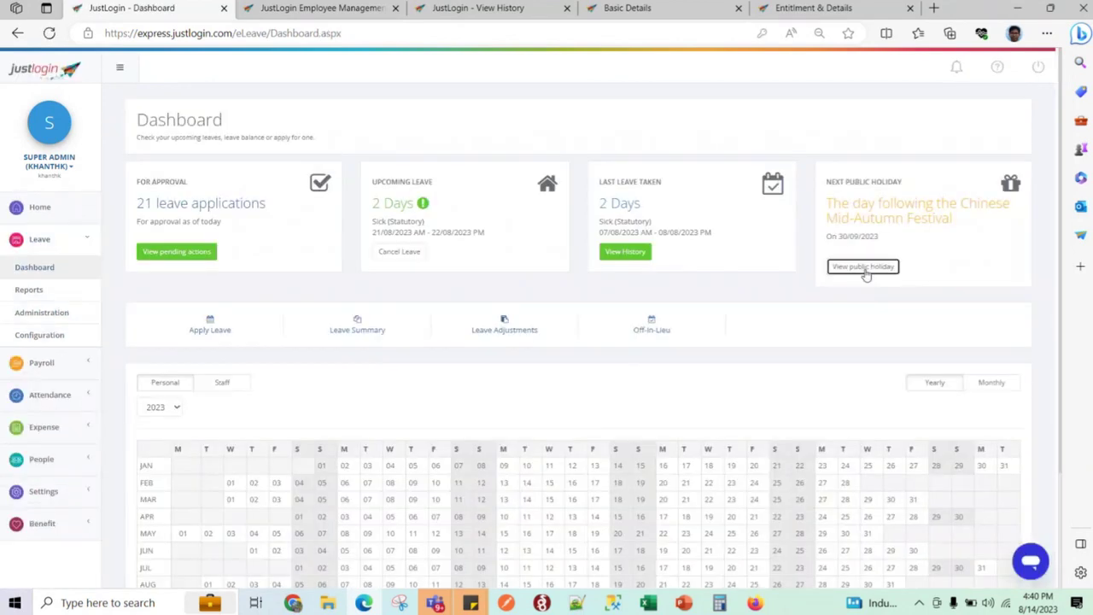
{"action": "left_click", "coordinate": [862, 266]}
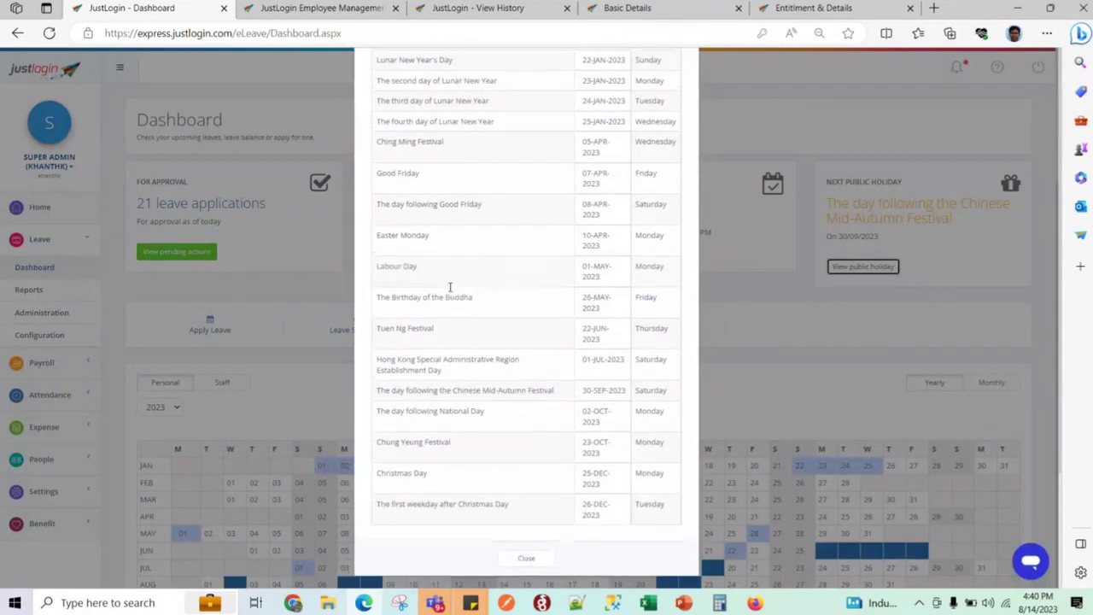
{"action": "scroll", "coordinate": [509, 319], "scroll_direction": "down", "scroll_amount": 2}
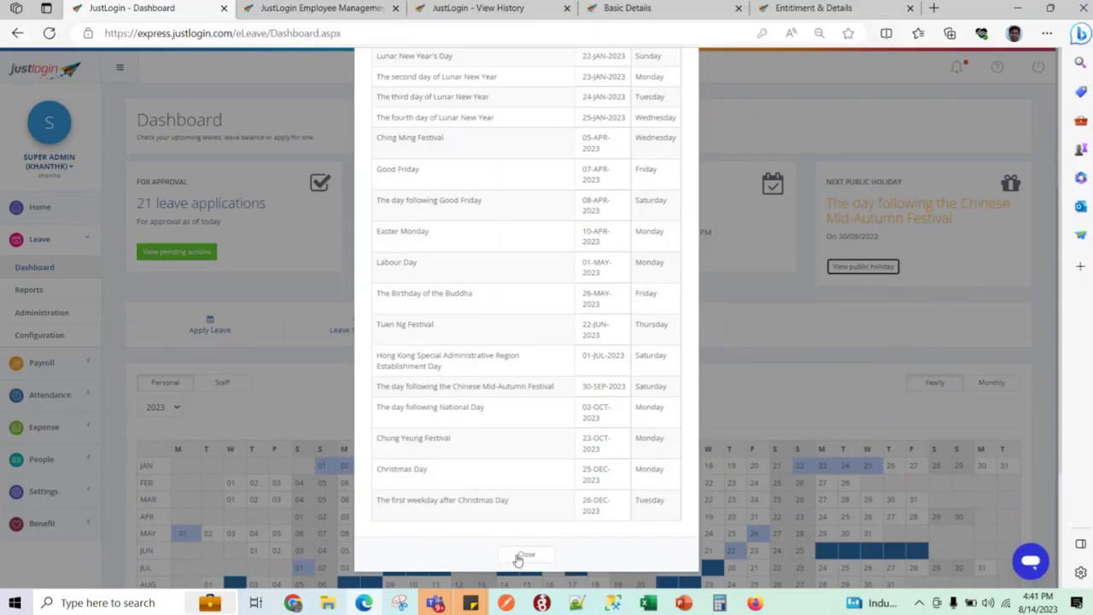
{"action": "scroll", "coordinate": [519, 556], "scroll_direction": "down", "scroll_amount": 1}
{"action": "left_click", "coordinate": [522, 537]}
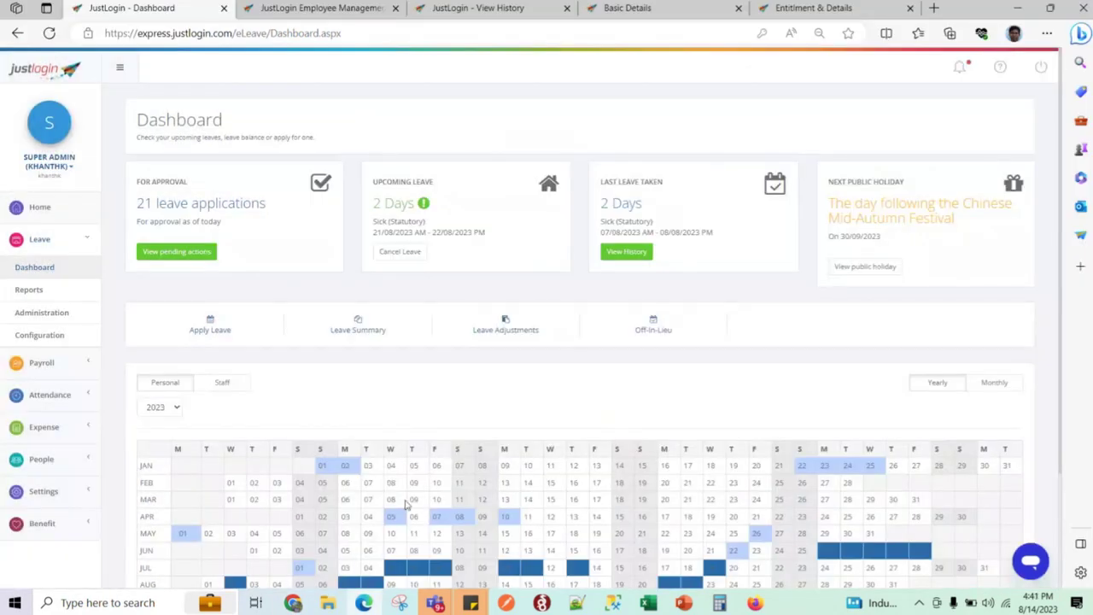